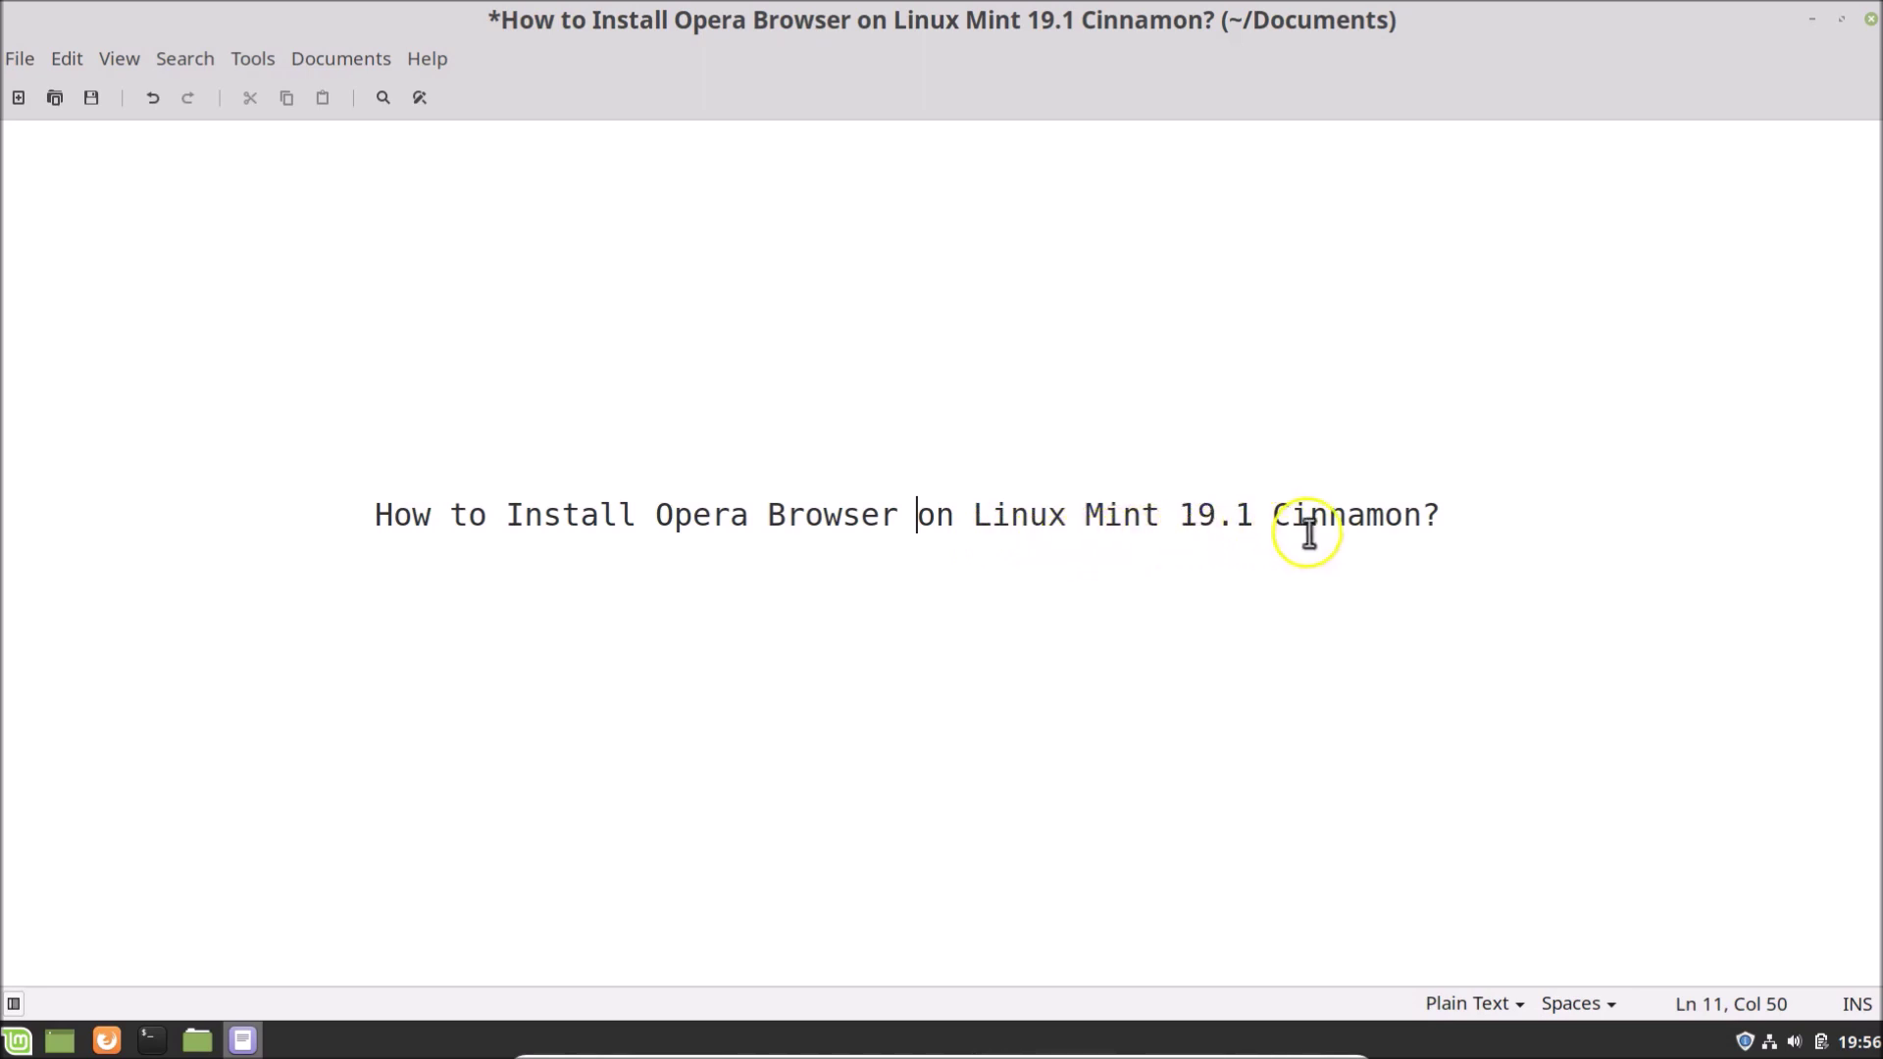
Minimize the Xed note 'How to Install Opera Browser on Linux Mint 19.1 Cinnamon?' to show the desktop.
{"action": "left_click", "coordinate": [1811, 20]}
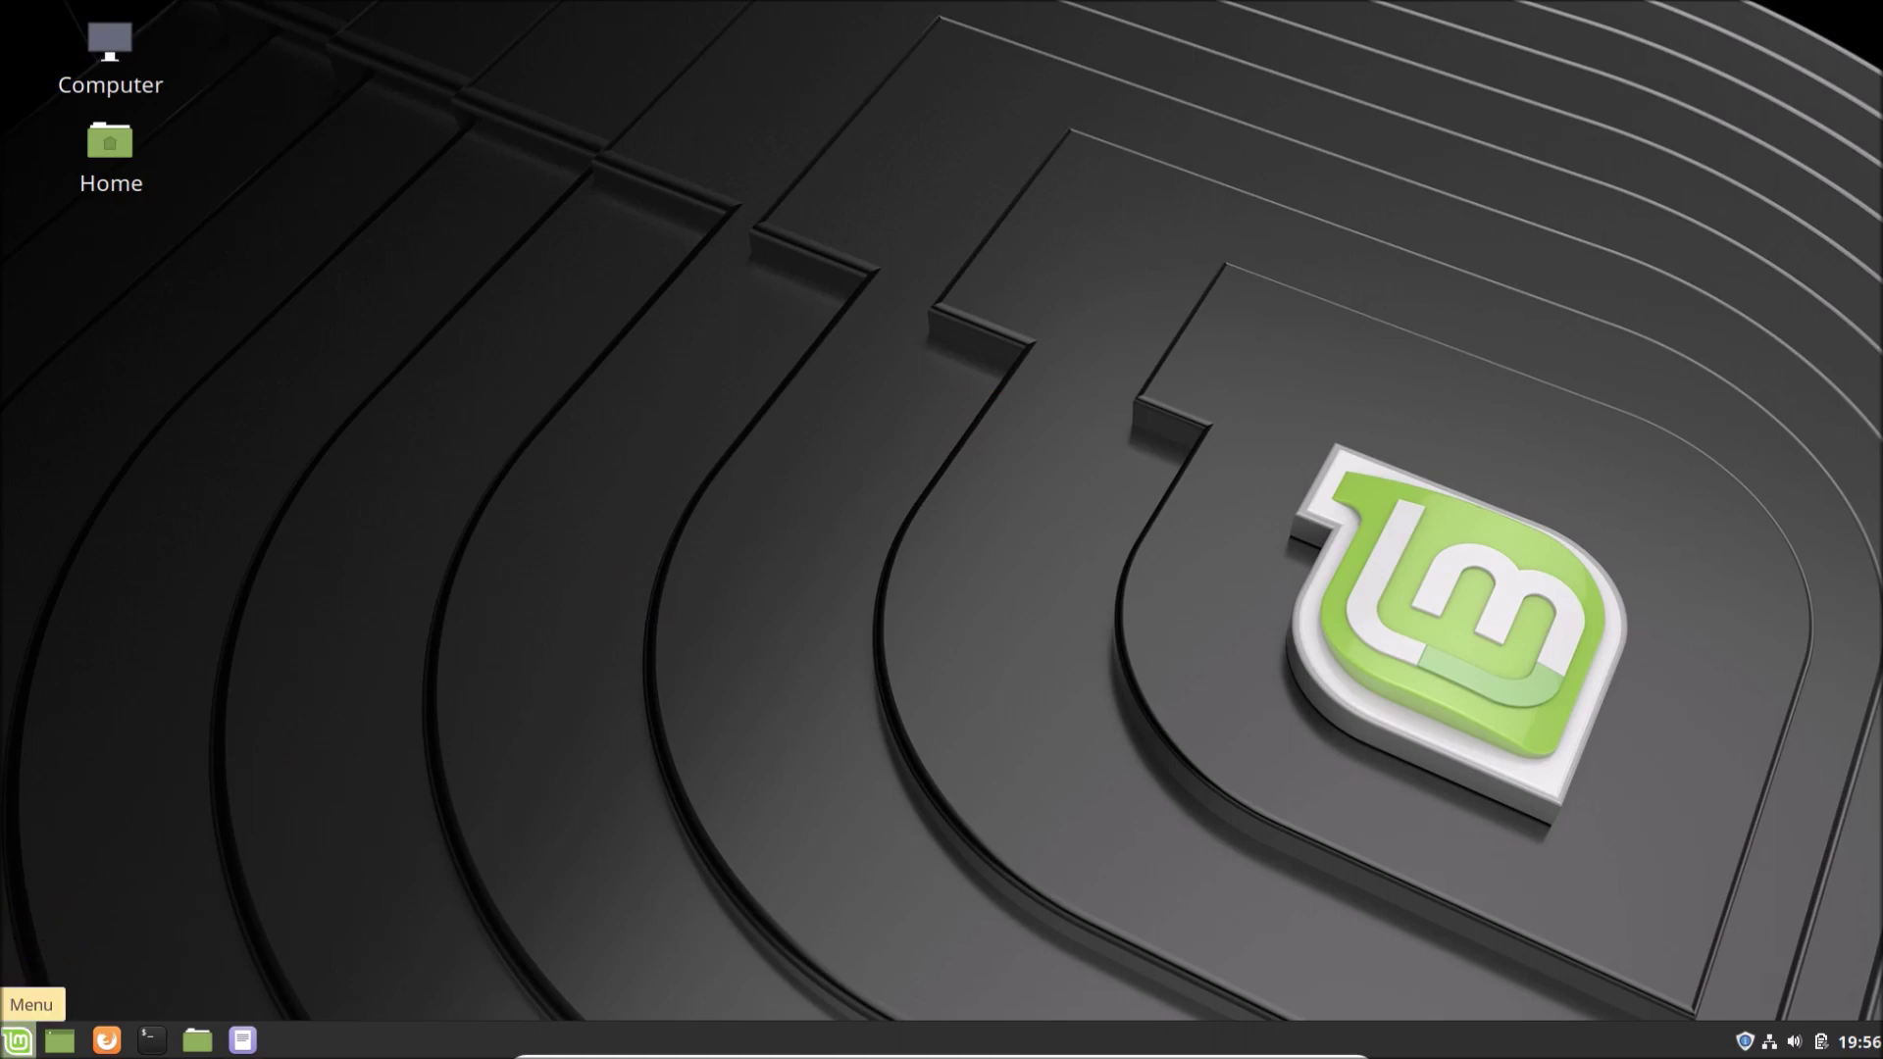
Launch Firefox from the application menu and load google.com.
{"action": "left_click", "coordinate": [14, 1041]}
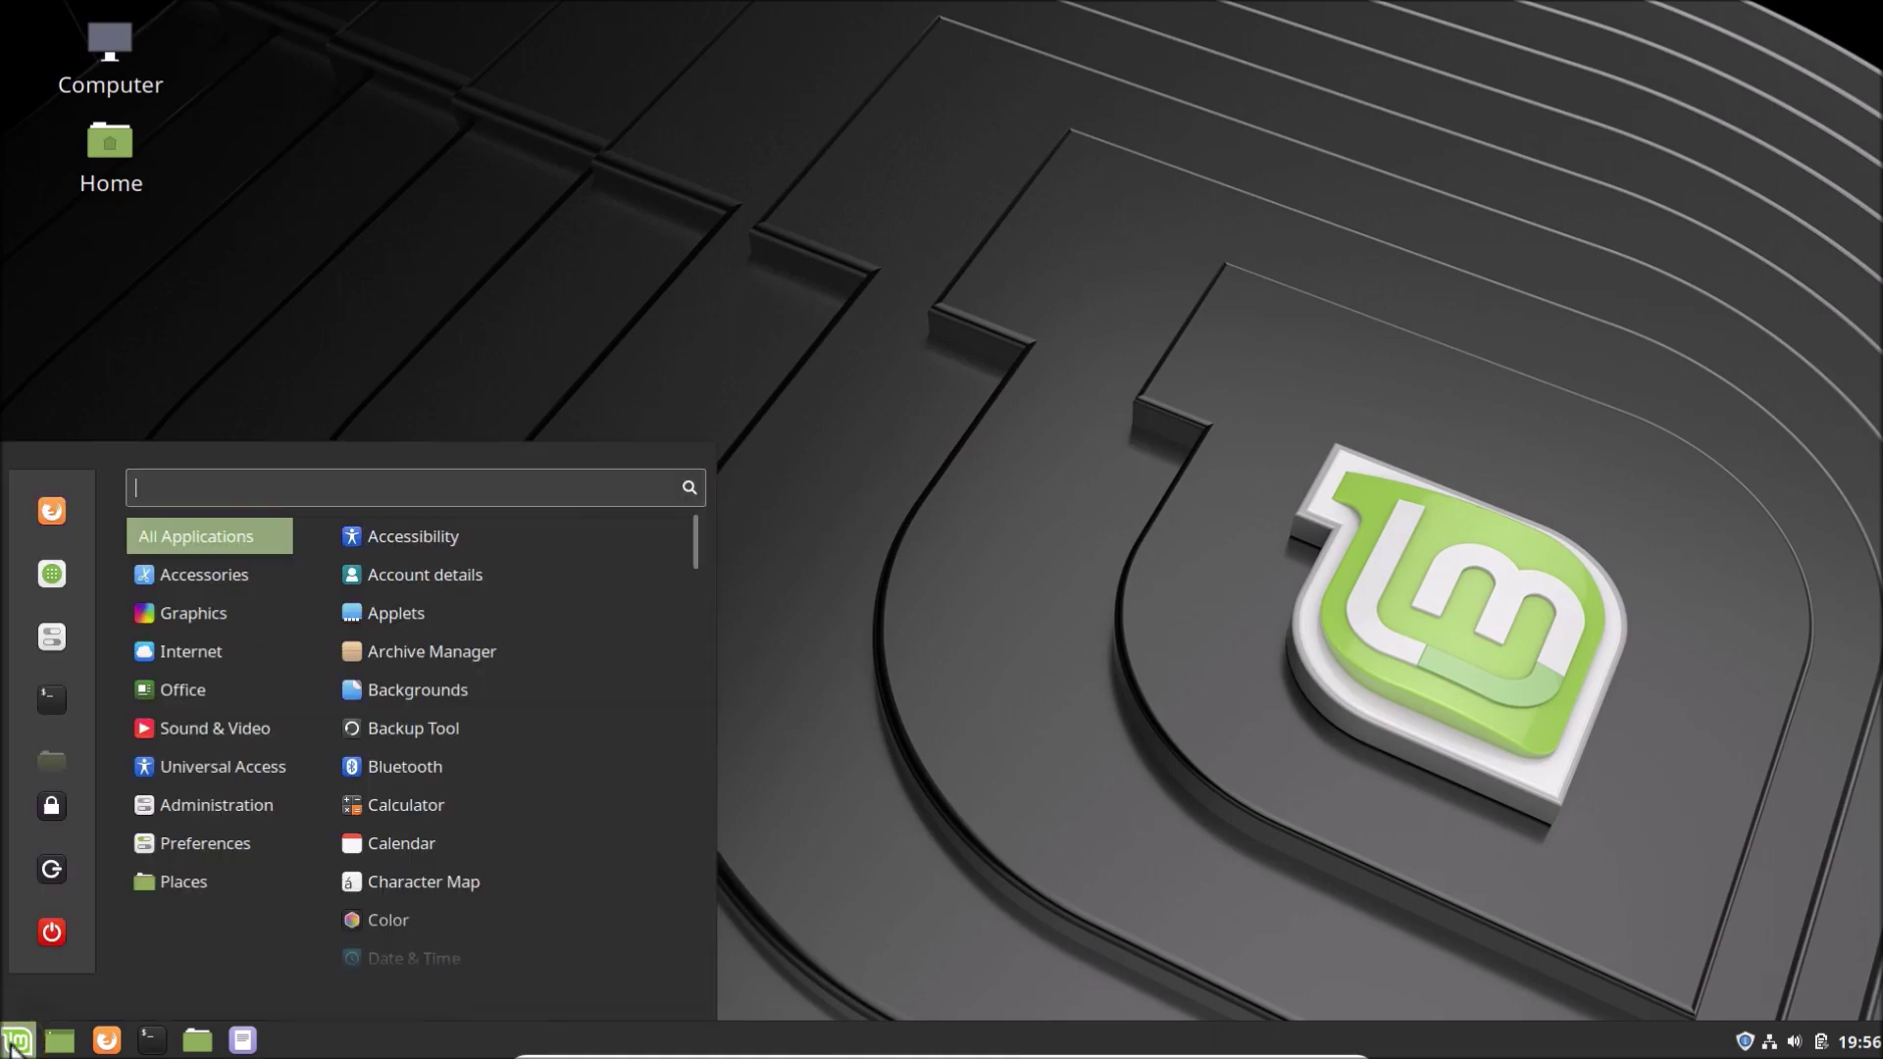
{"action": "mouse_move", "coordinate": [206, 656]}
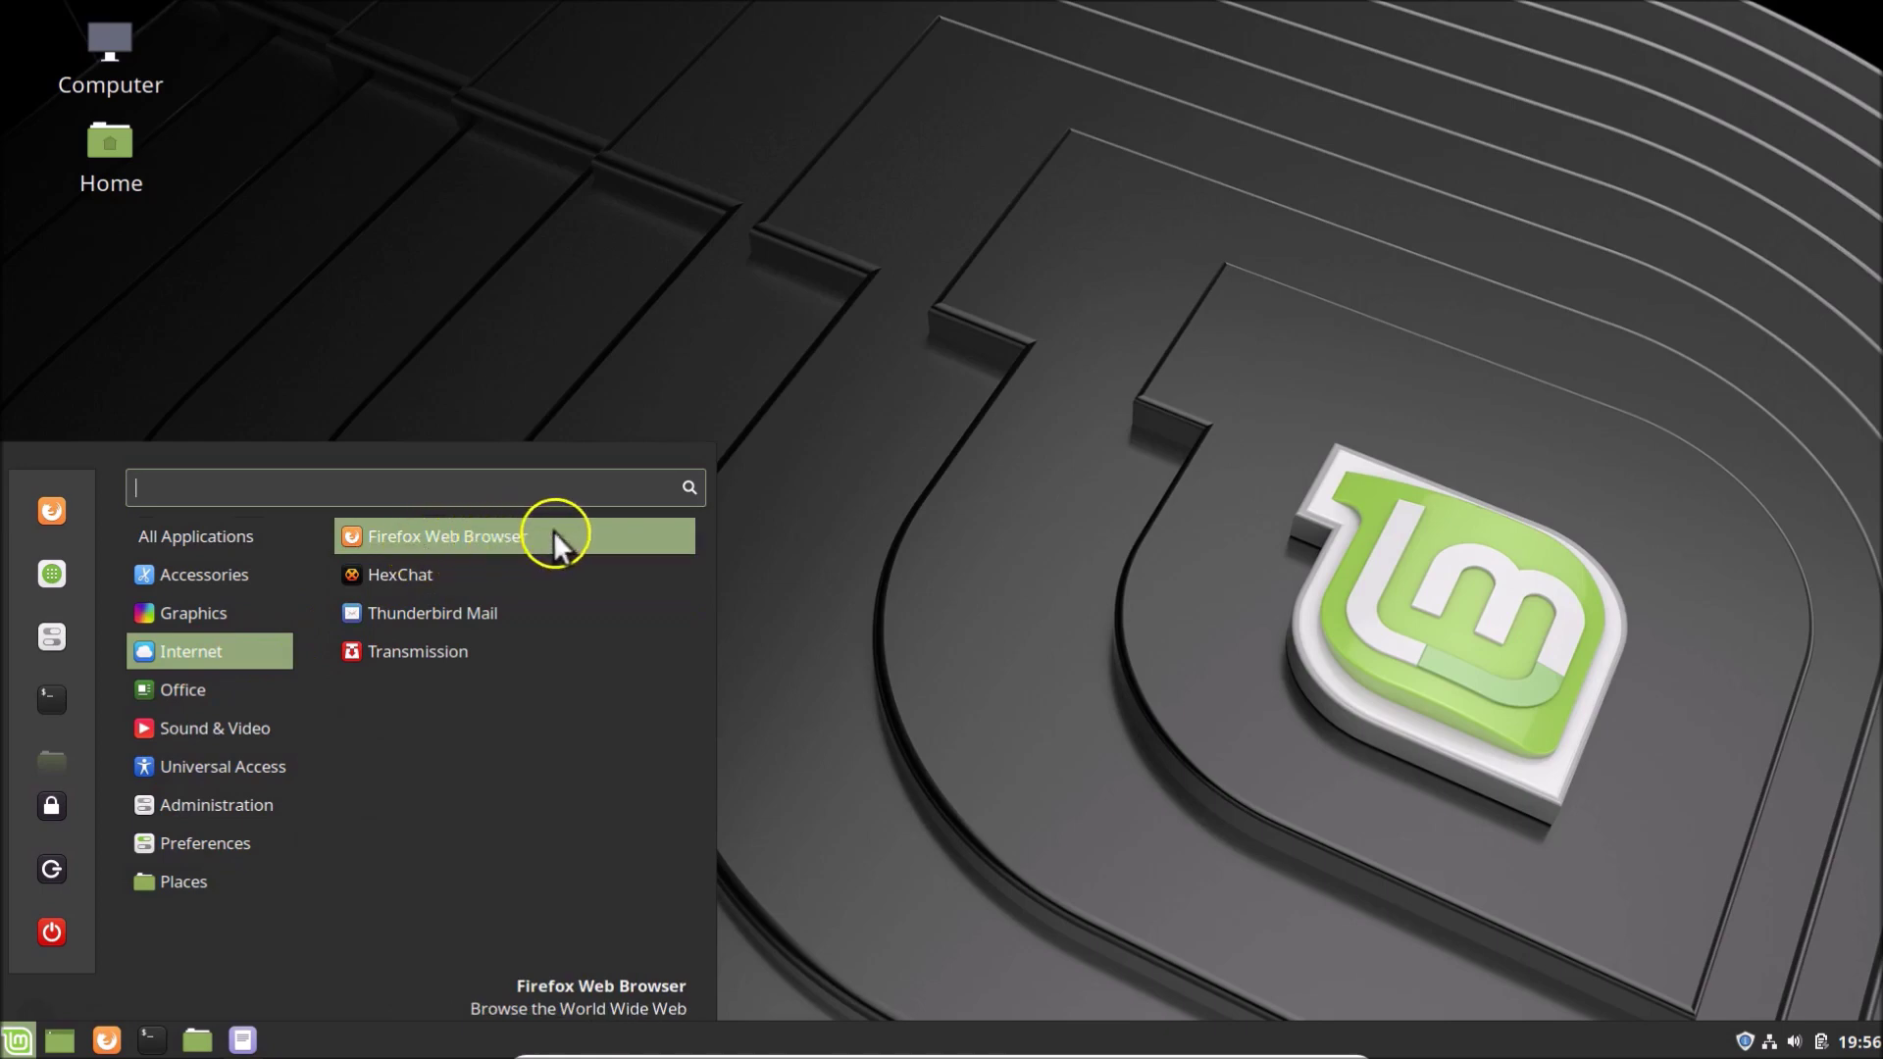
{"action": "left_click", "coordinate": [520, 537]}
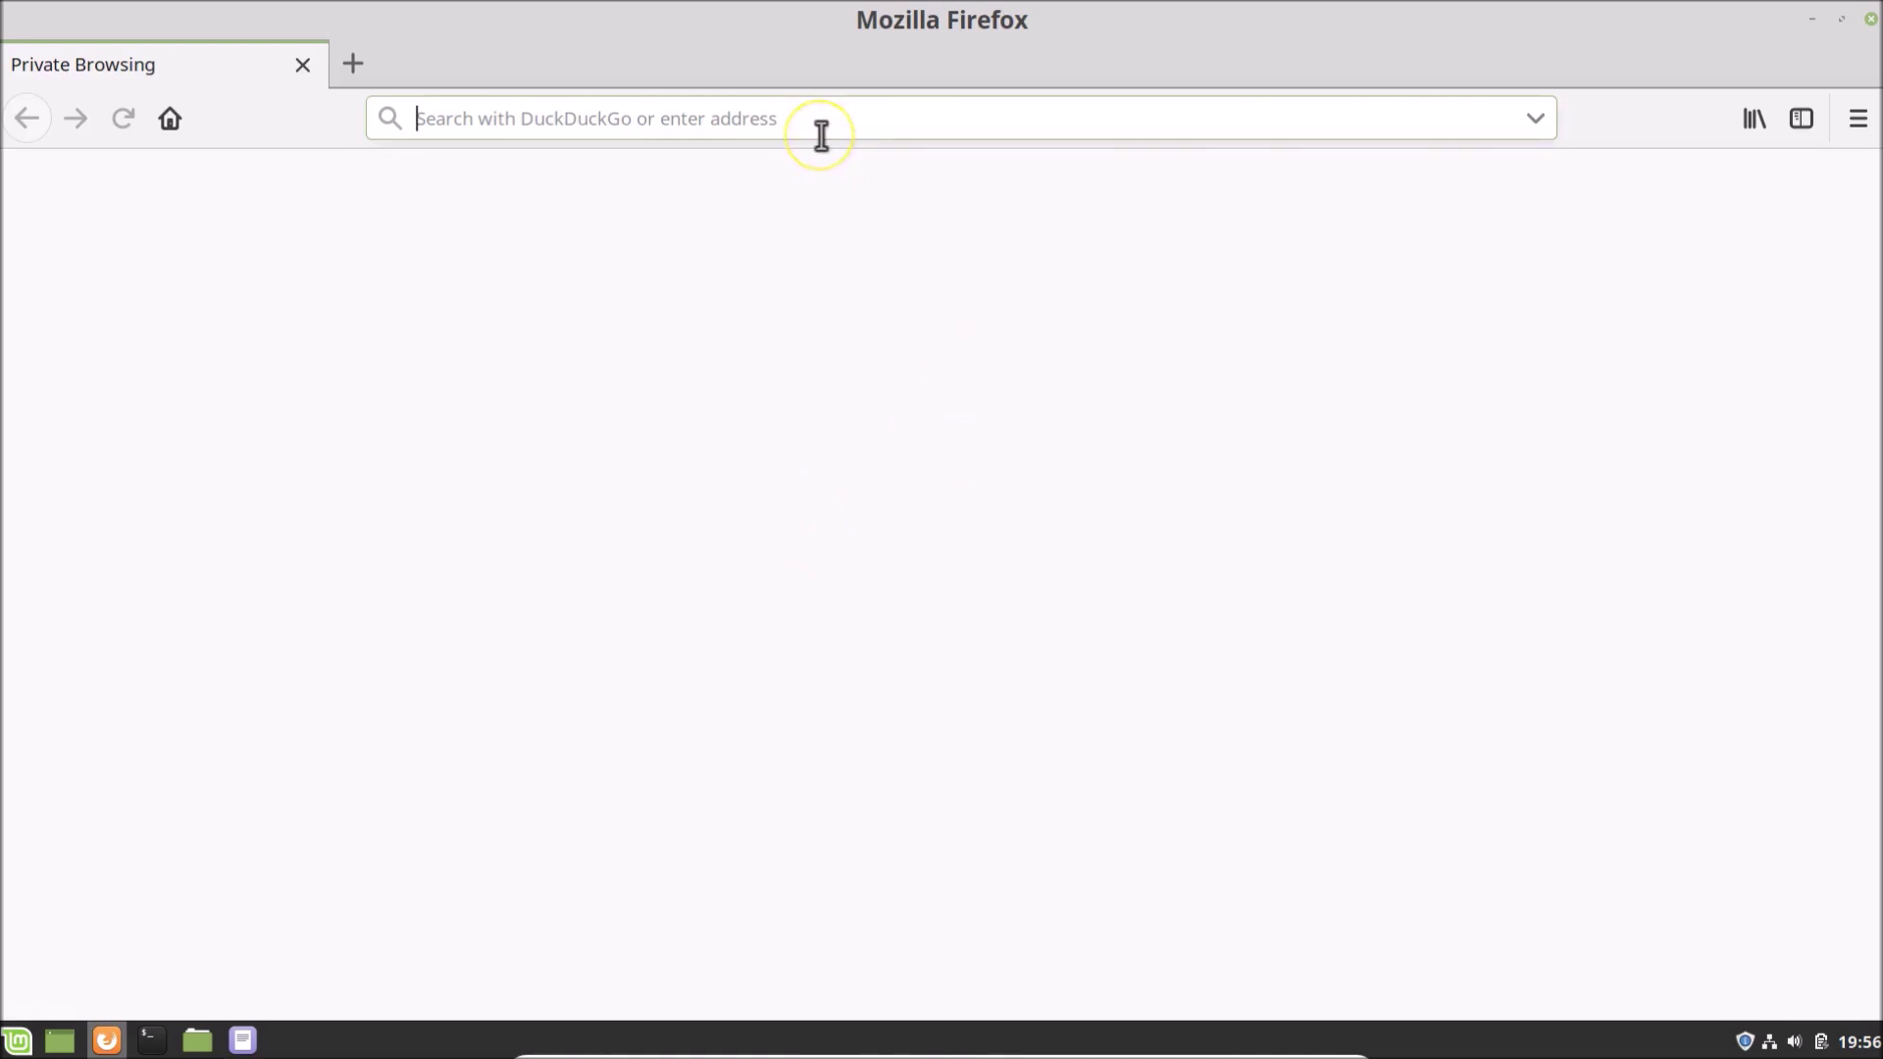
{"action": "type", "text": "google.com"}
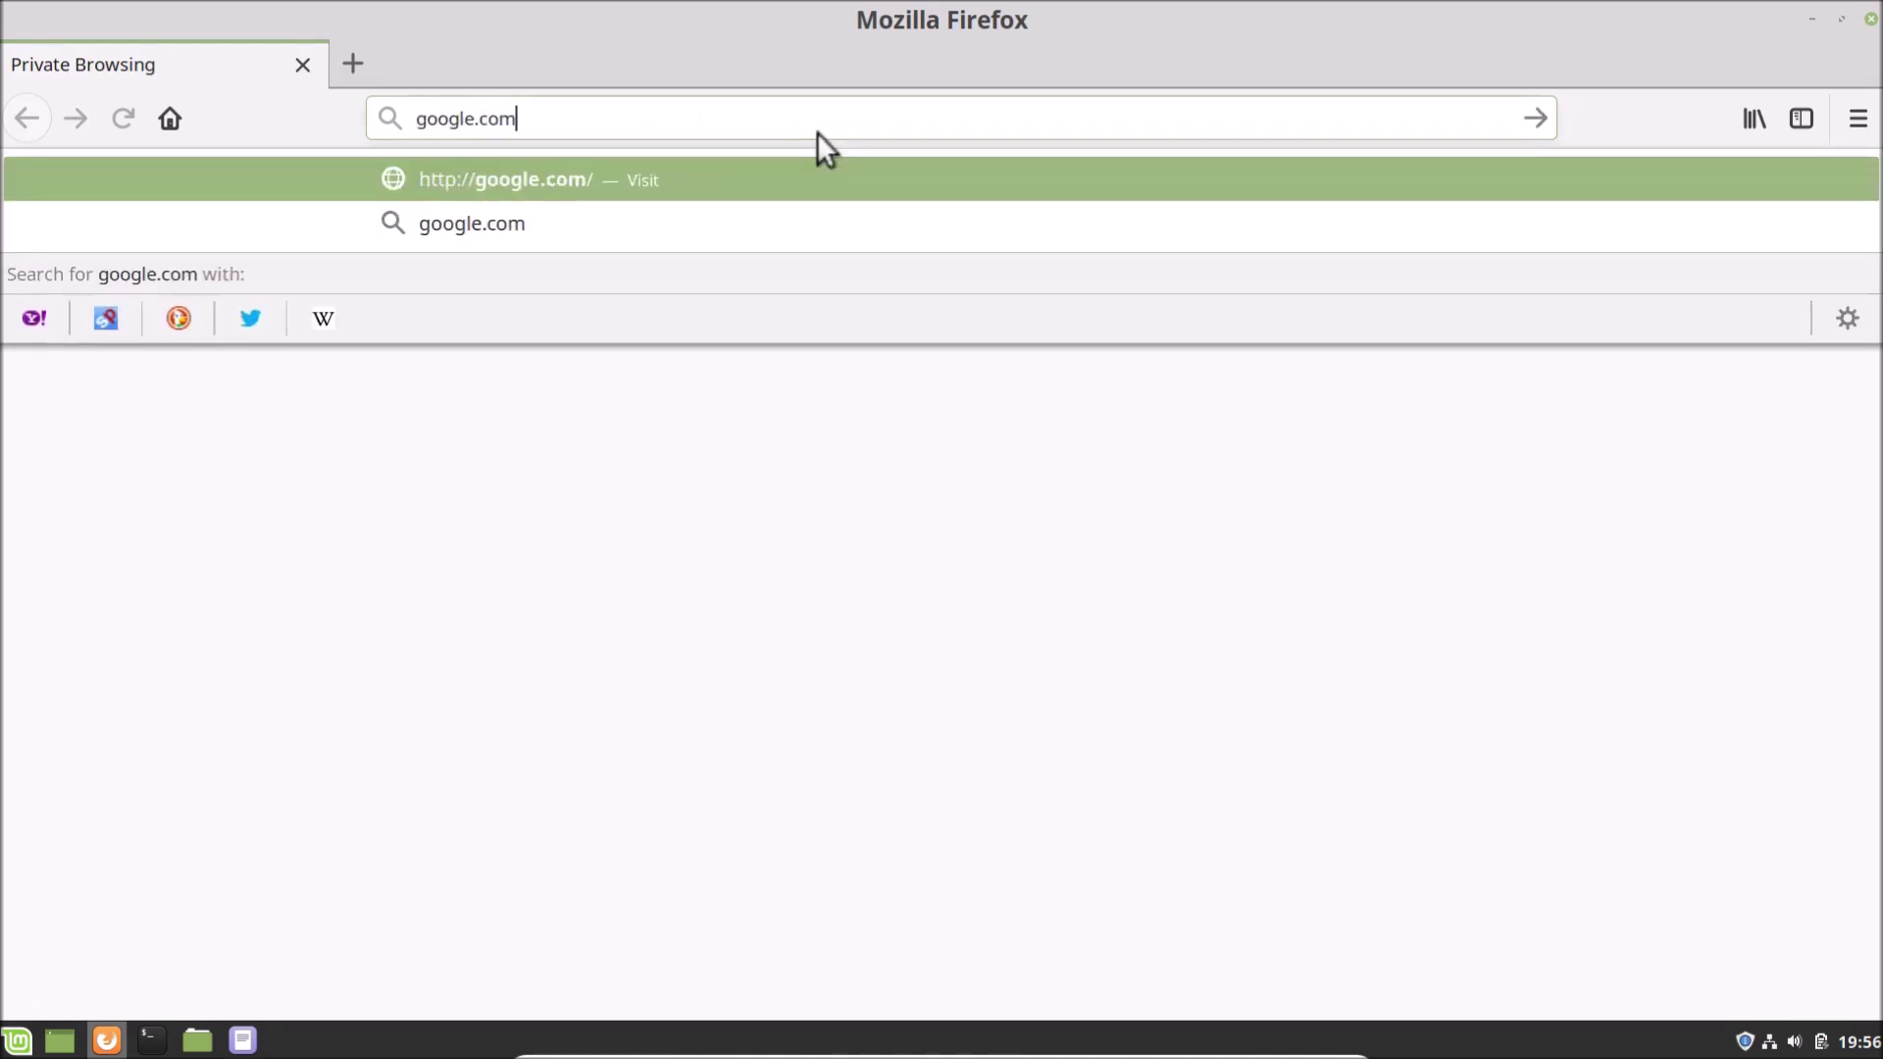
{"action": "key", "text": "Return"}
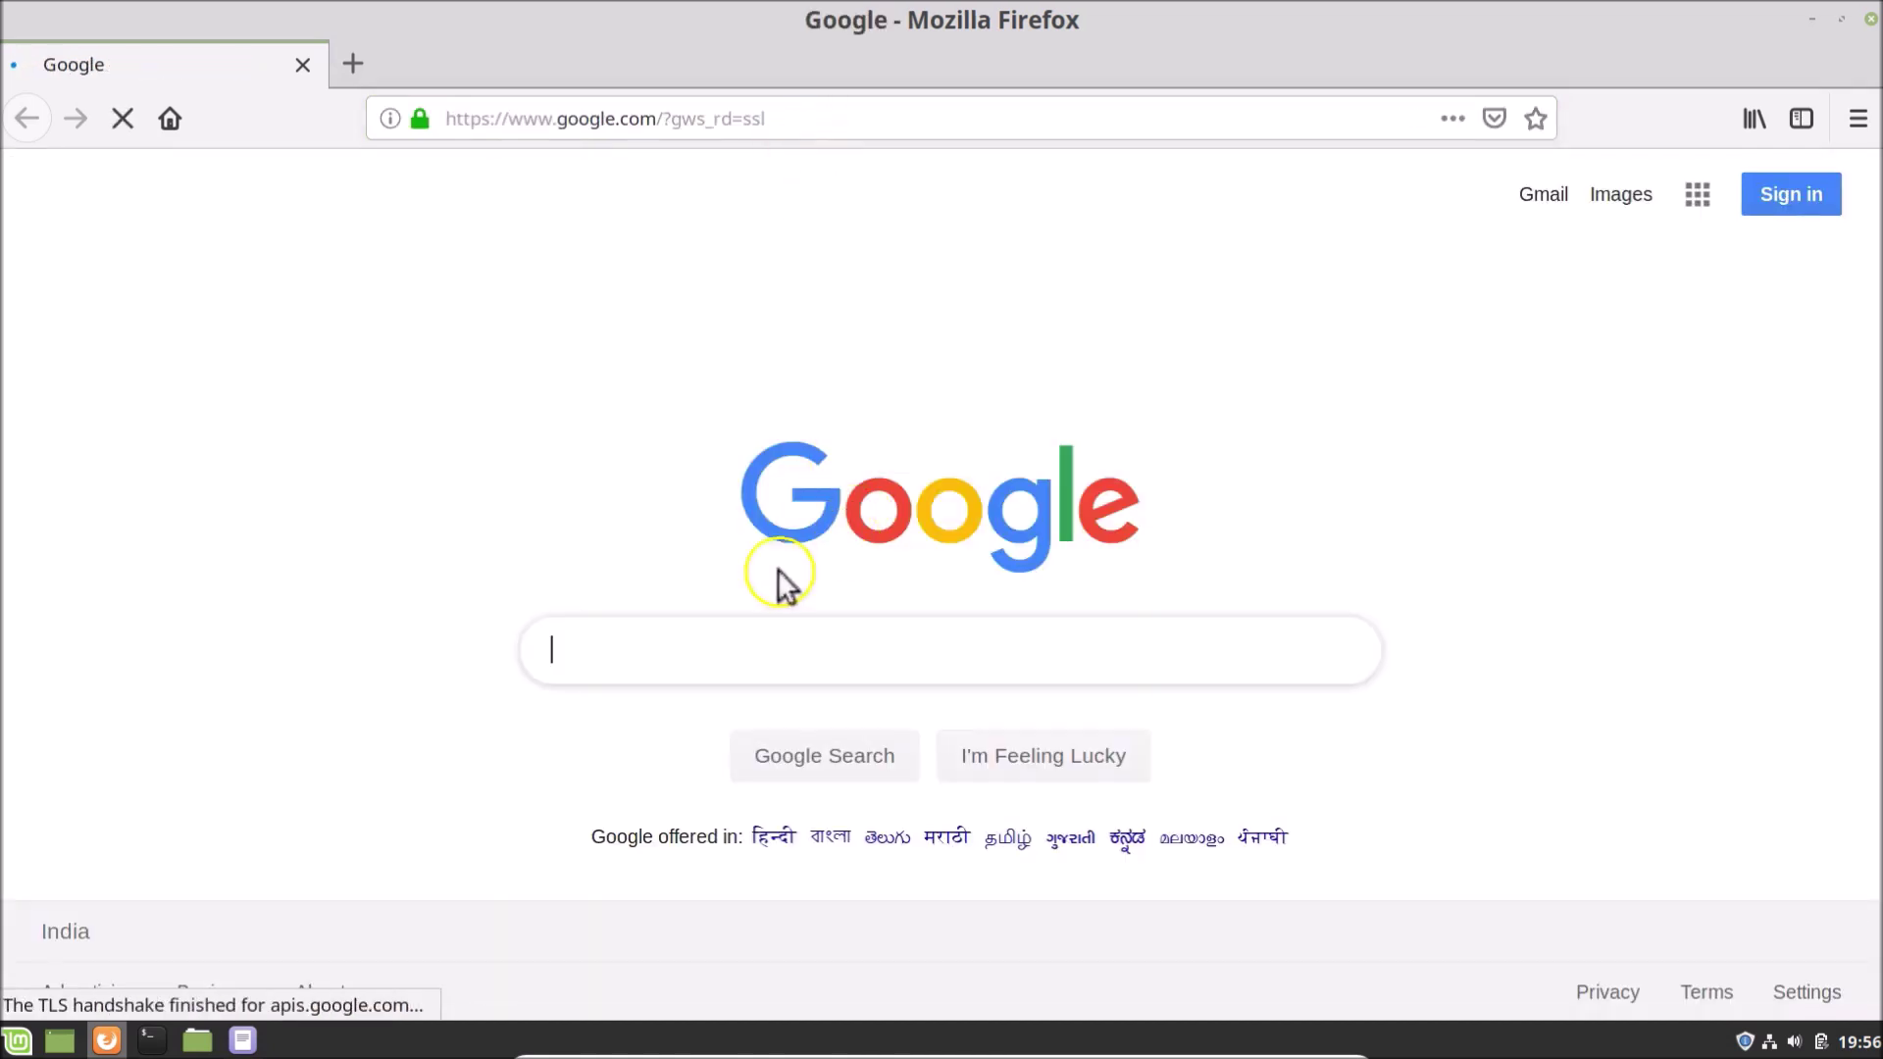
Search Google for 'download opera'.
{"action": "left_click", "coordinate": [722, 648]}
{"action": "type", "text": "d"}
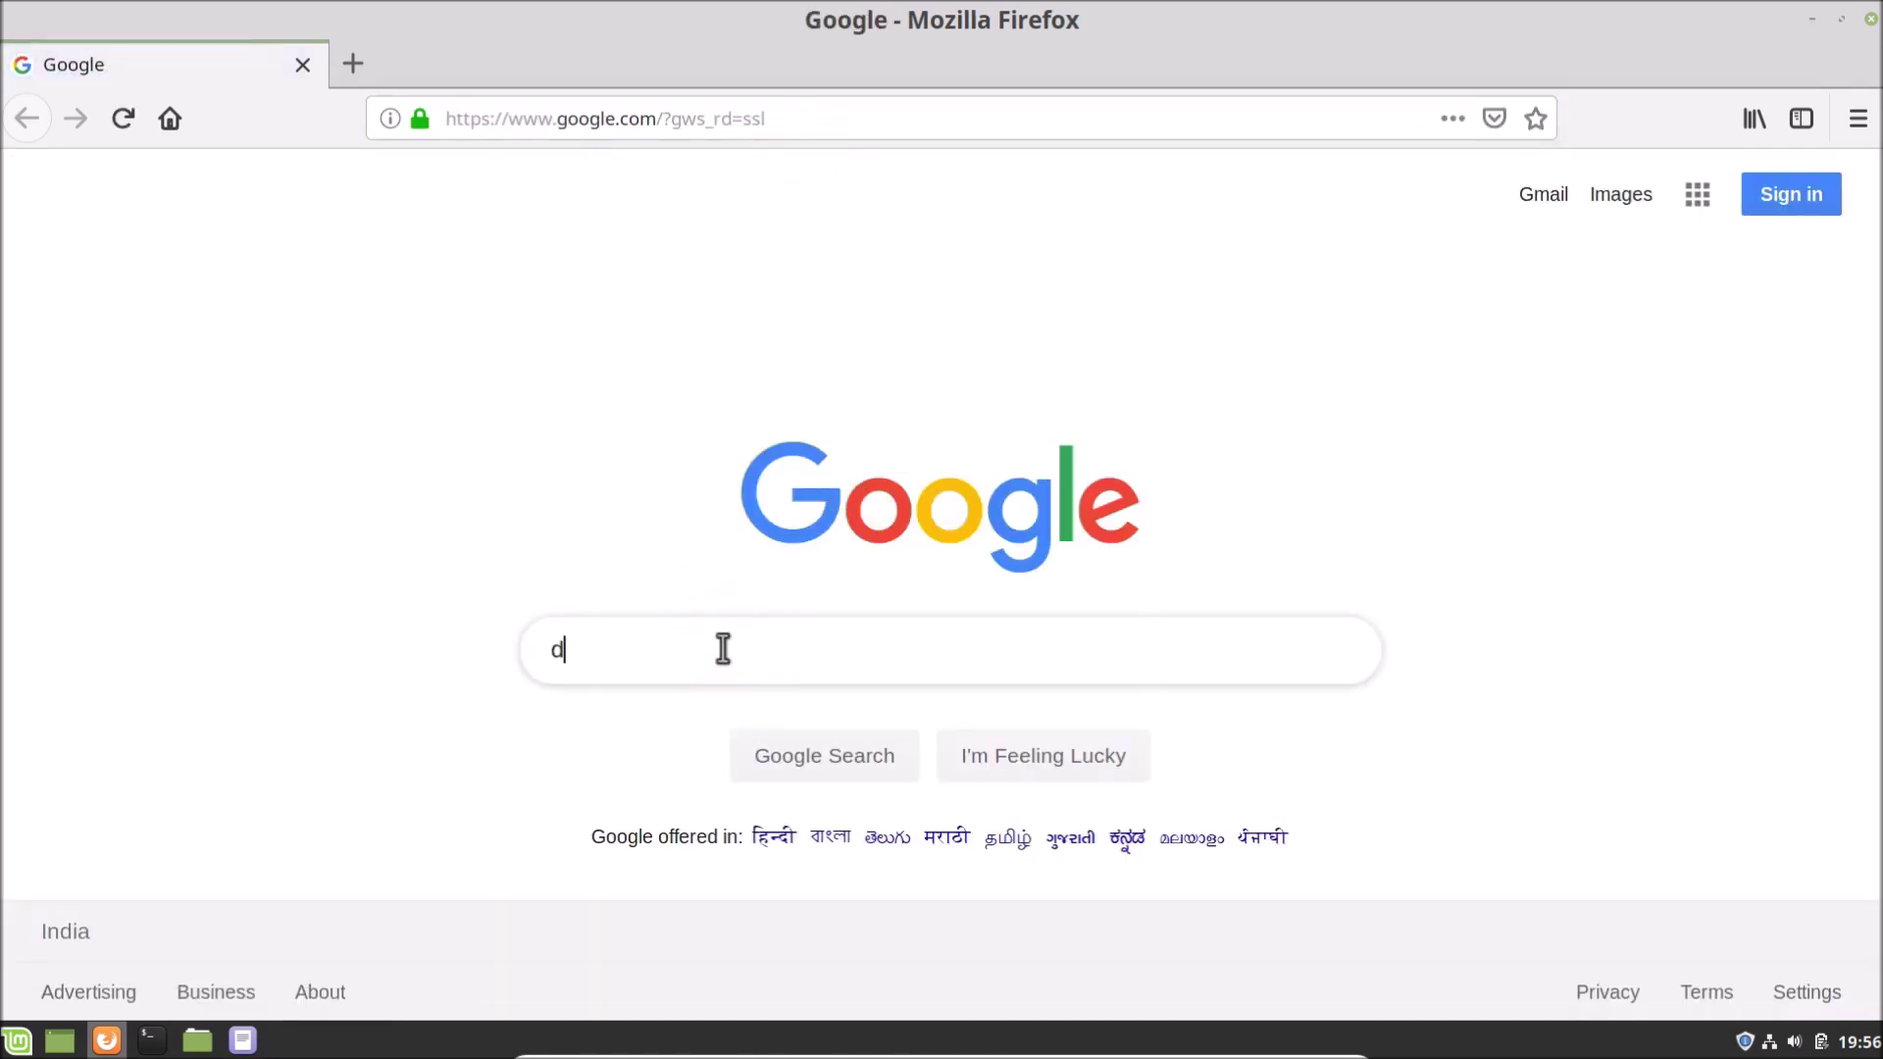
{"action": "type", "text": "ownload opera"}
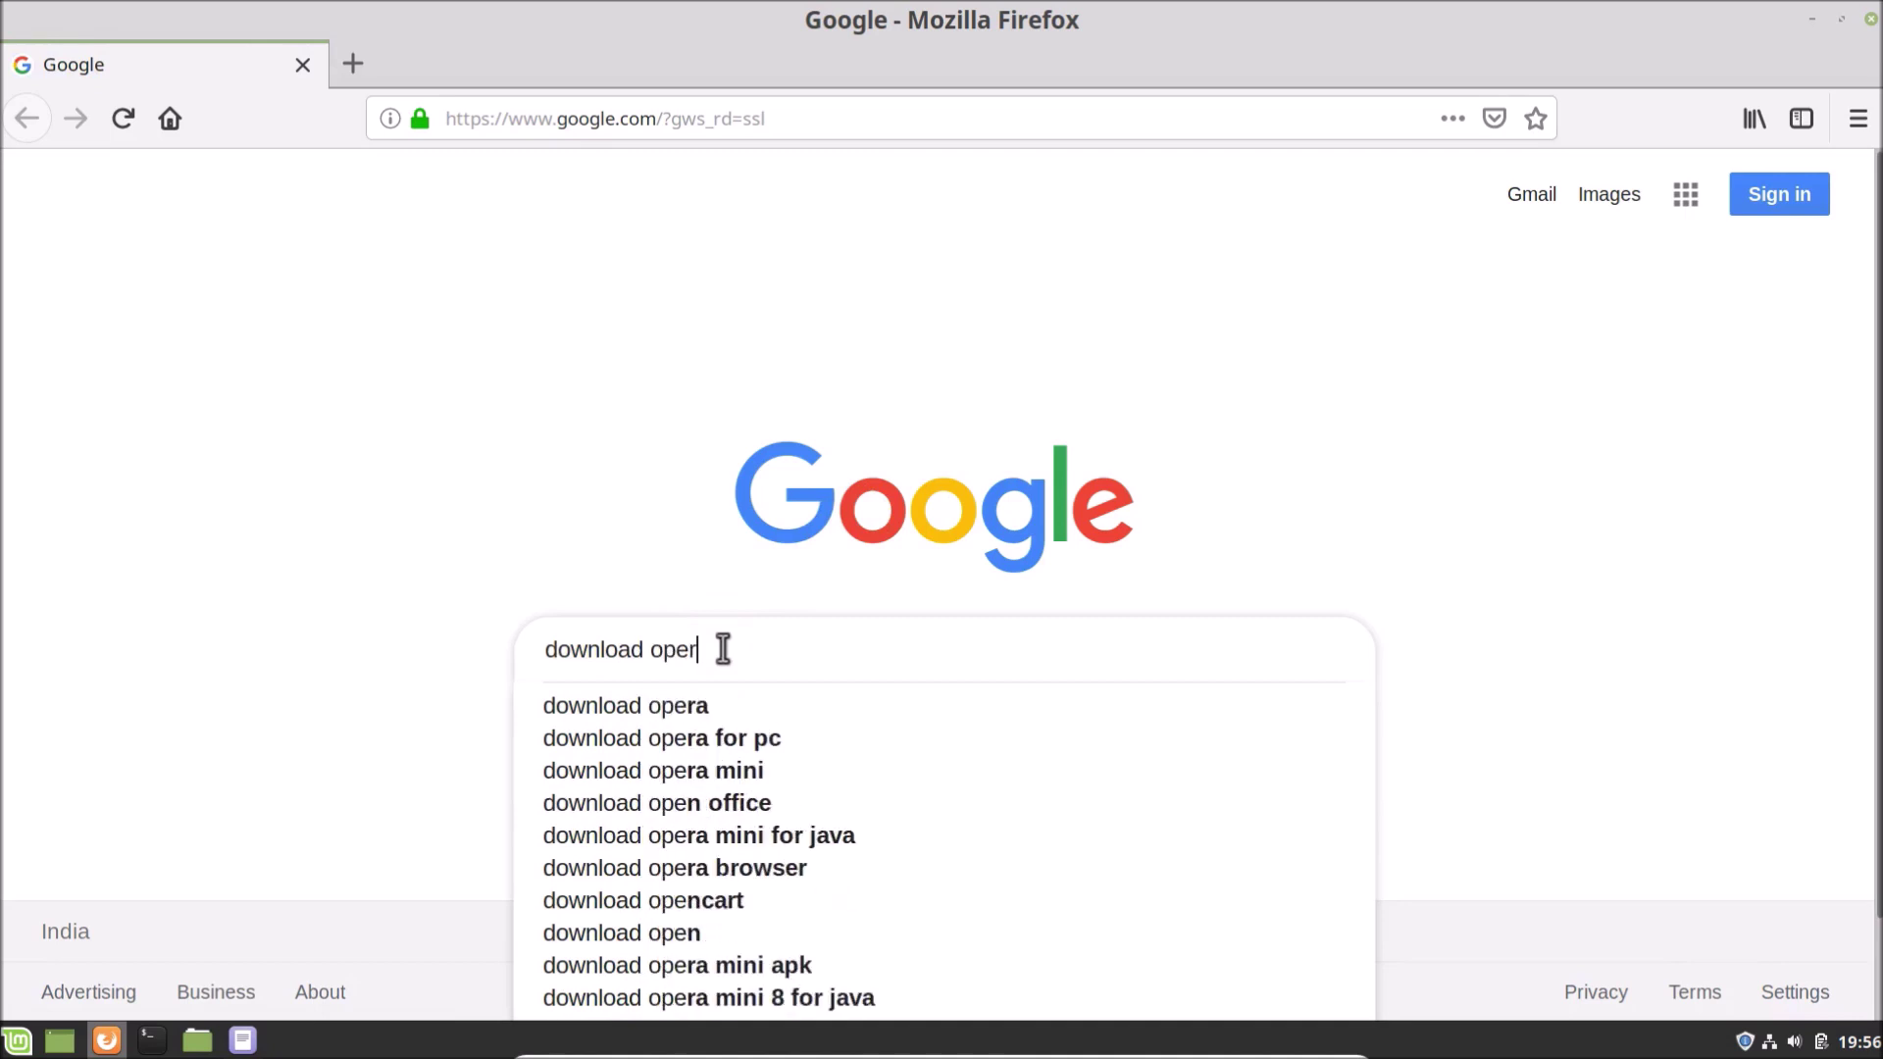
{"action": "key", "text": "Return"}
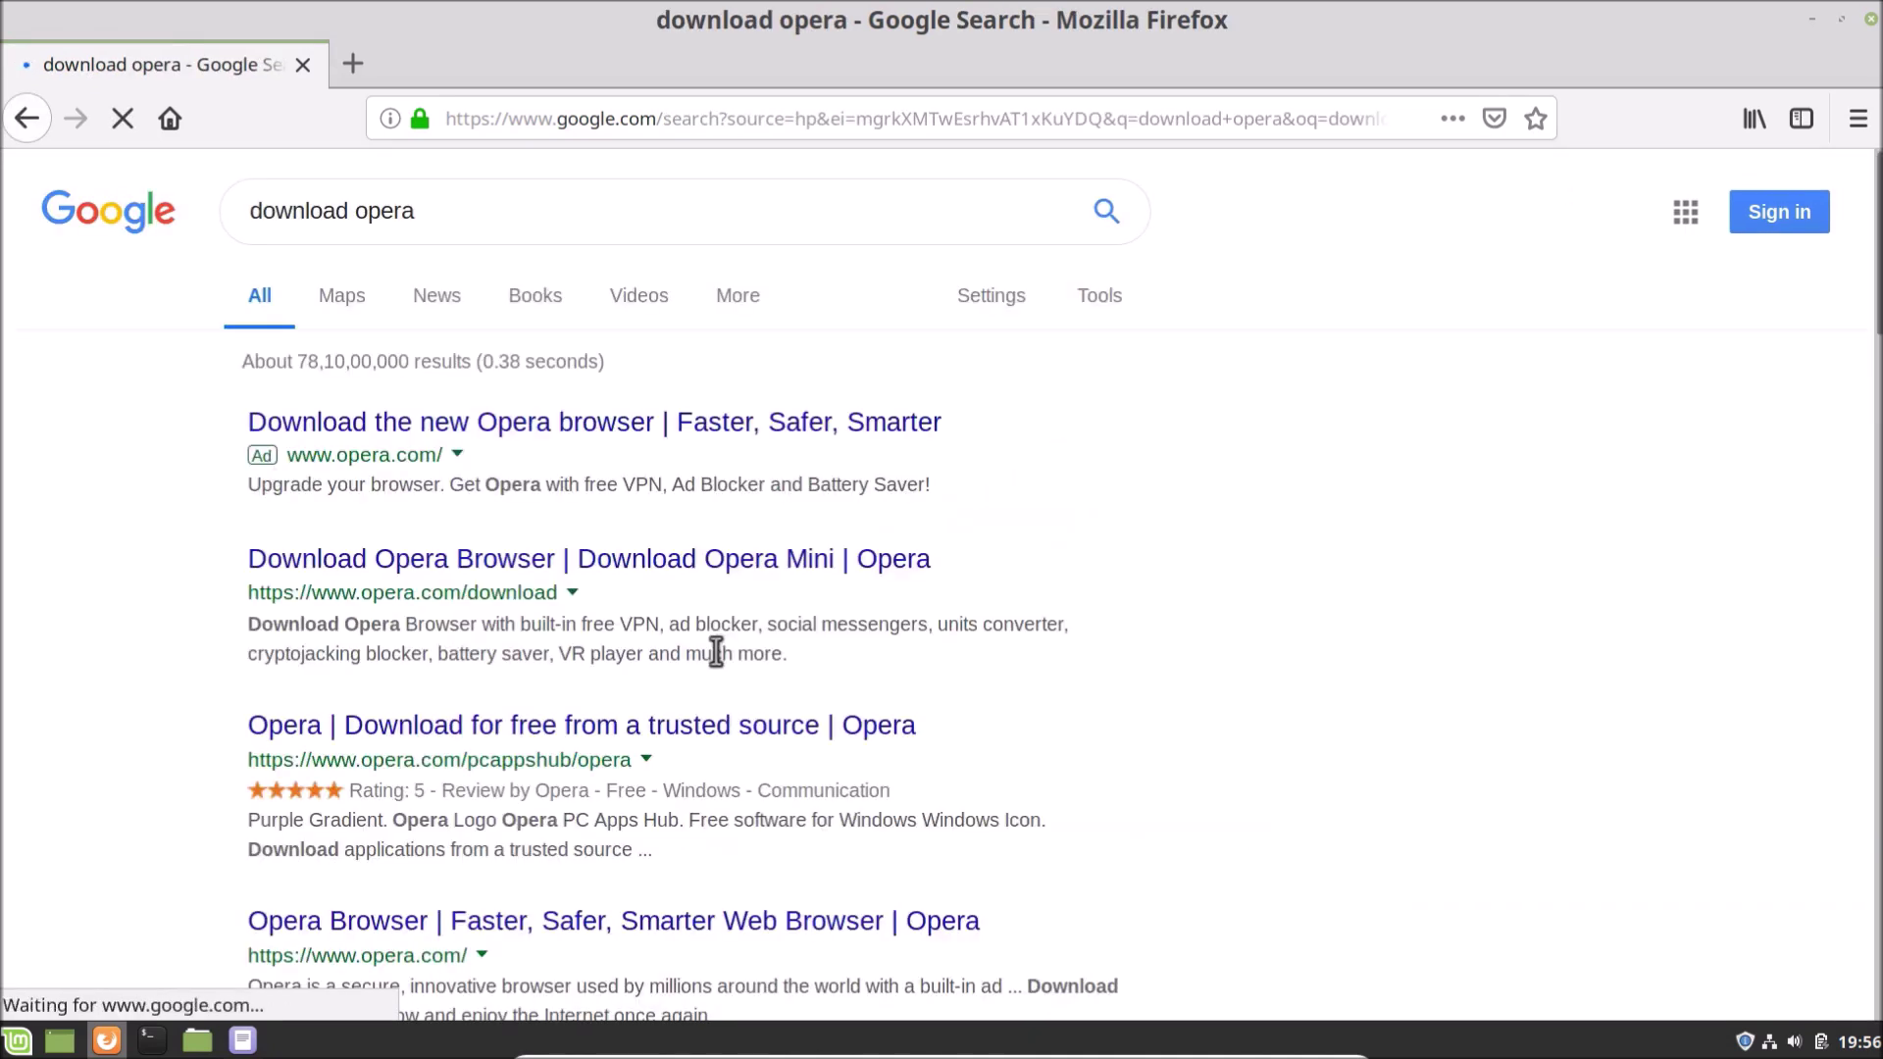
{"action": "left_click", "coordinate": [300, 564]}
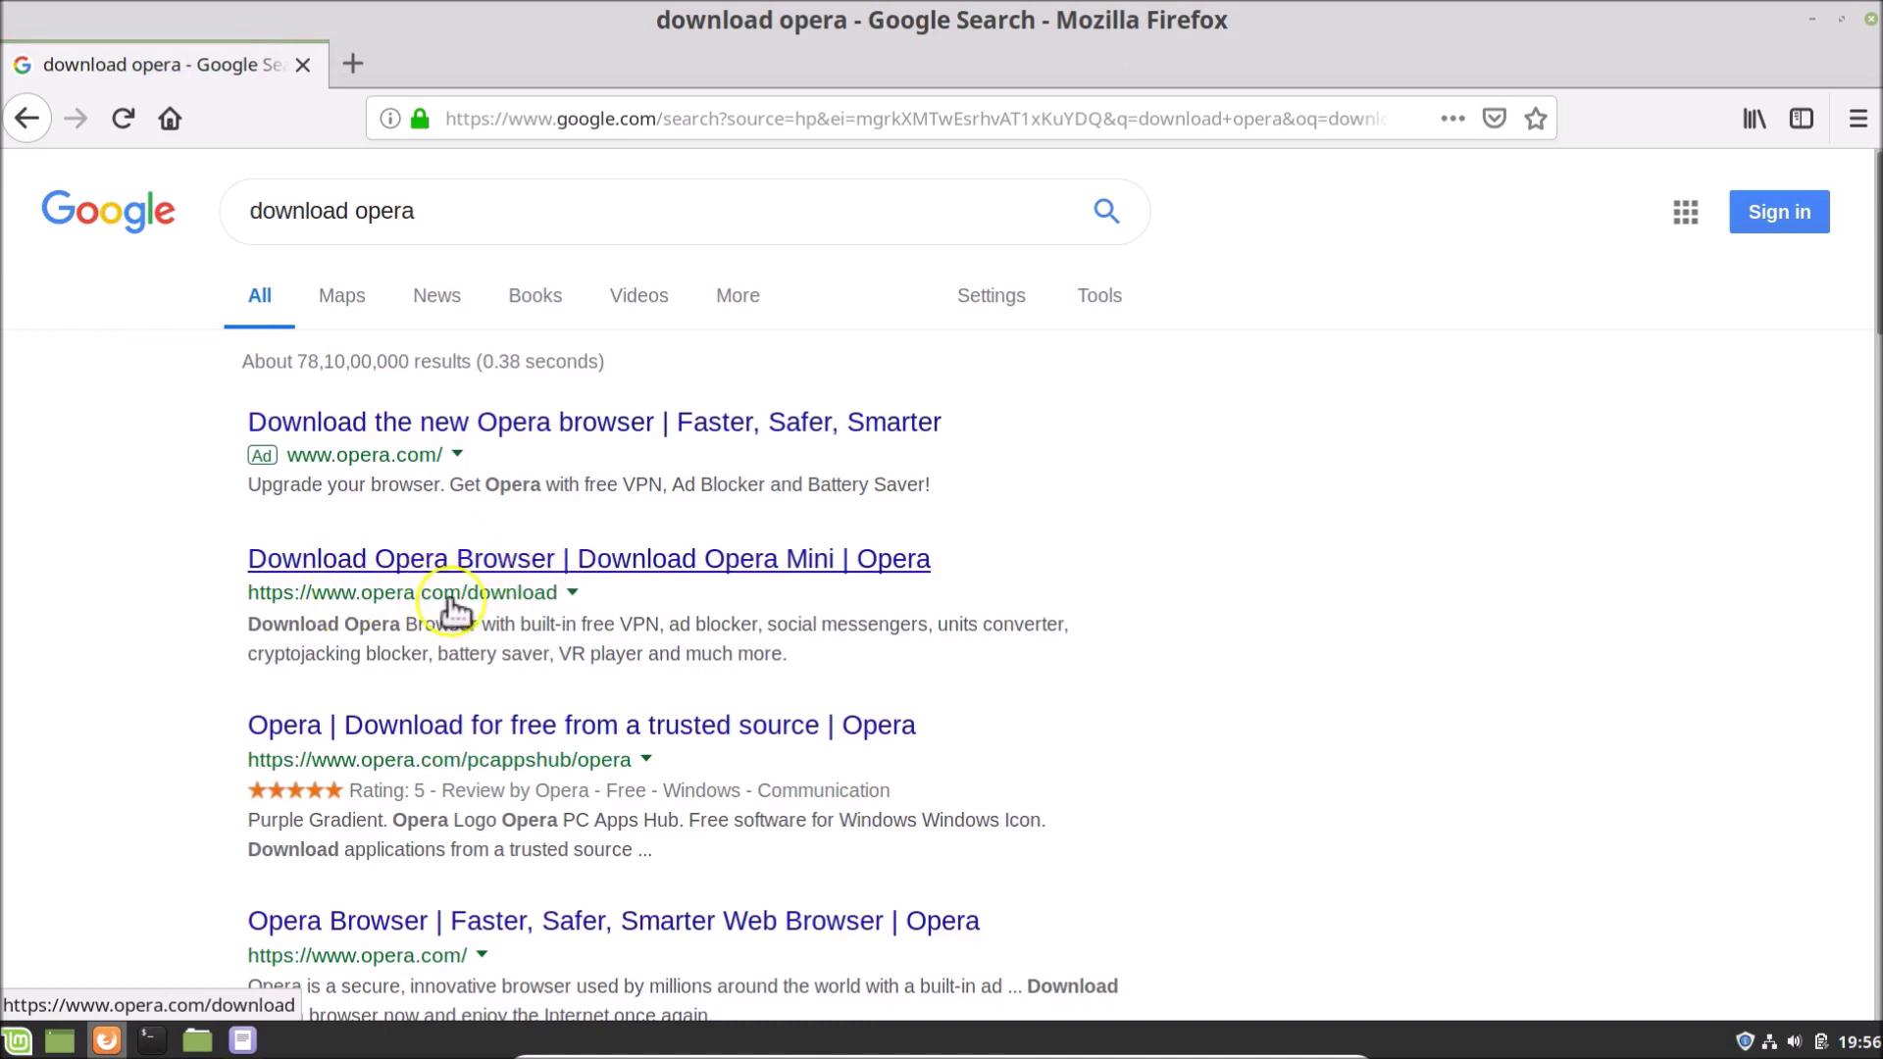
Open the opera.com/download result and scroll through its Windows, Mac and Linux download options.
{"action": "left_click", "coordinate": [463, 568]}
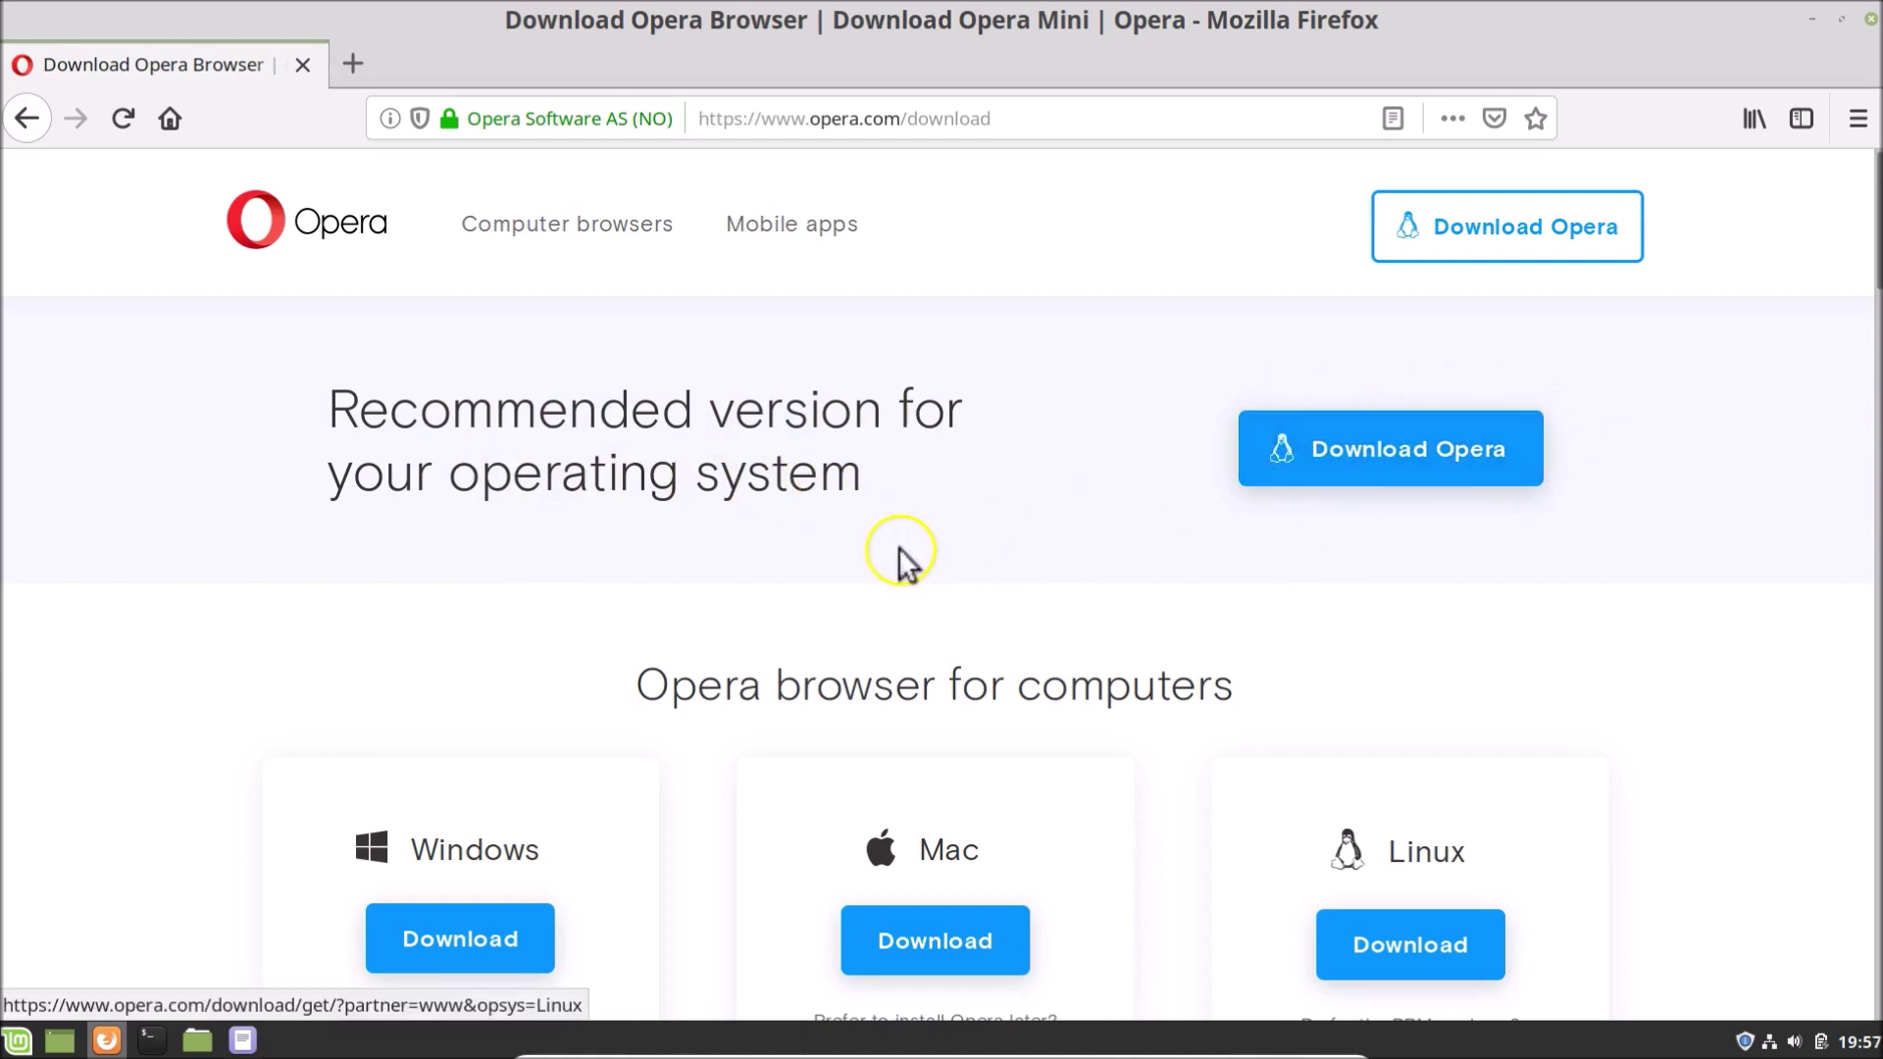
{"action": "scroll", "coordinate": [900, 551], "scroll_direction": "down", "scroll_amount": 3}
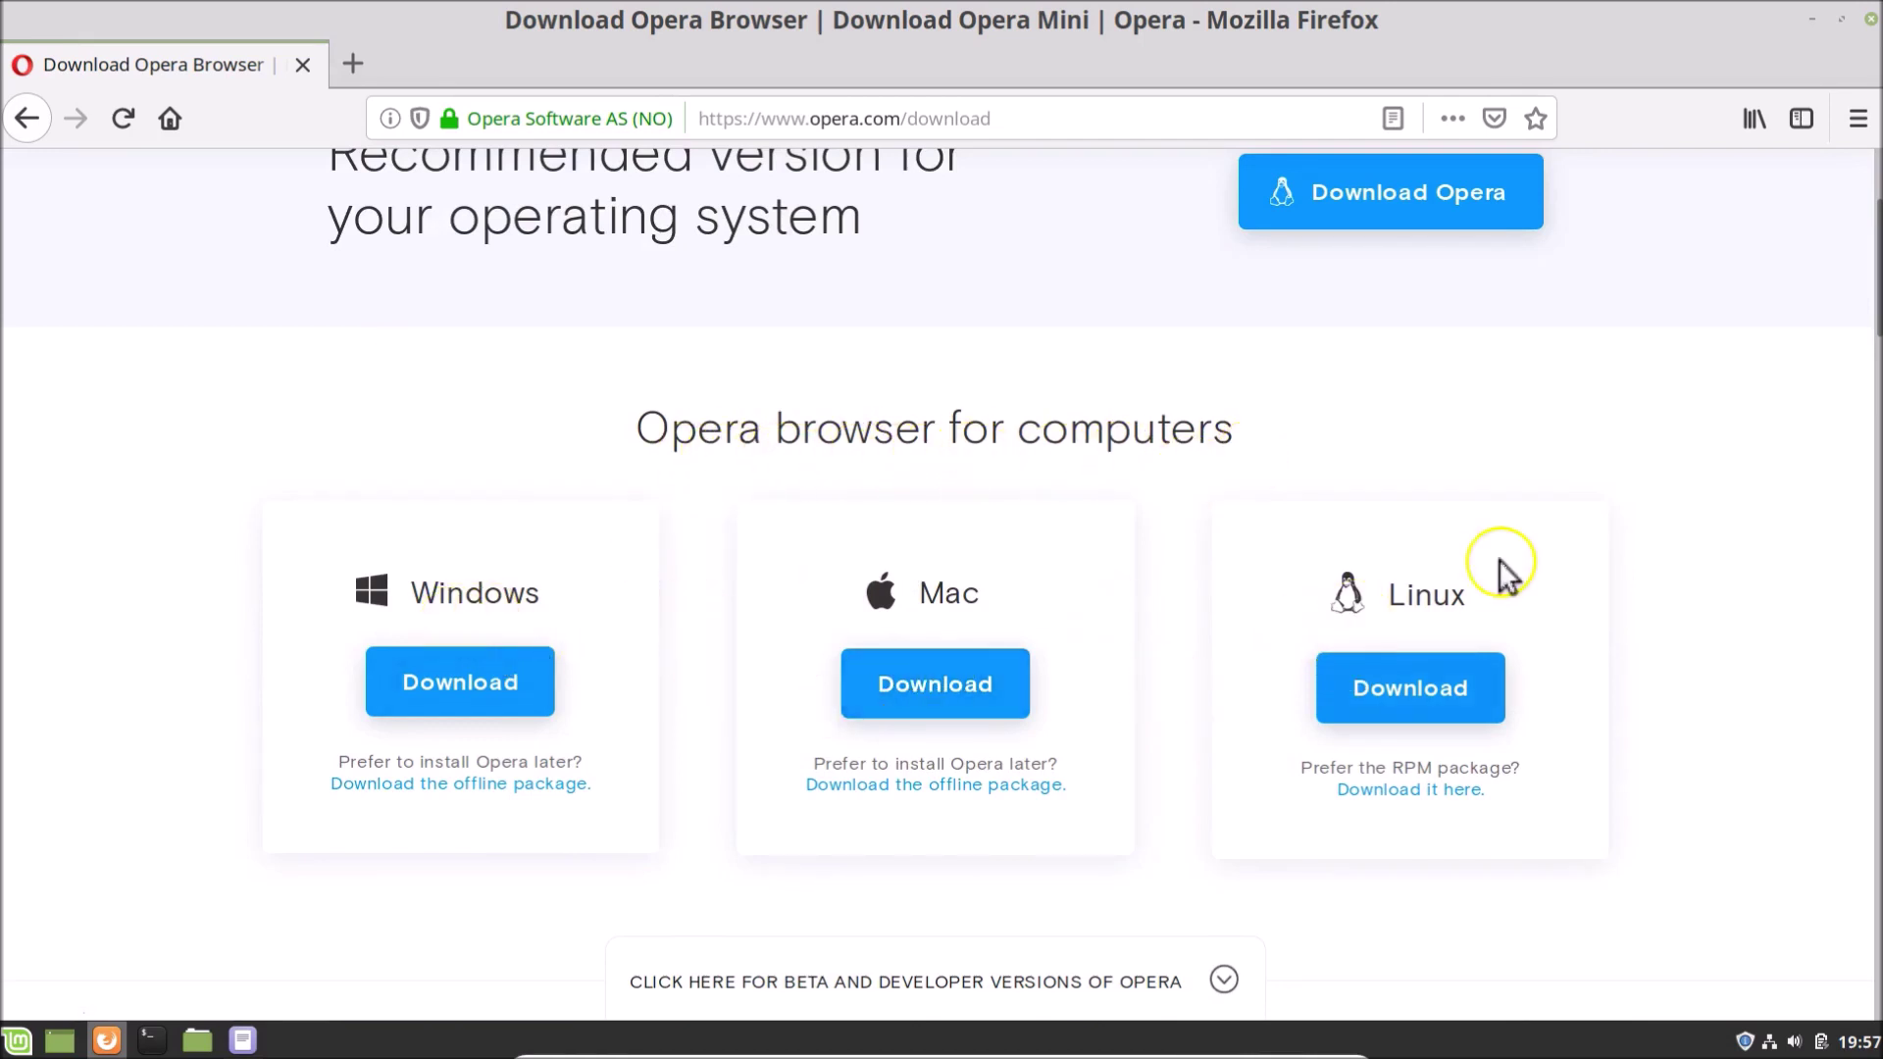
{"action": "scroll", "coordinate": [1212, 735], "scroll_direction": "up", "scroll_amount": 1}
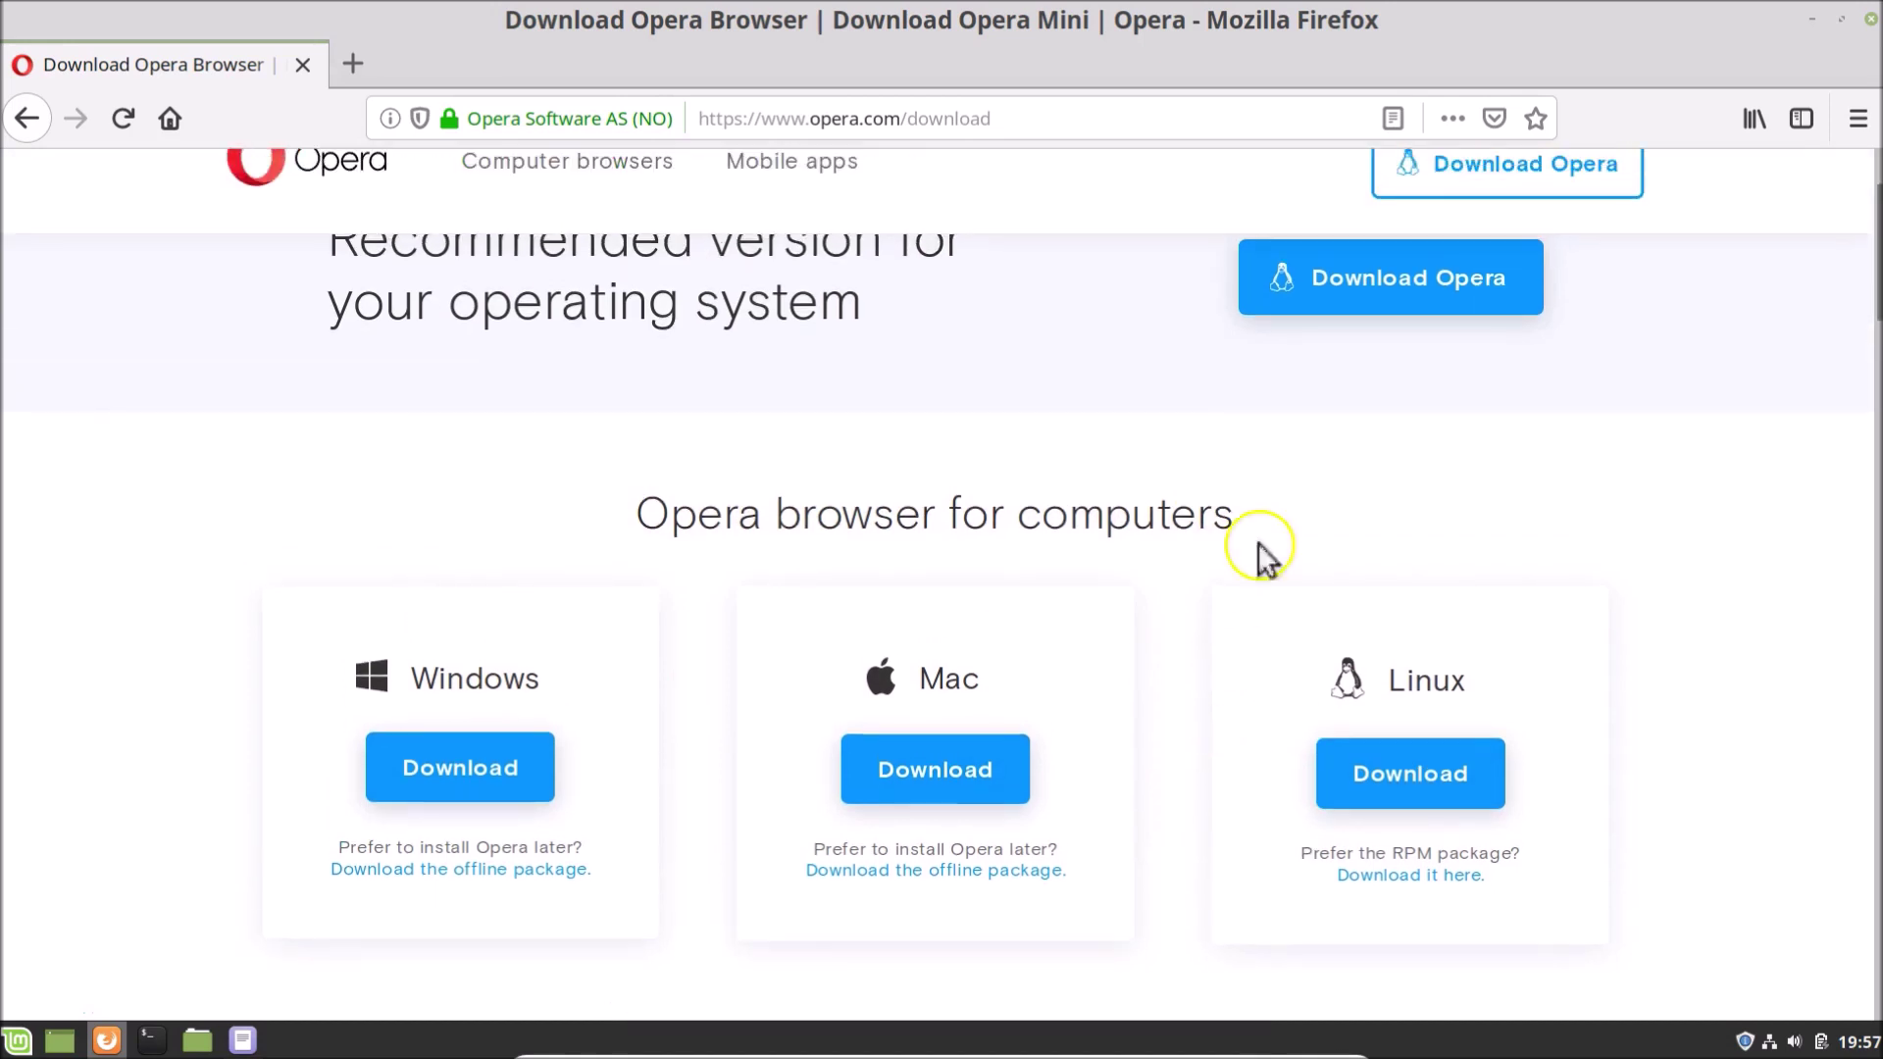
{"action": "scroll", "coordinate": [1294, 539], "scroll_direction": "up", "scroll_amount": 2}
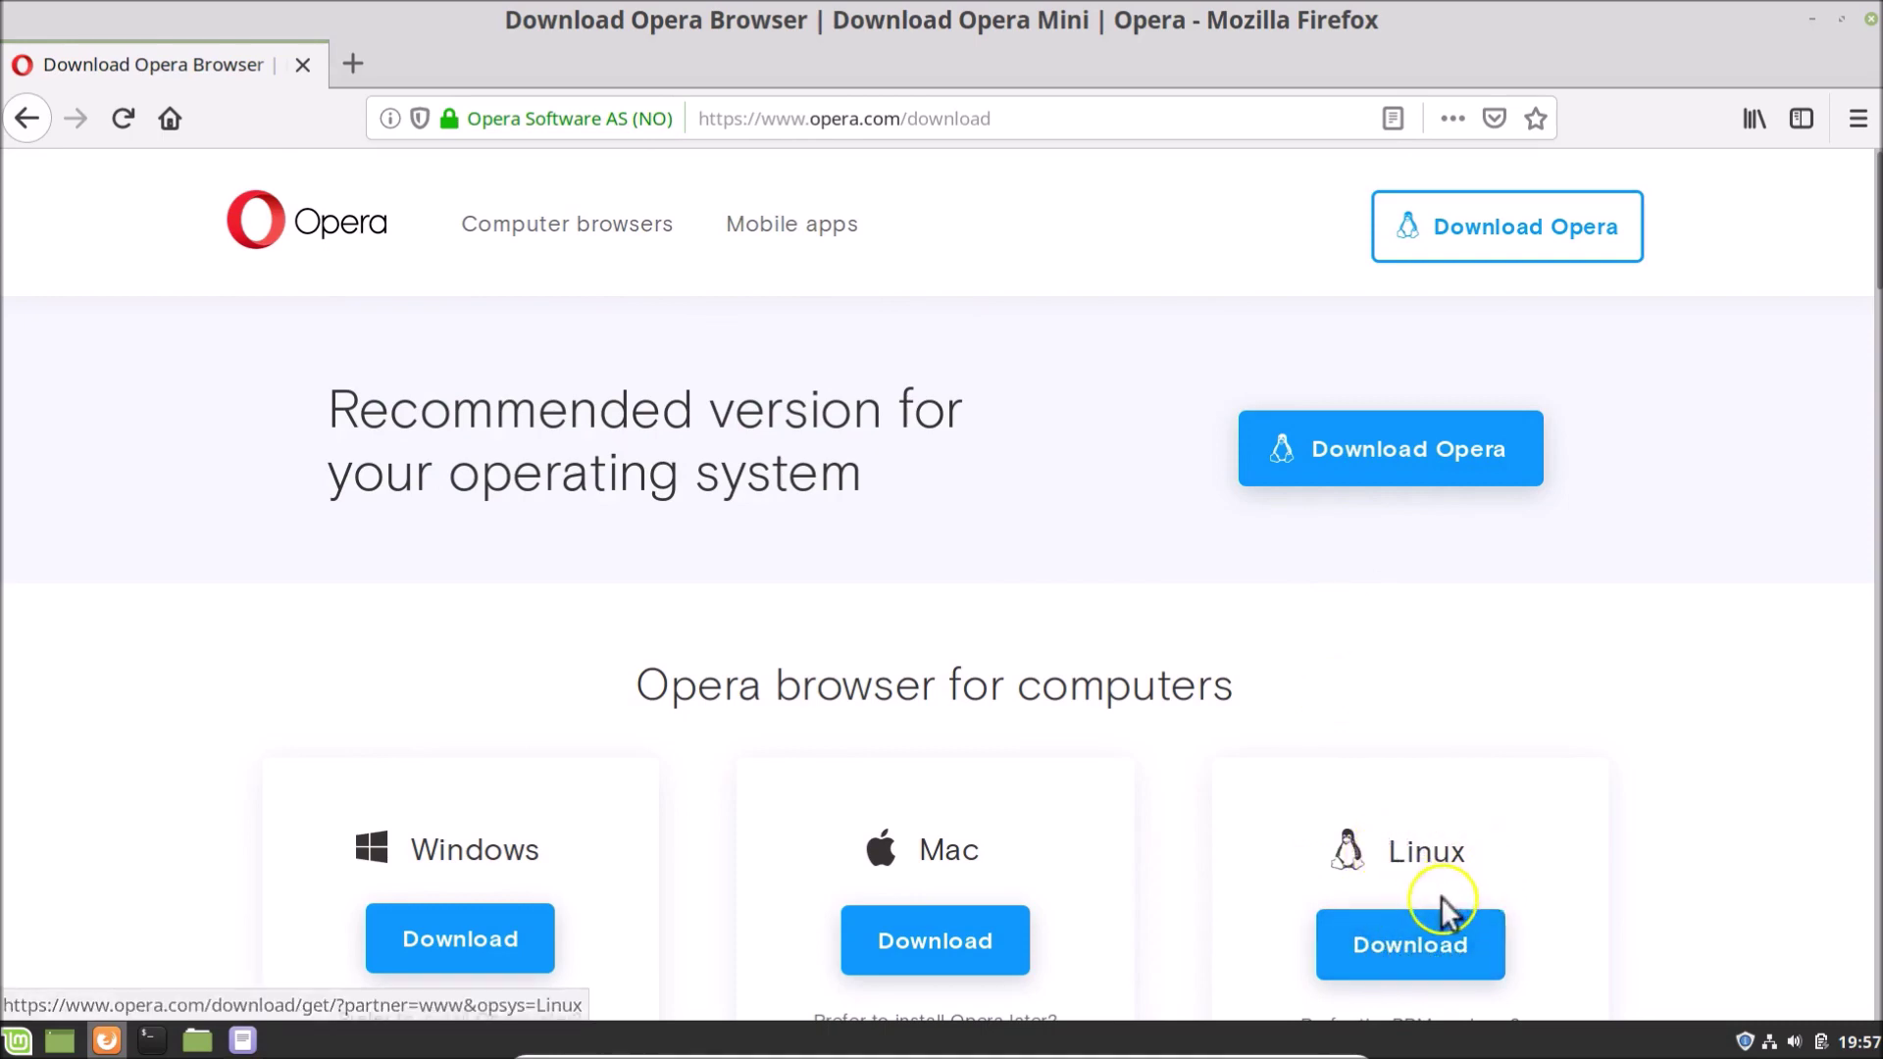
Download the Opera package, choosing Save File instead of opening it with the installer.
{"action": "left_click", "coordinate": [1429, 453]}
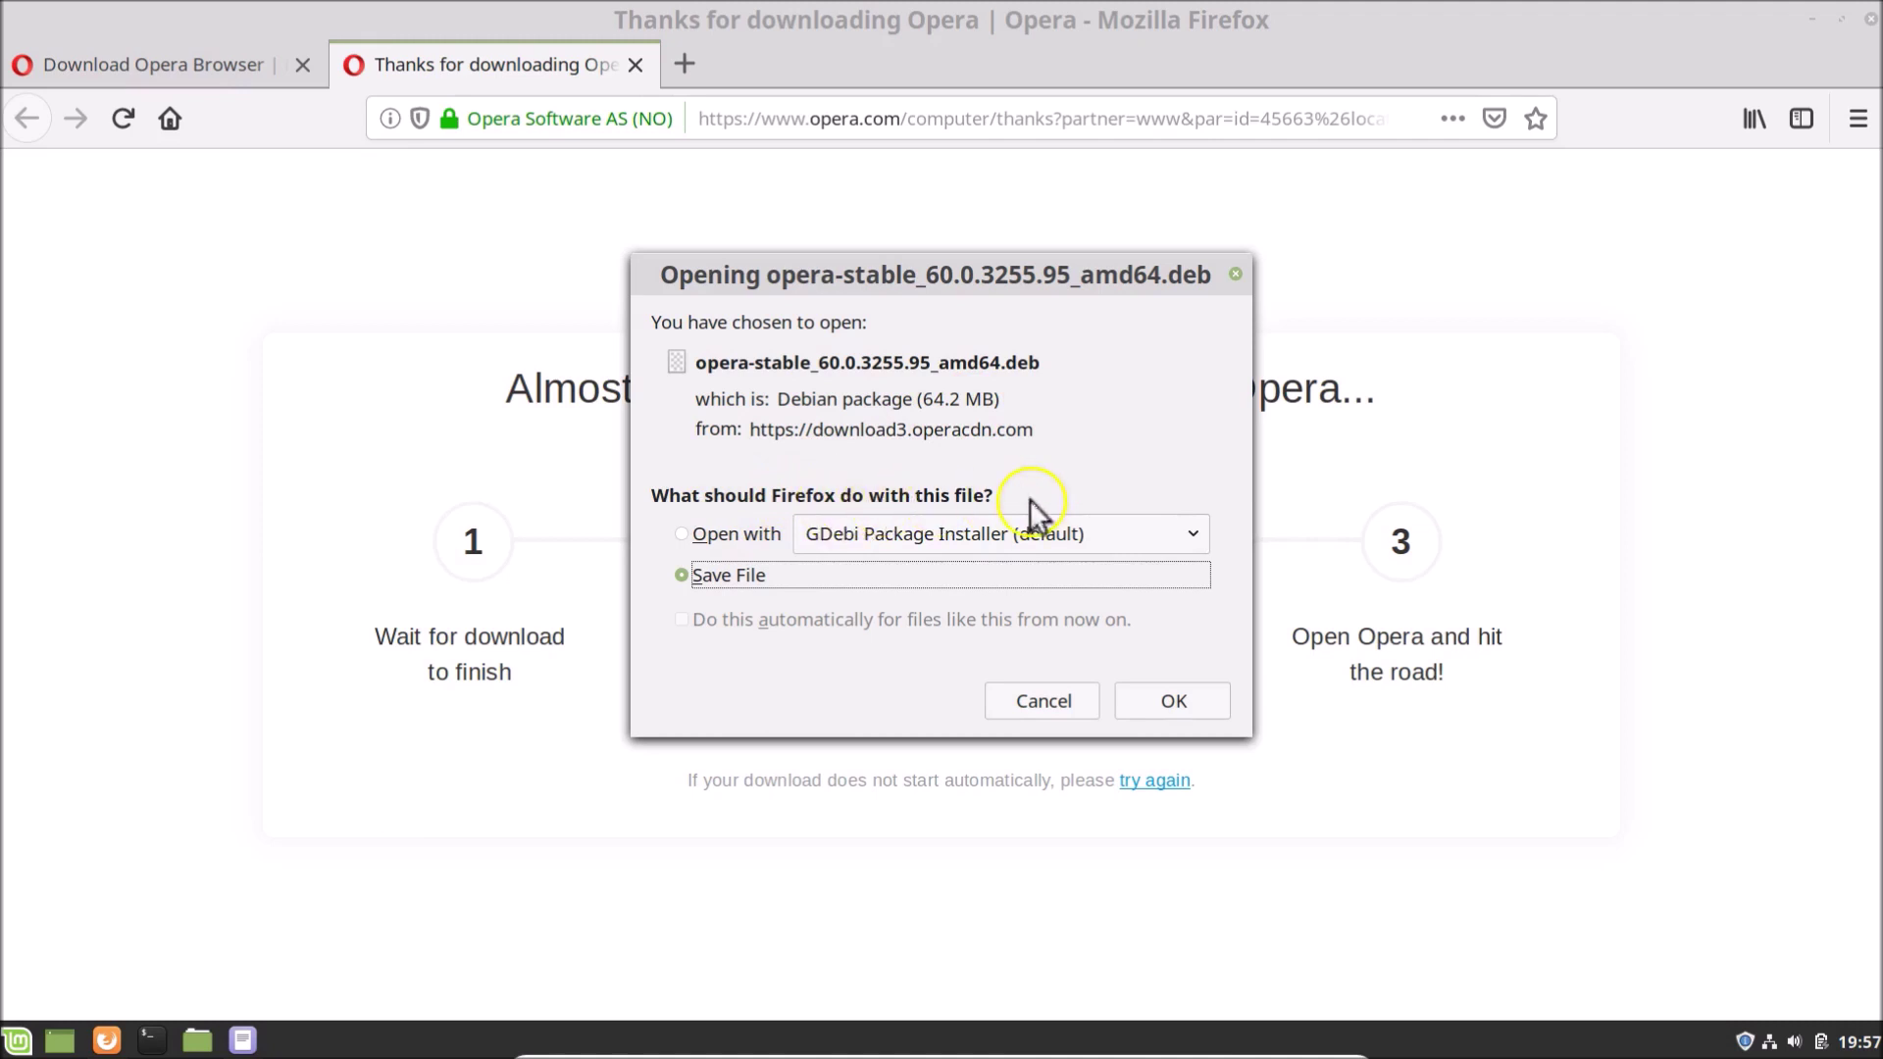
{"action": "left_click", "coordinate": [729, 538]}
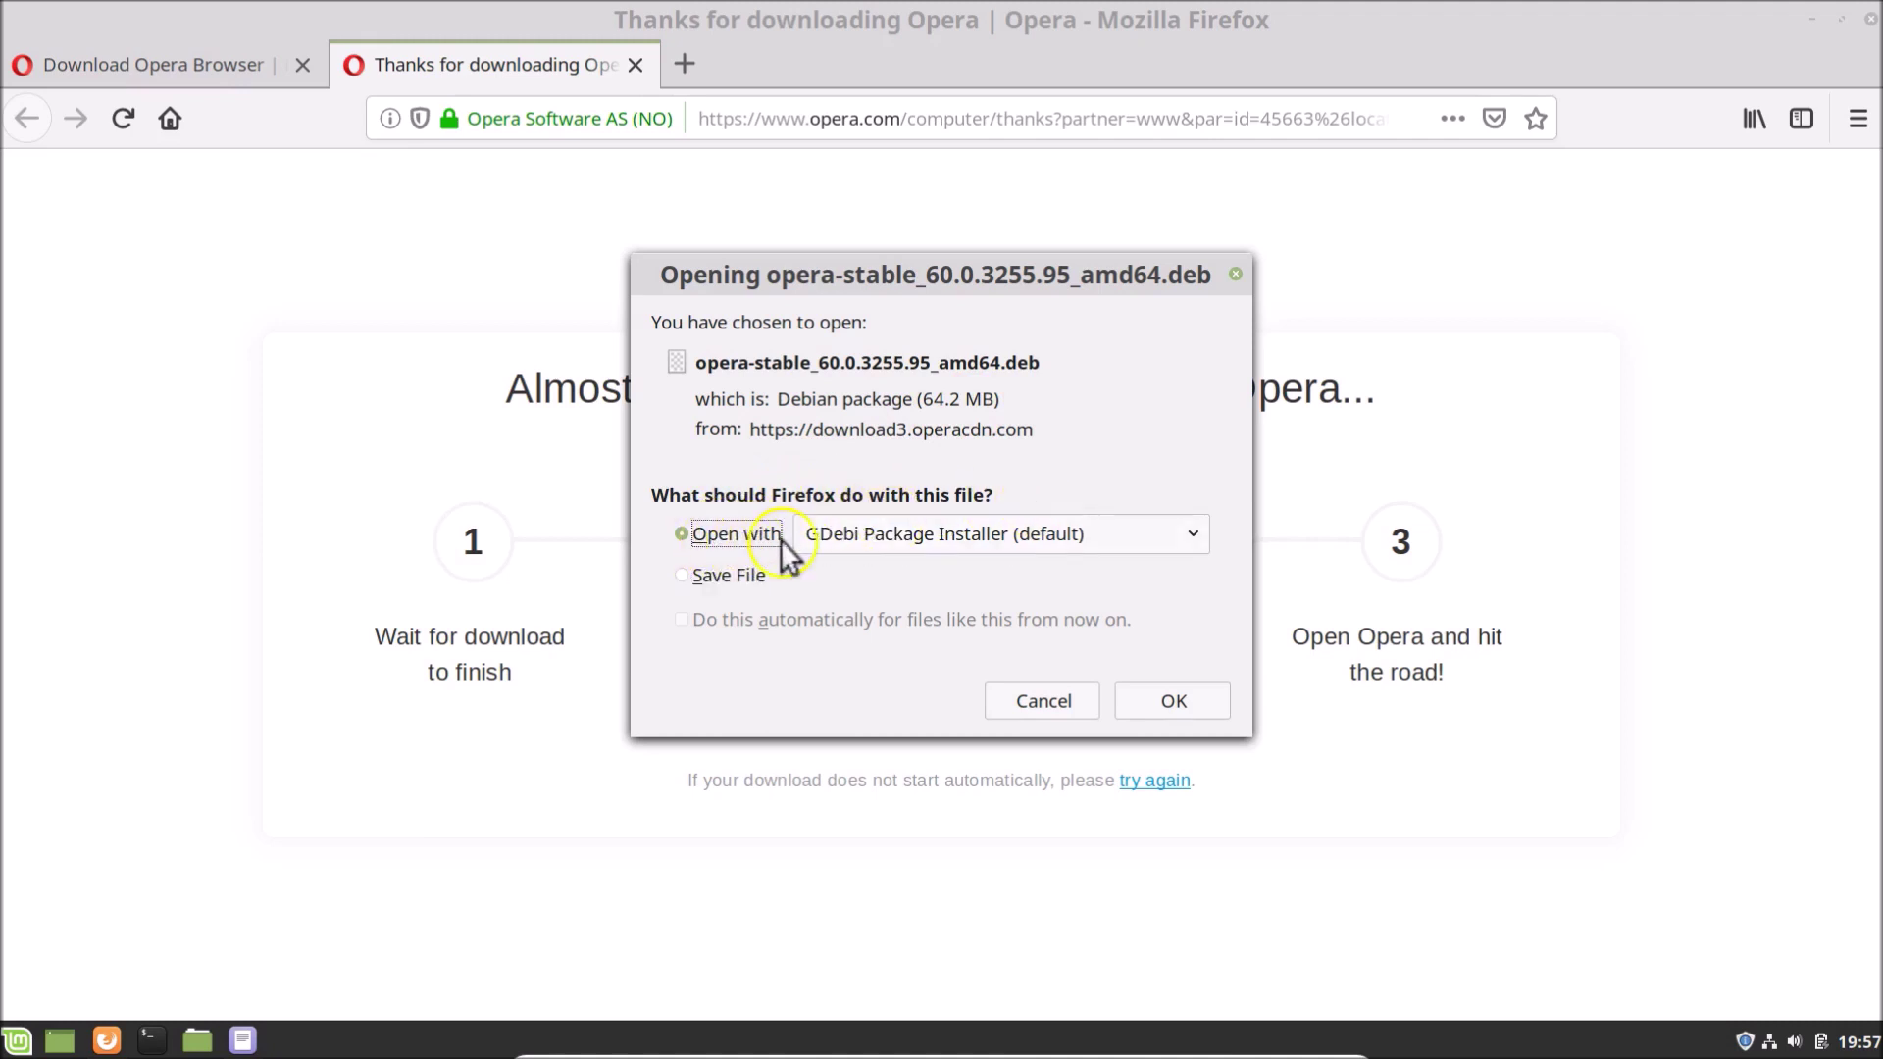
{"action": "left_click", "coordinate": [728, 578]}
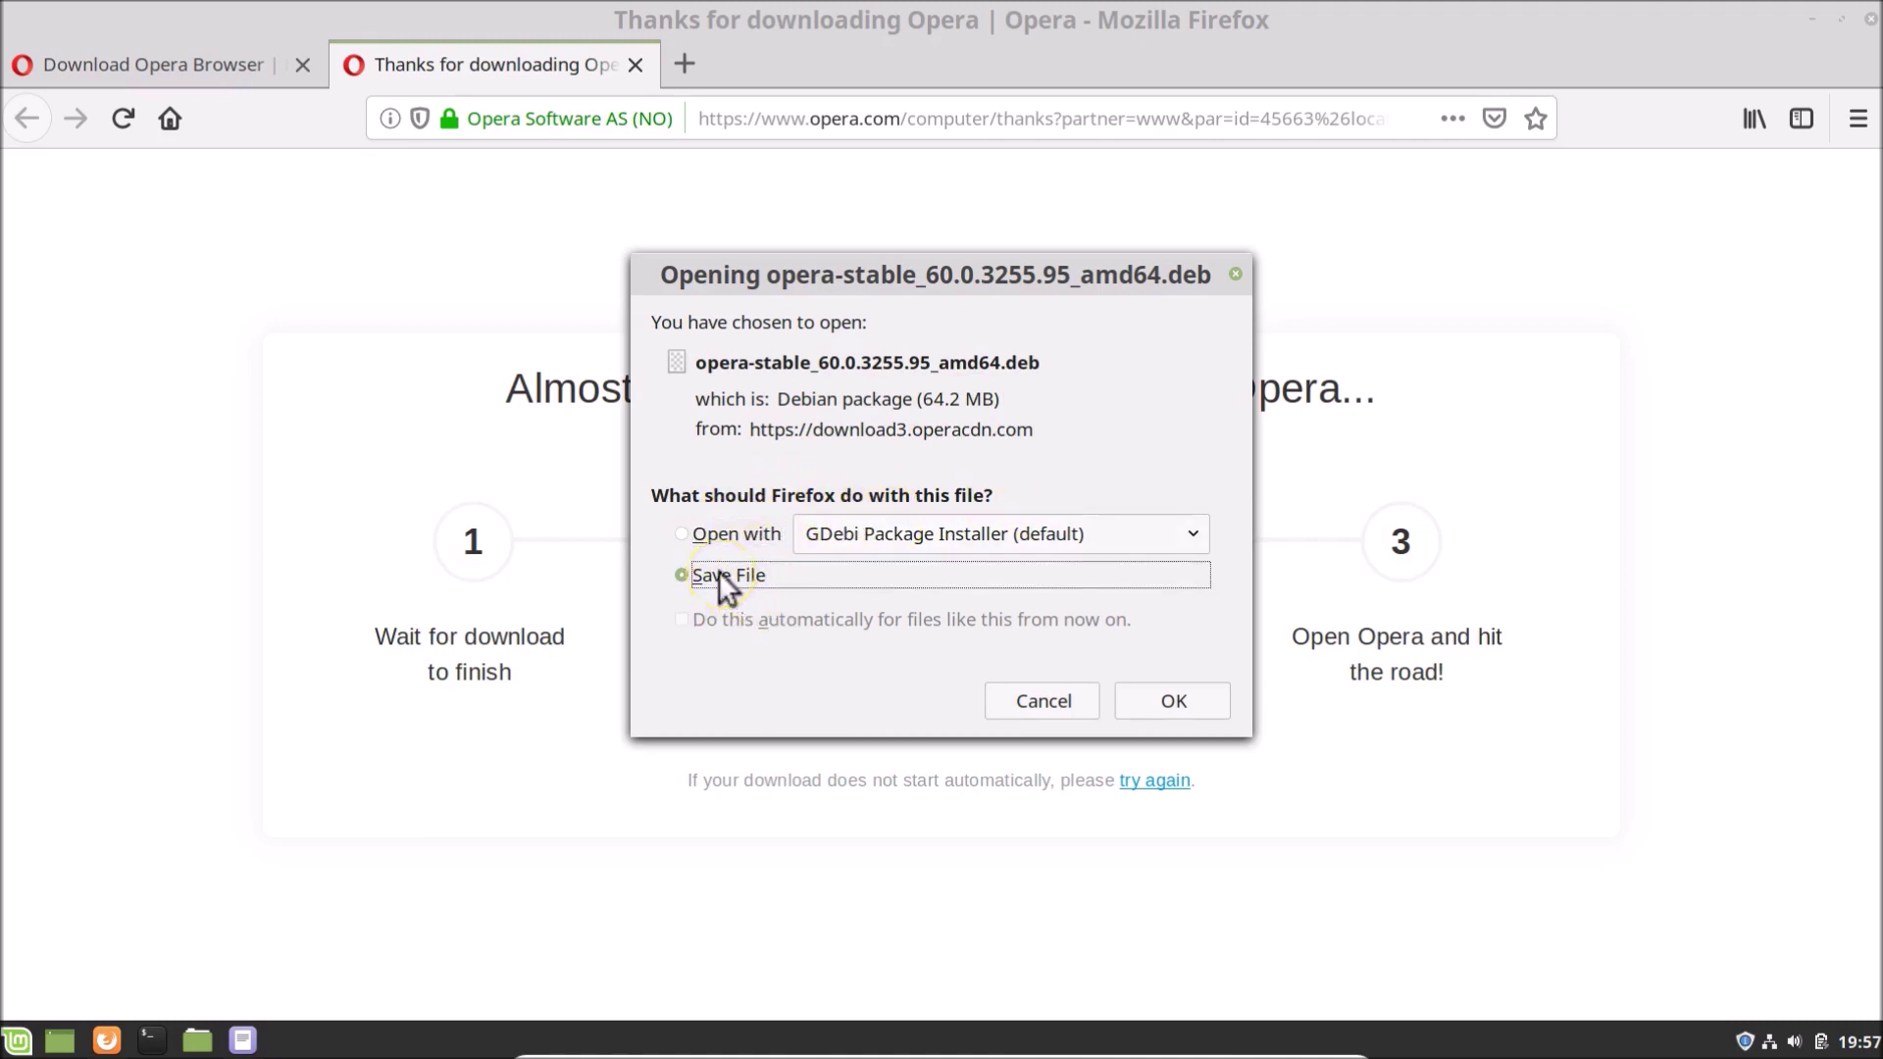
{"action": "left_click", "coordinate": [1172, 702]}
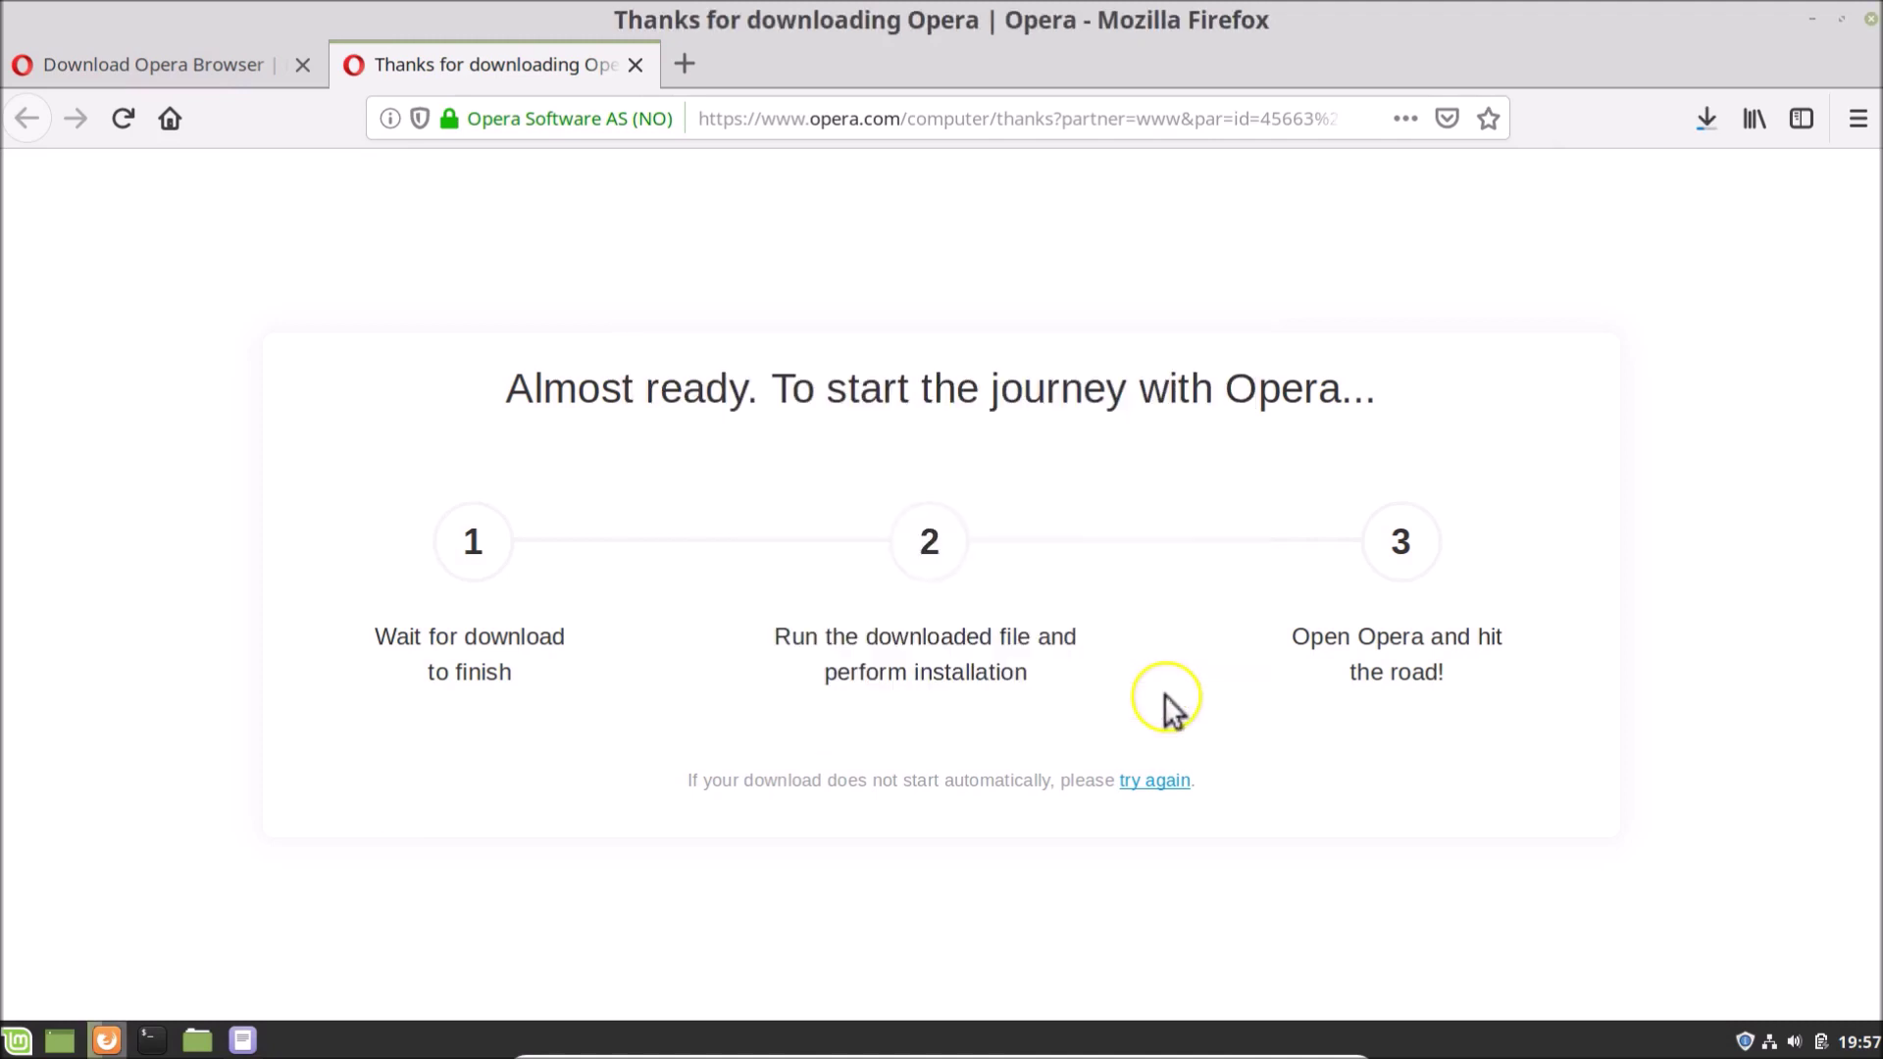
Open the folder containing the finished opera-stable_60.0.3255.95_amd64.deb download.
{"action": "left_click", "coordinate": [1706, 122]}
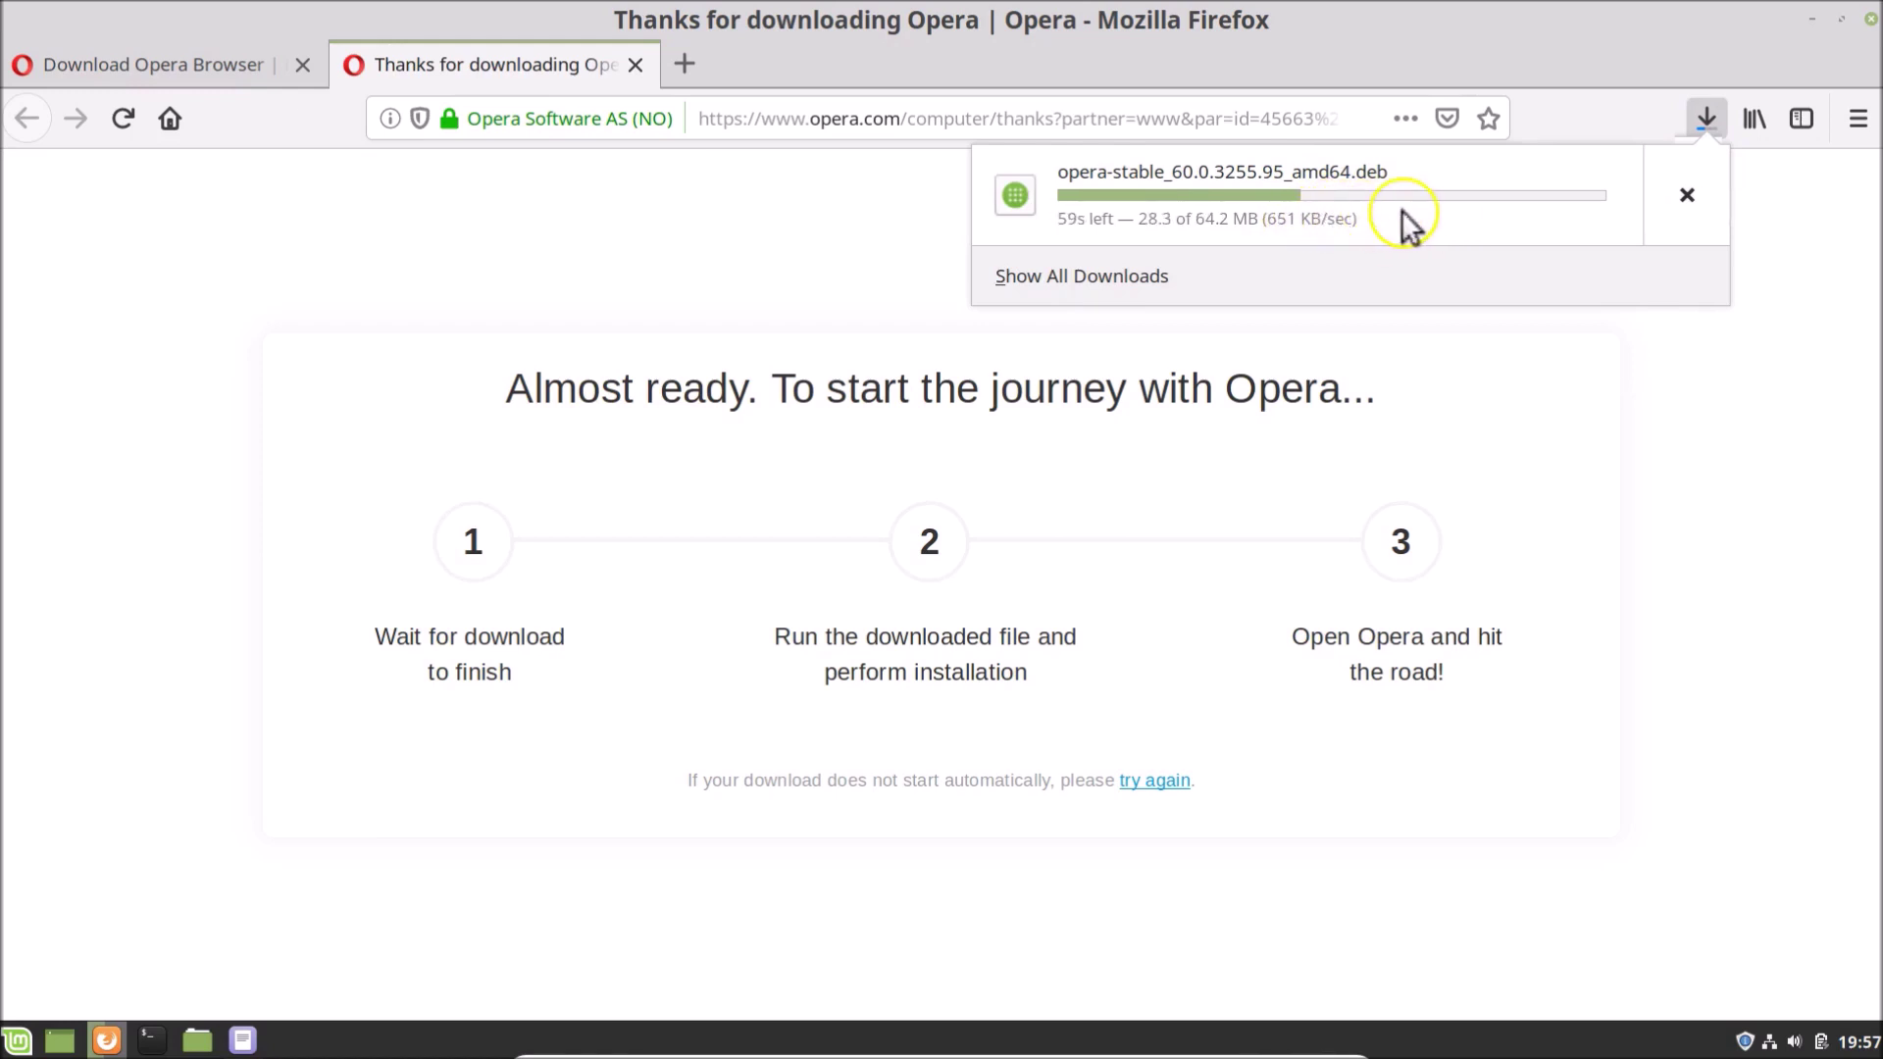
{"action": "left_click", "coordinate": [1520, 218]}
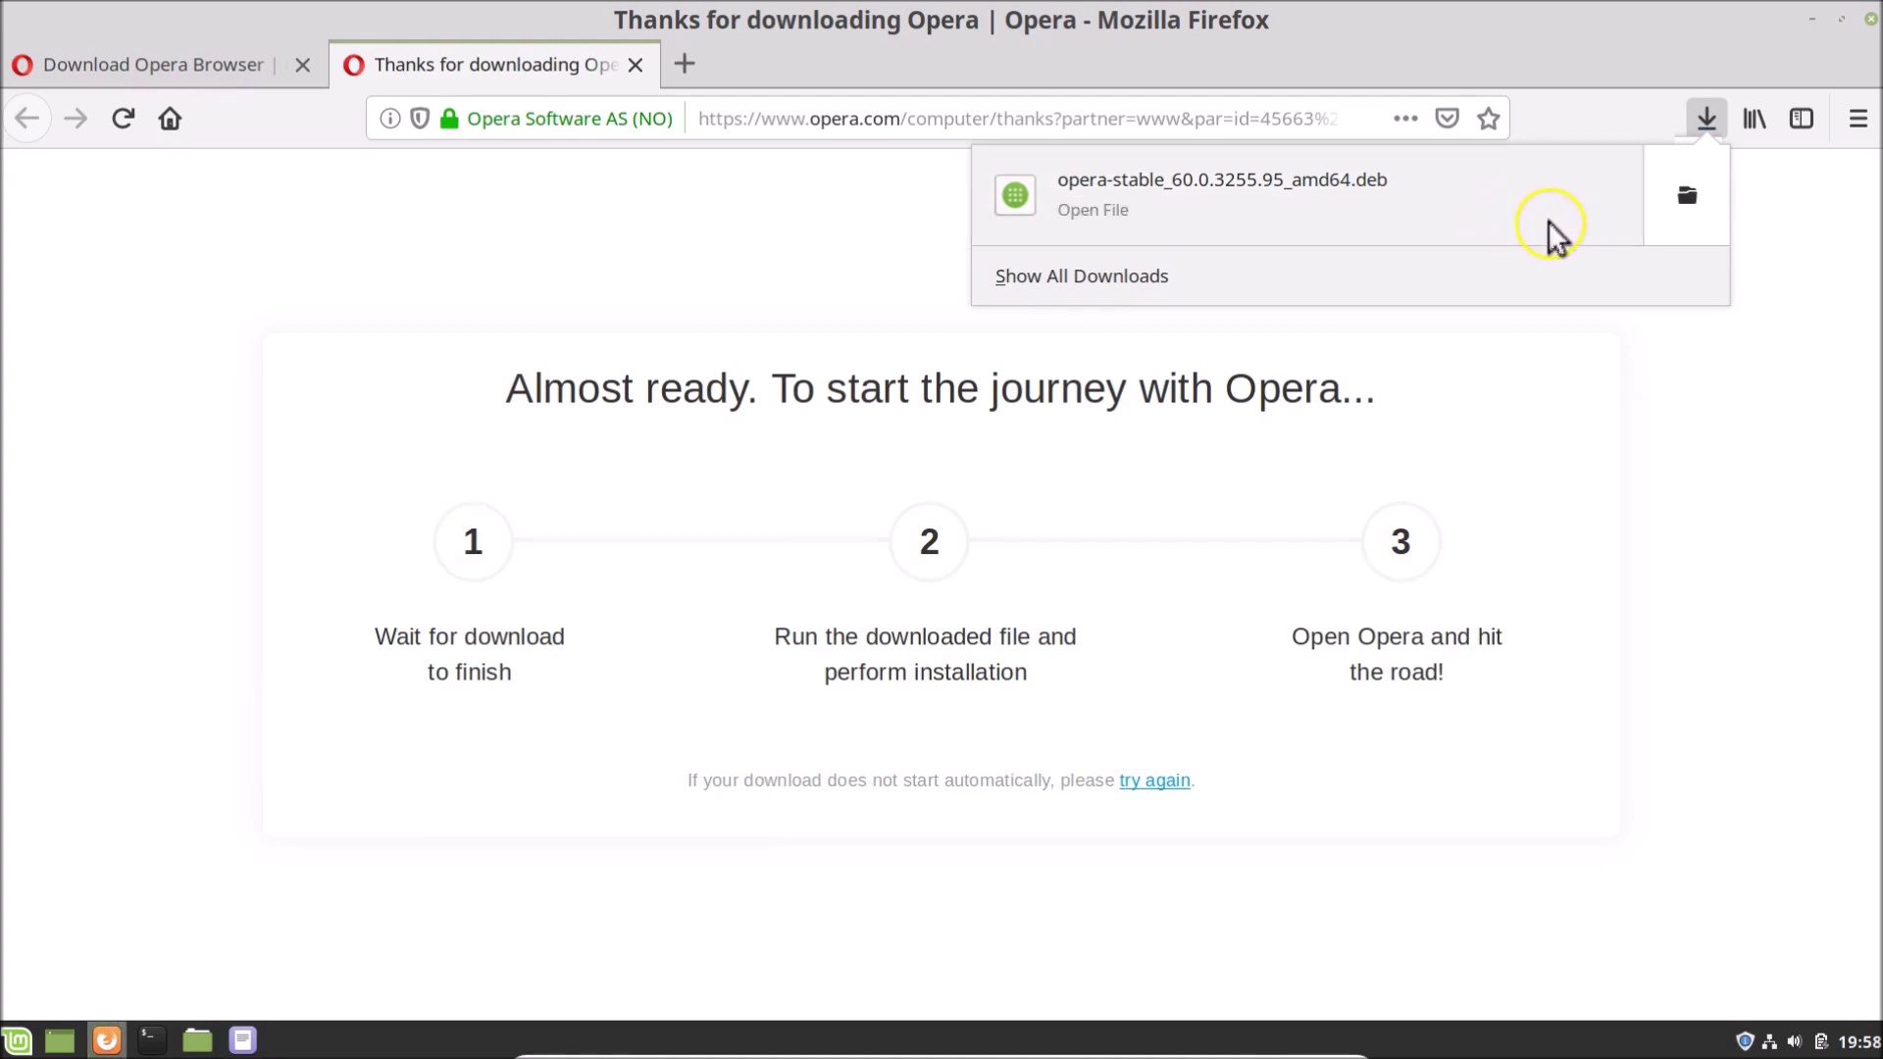
{"action": "right_click", "coordinate": [1549, 222]}
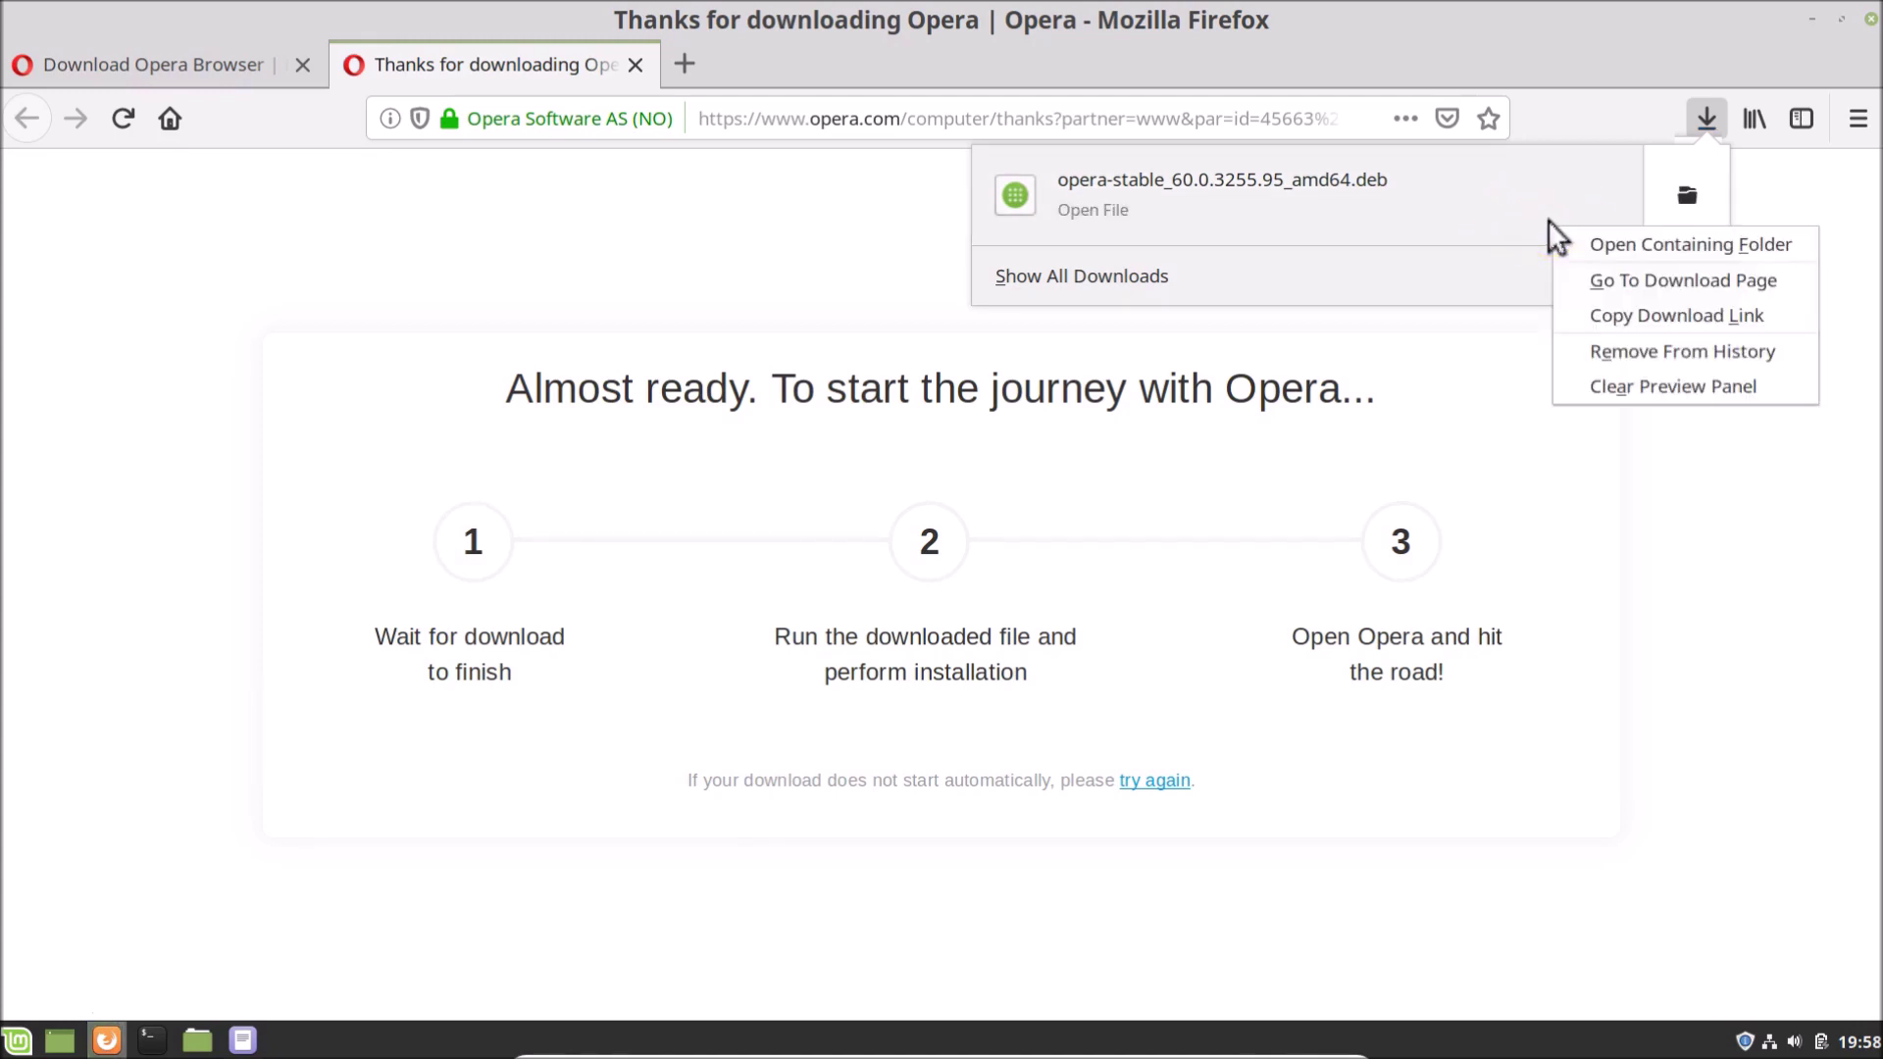
{"action": "left_click", "coordinate": [1700, 244]}
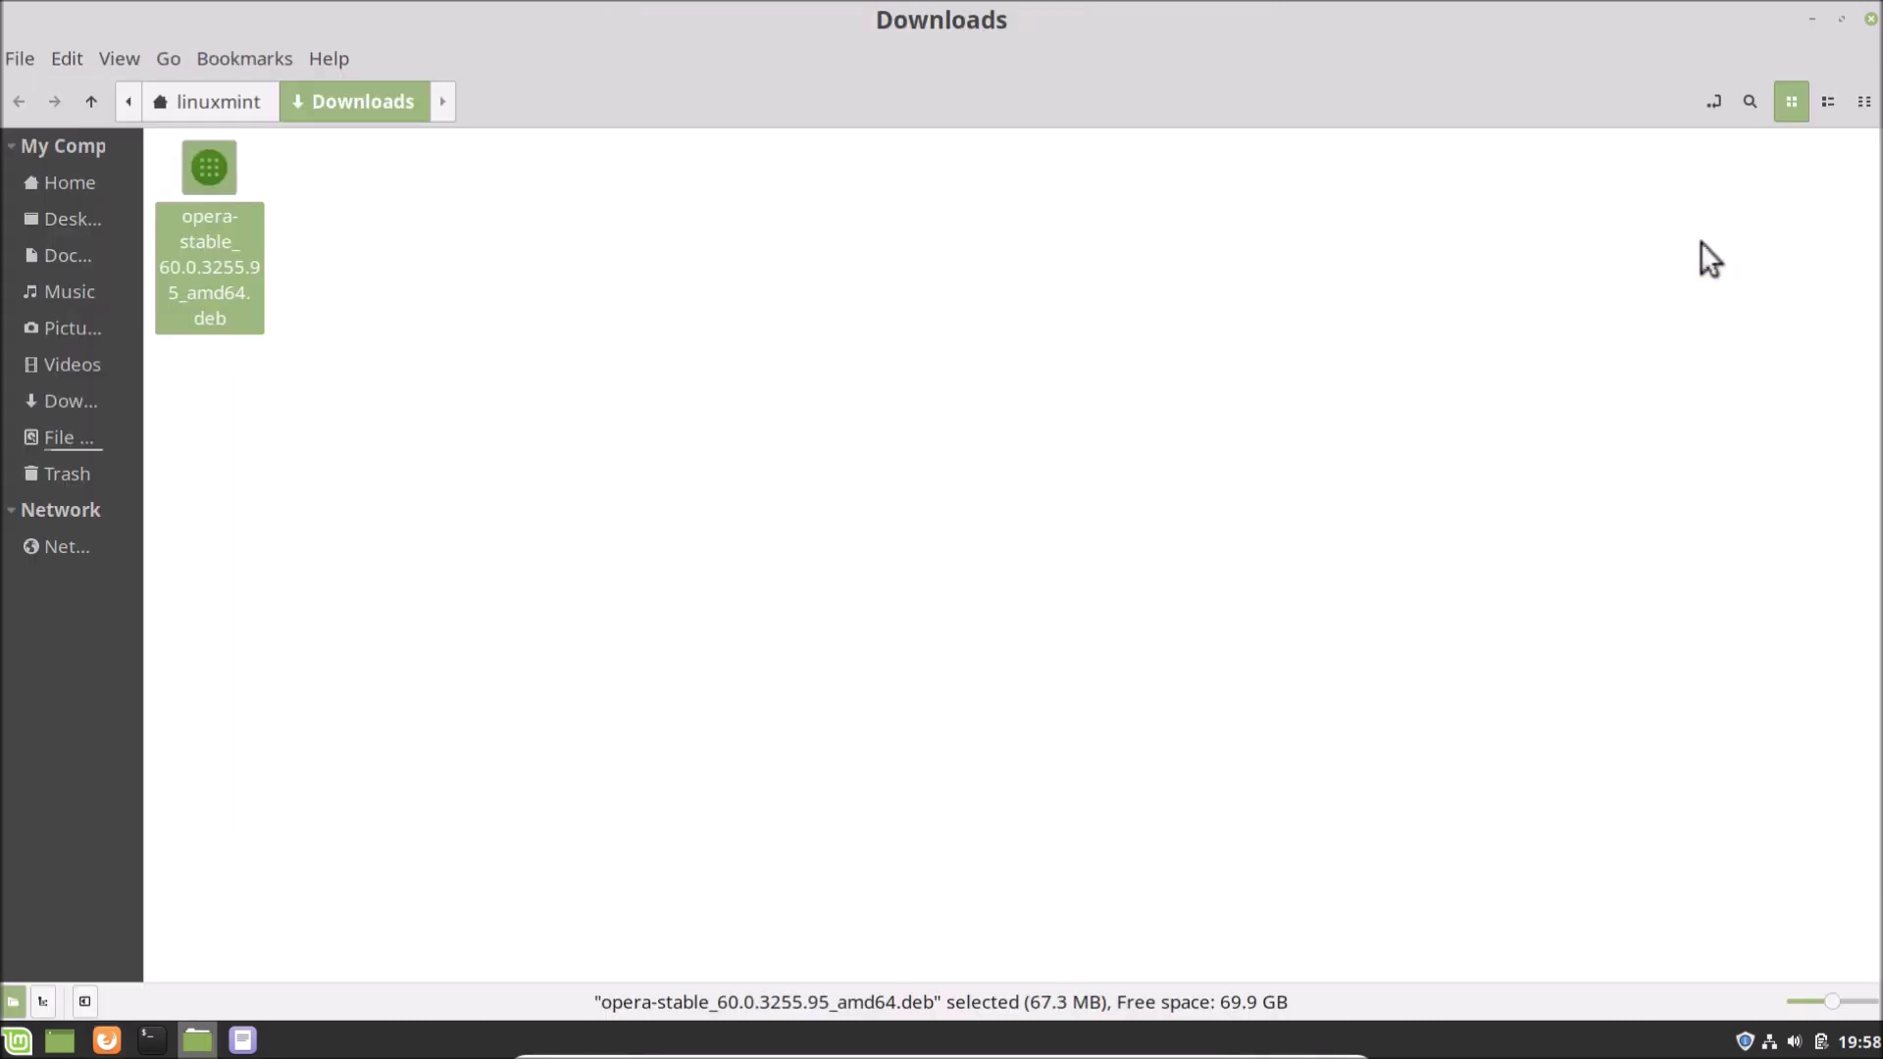
Open a terminal in the ~/Downloads folder from Nemo and list its files.
{"action": "left_click", "coordinate": [826, 286]}
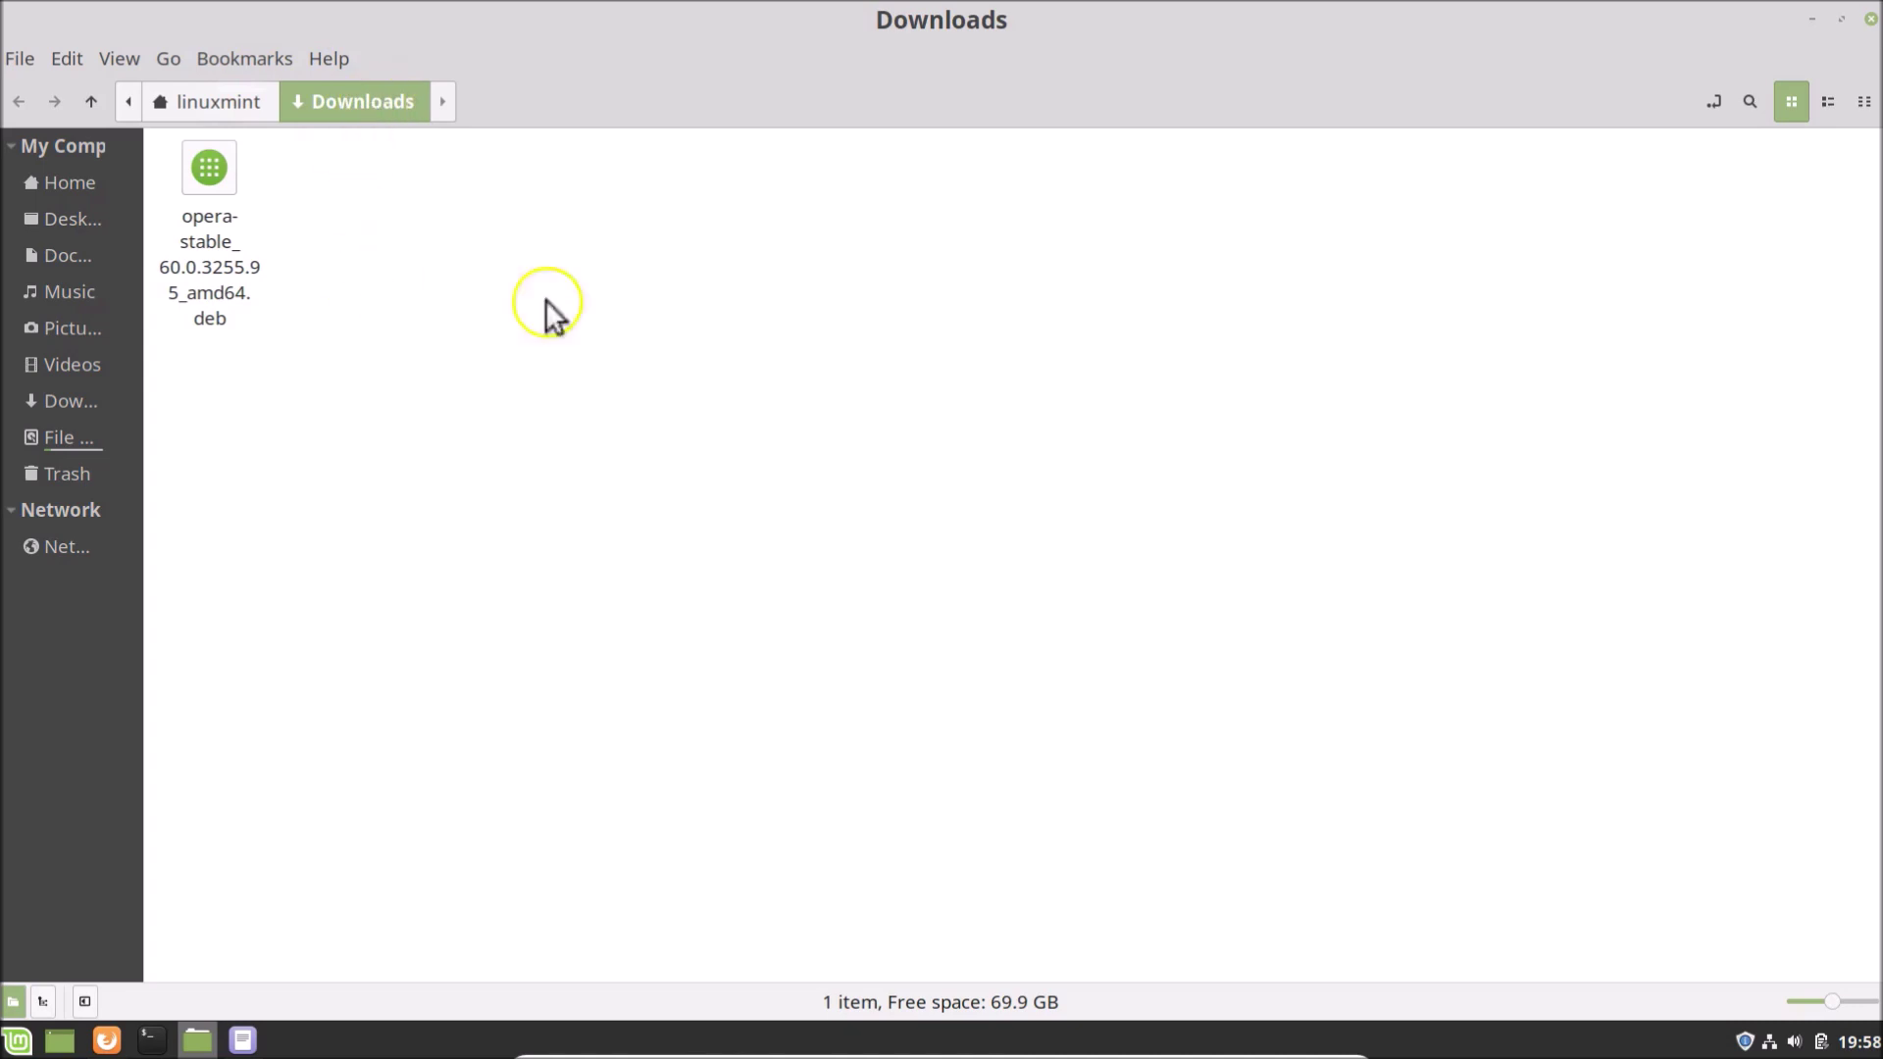
{"action": "right_click", "coordinate": [706, 371]}
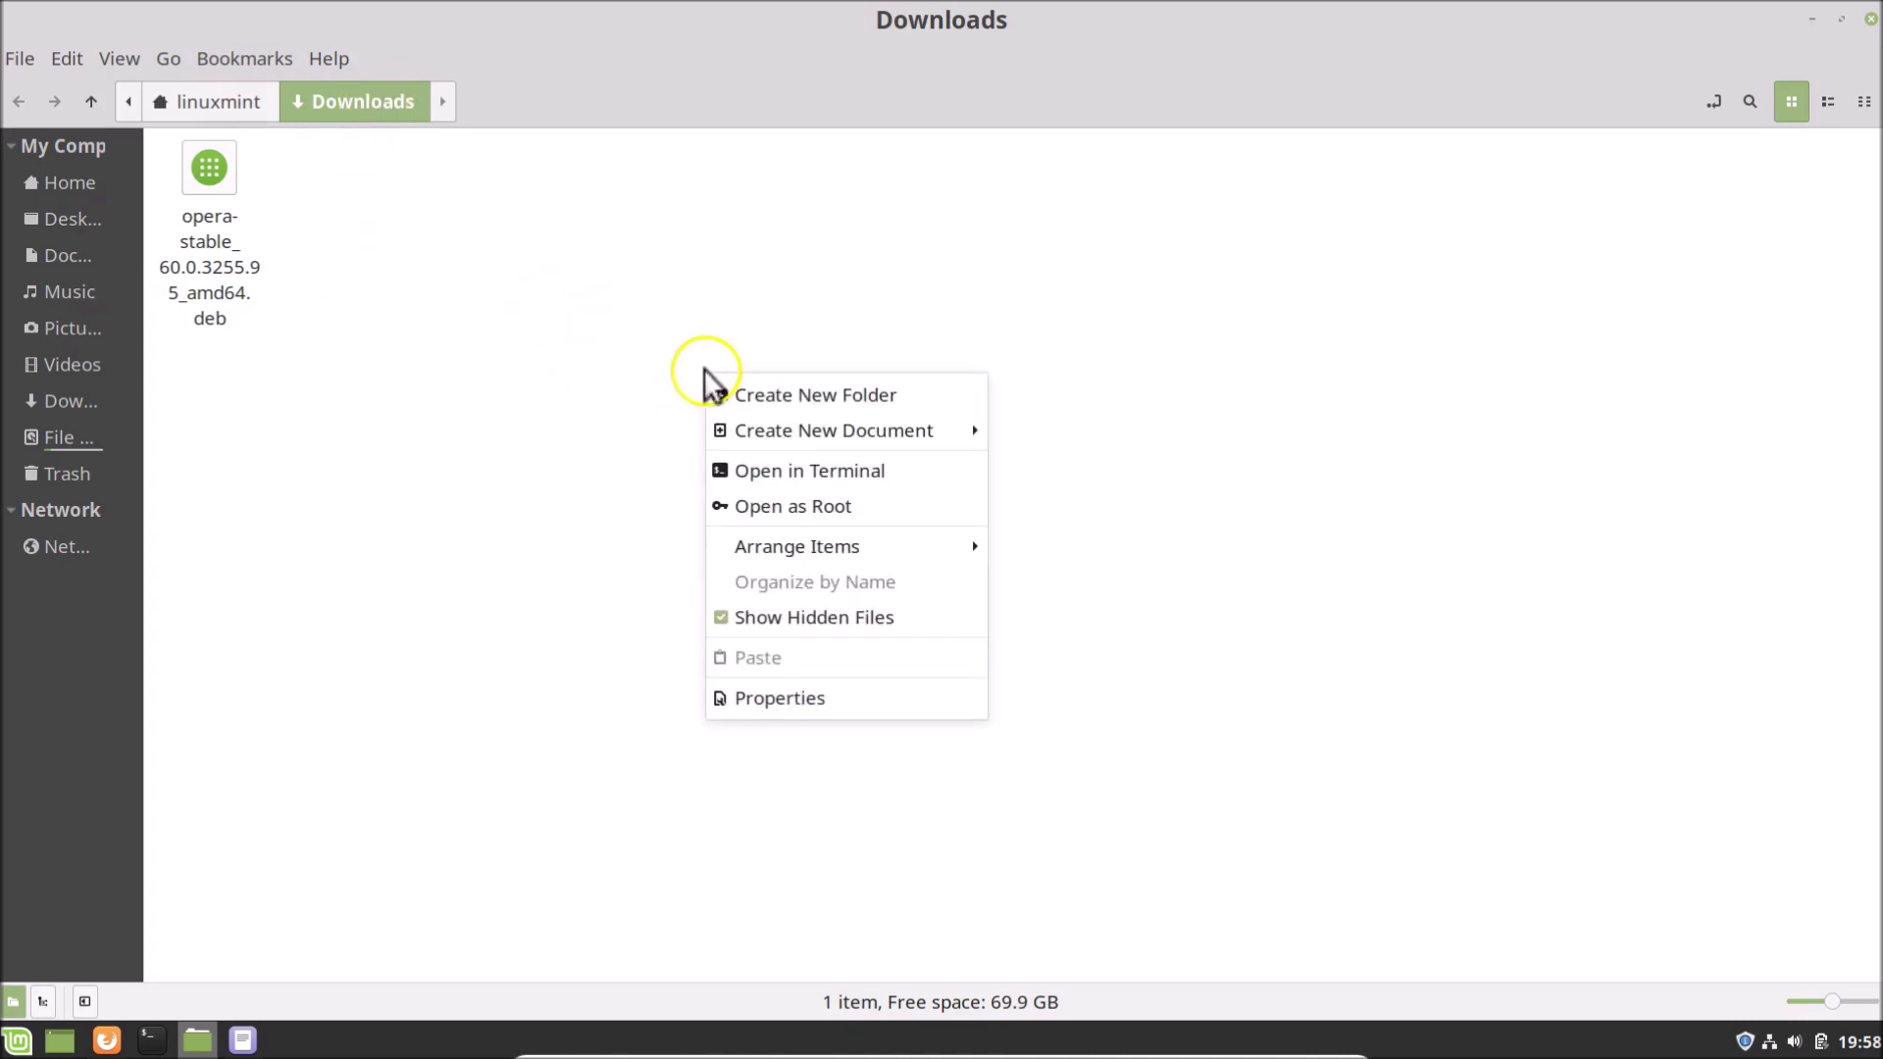
{"action": "left_click", "coordinate": [850, 475]}
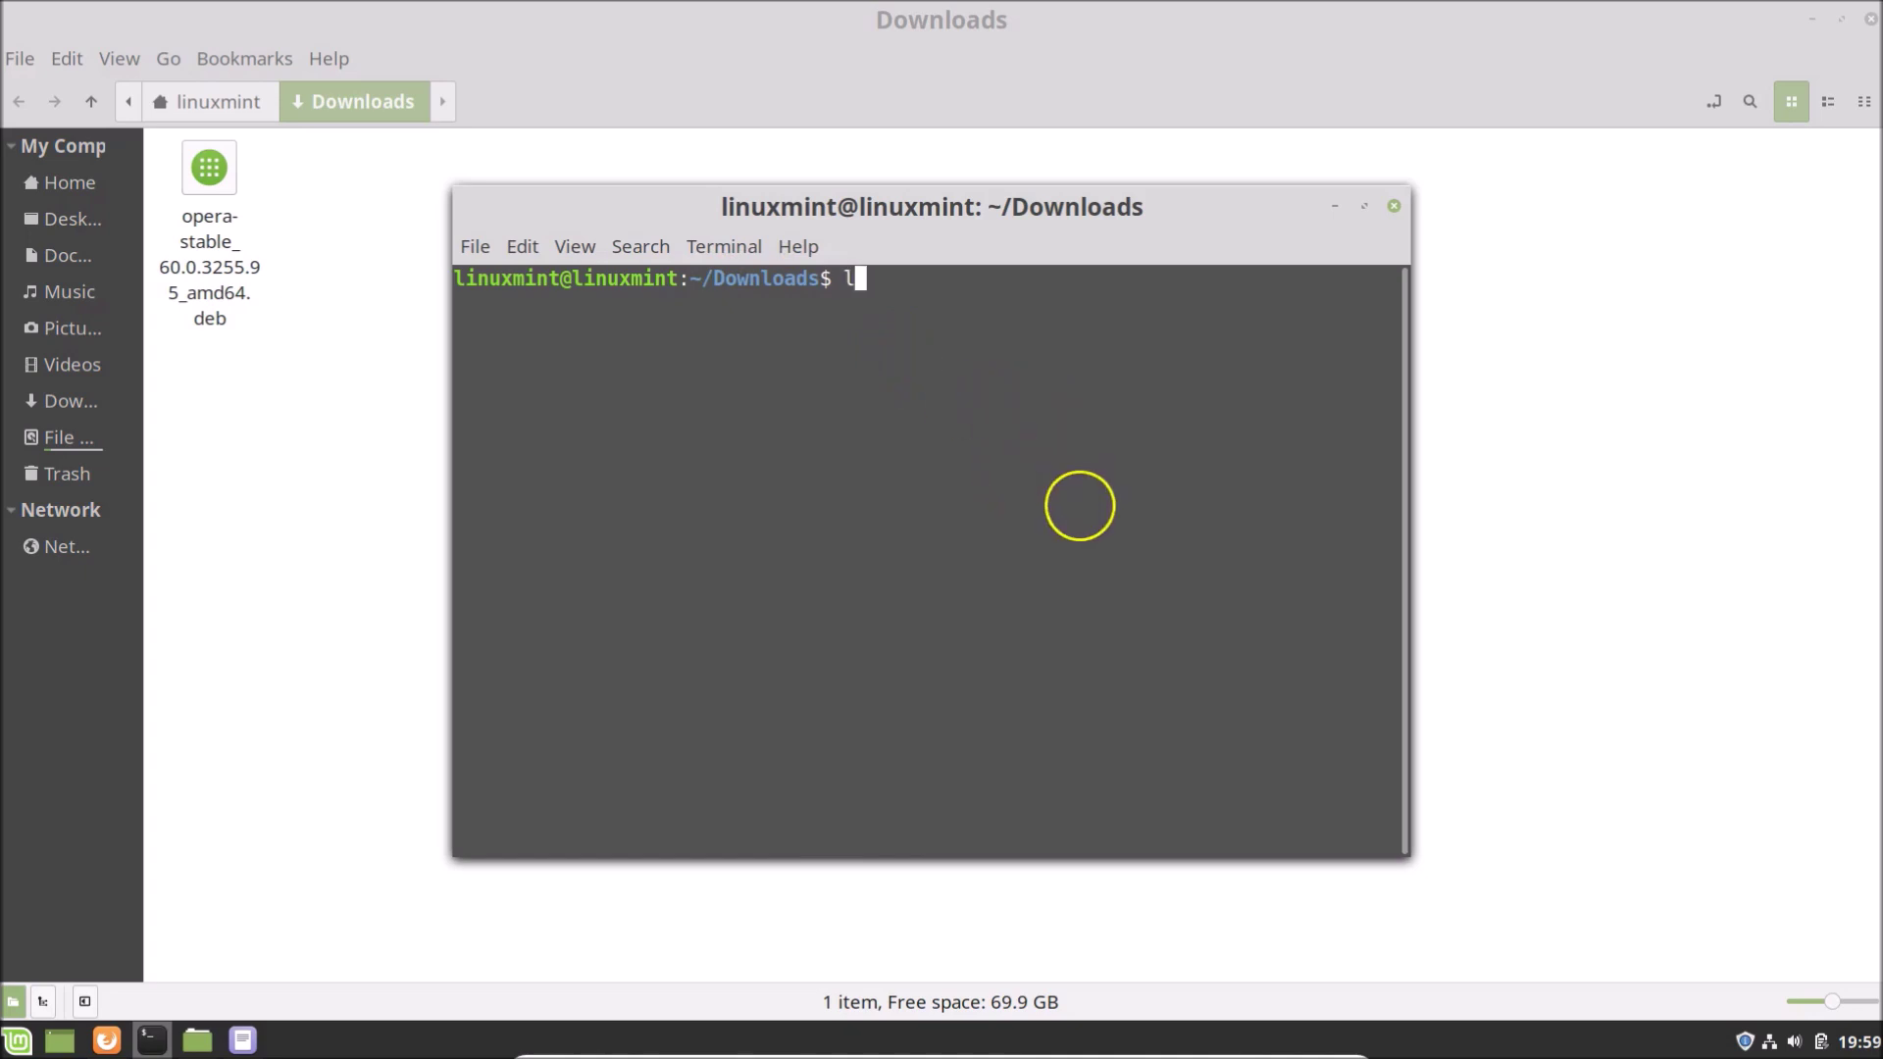
{"action": "key", "text": "Return"}
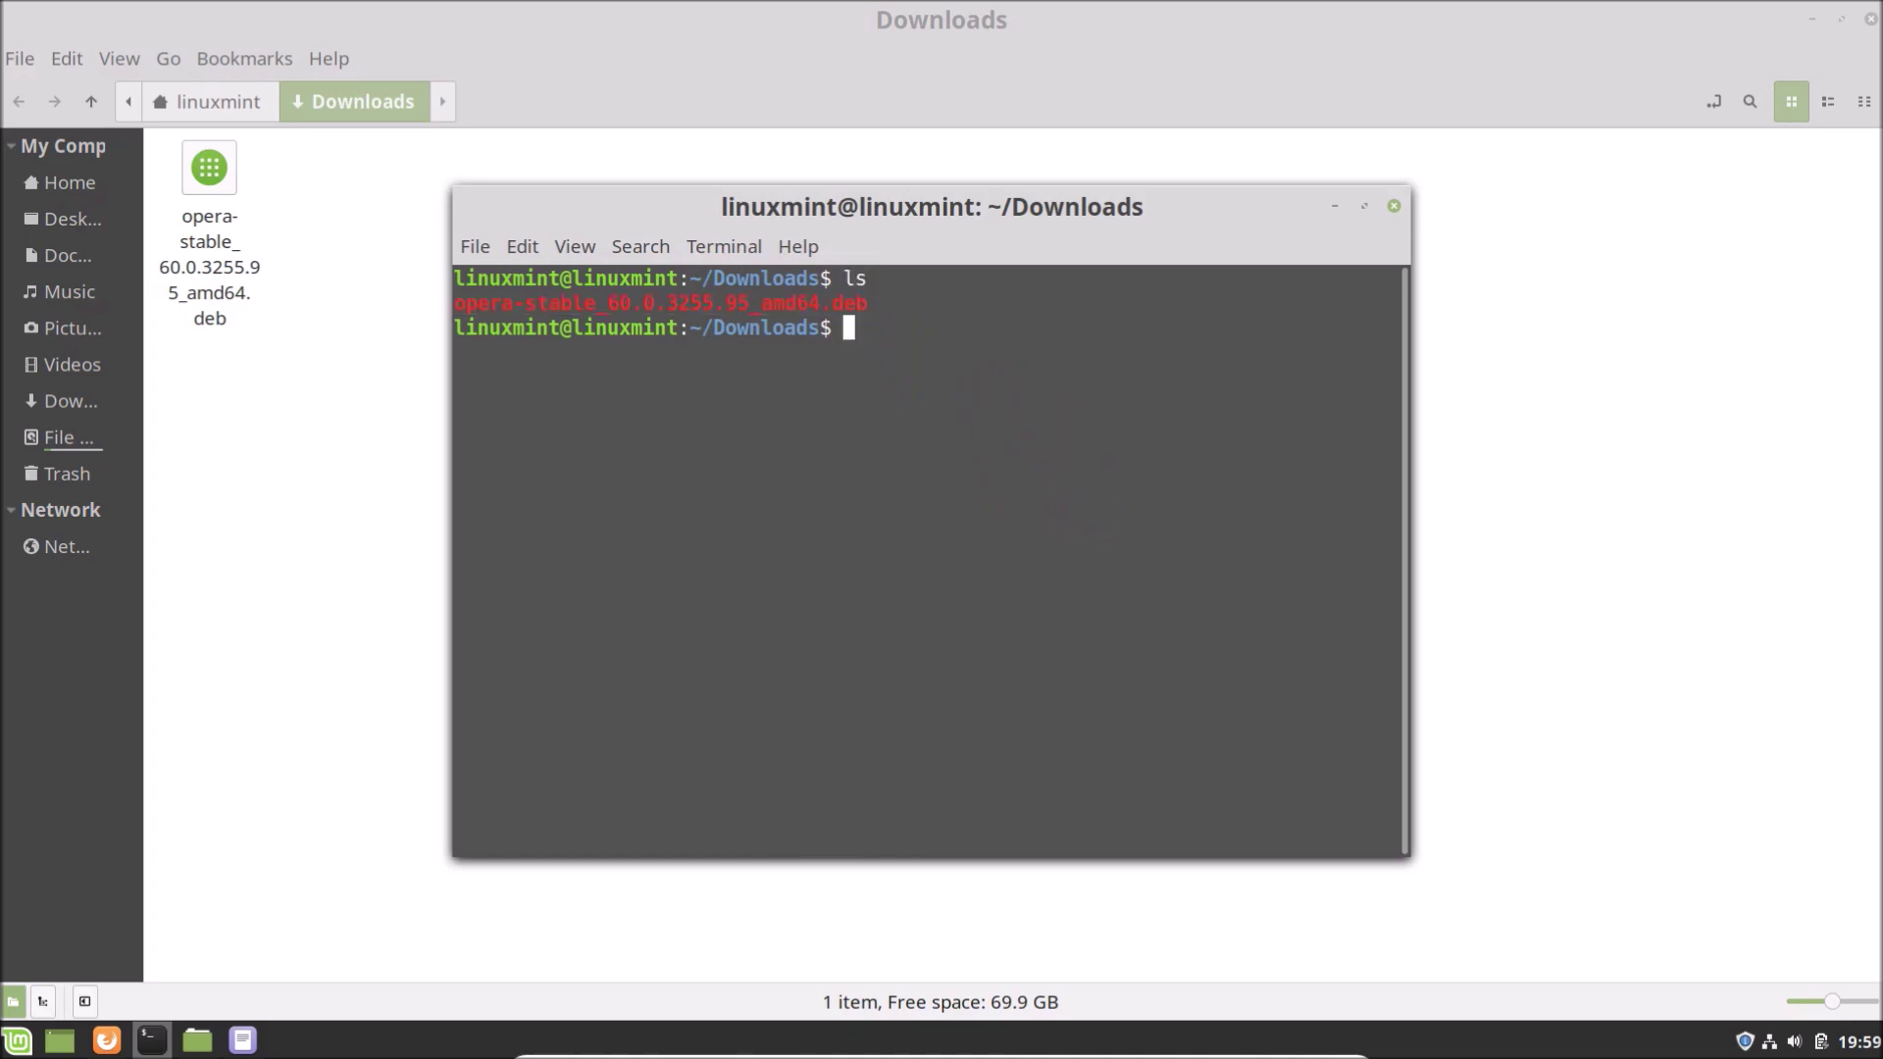
Install opera-stable_60.0.3255.95_amd64.deb with sudo dpkg -i, entering the administrator password.
{"action": "left_click_drag", "start_coordinate": [833, 303], "coordinate": [470, 295]}
{"action": "left_click", "coordinate": [704, 321]}
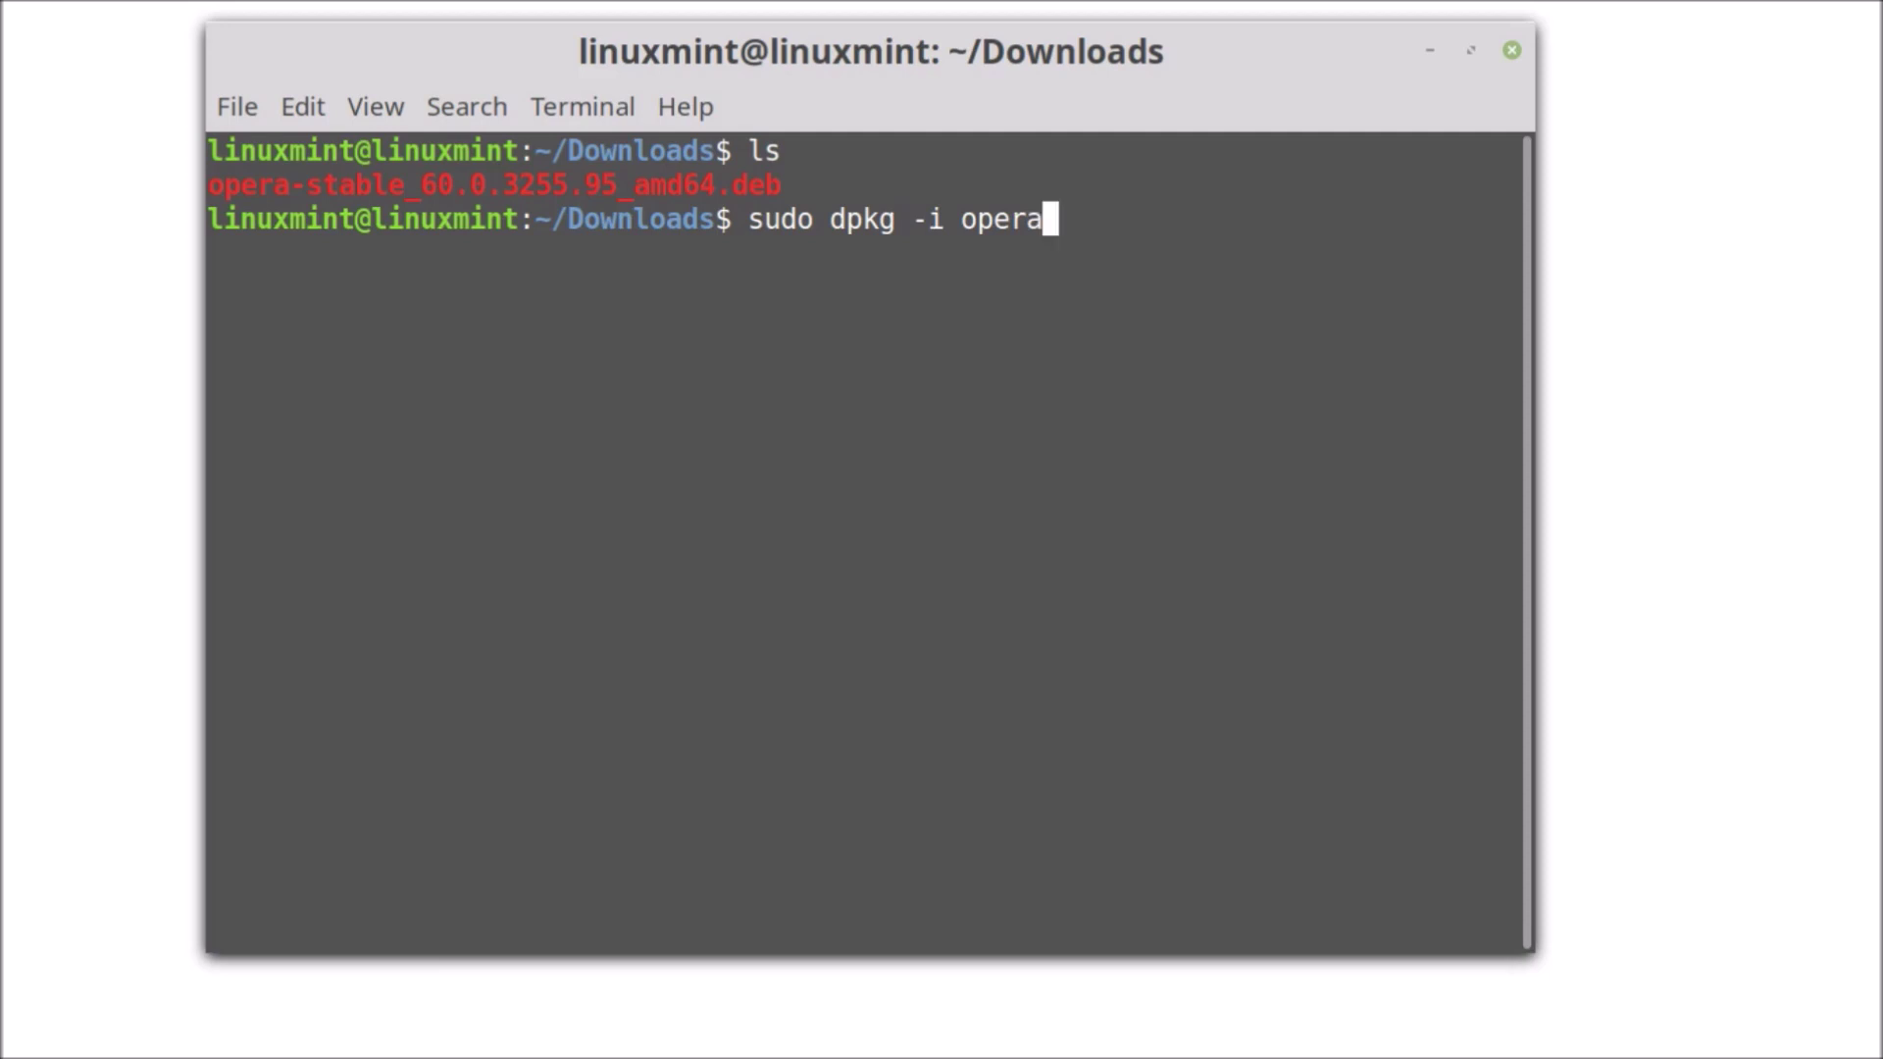
{"action": "key", "text": "Tab"}
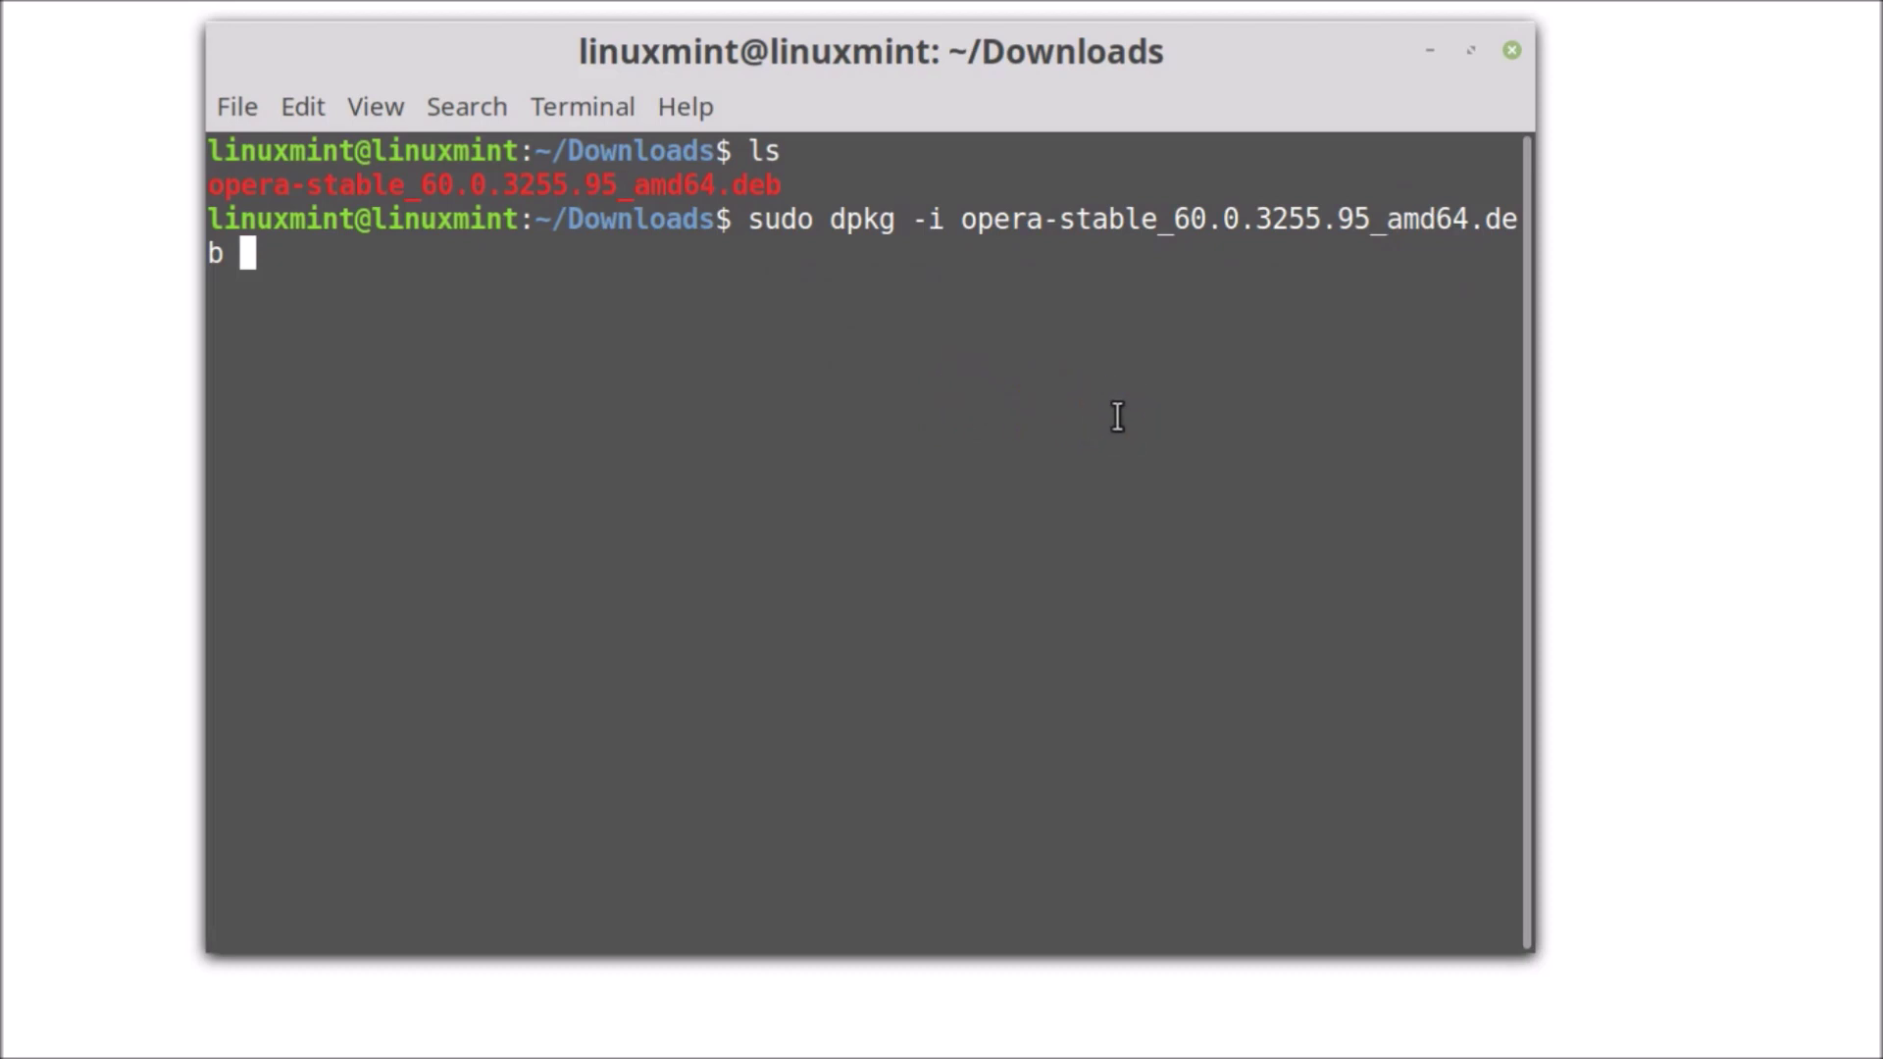
{"action": "key", "text": "Return"}
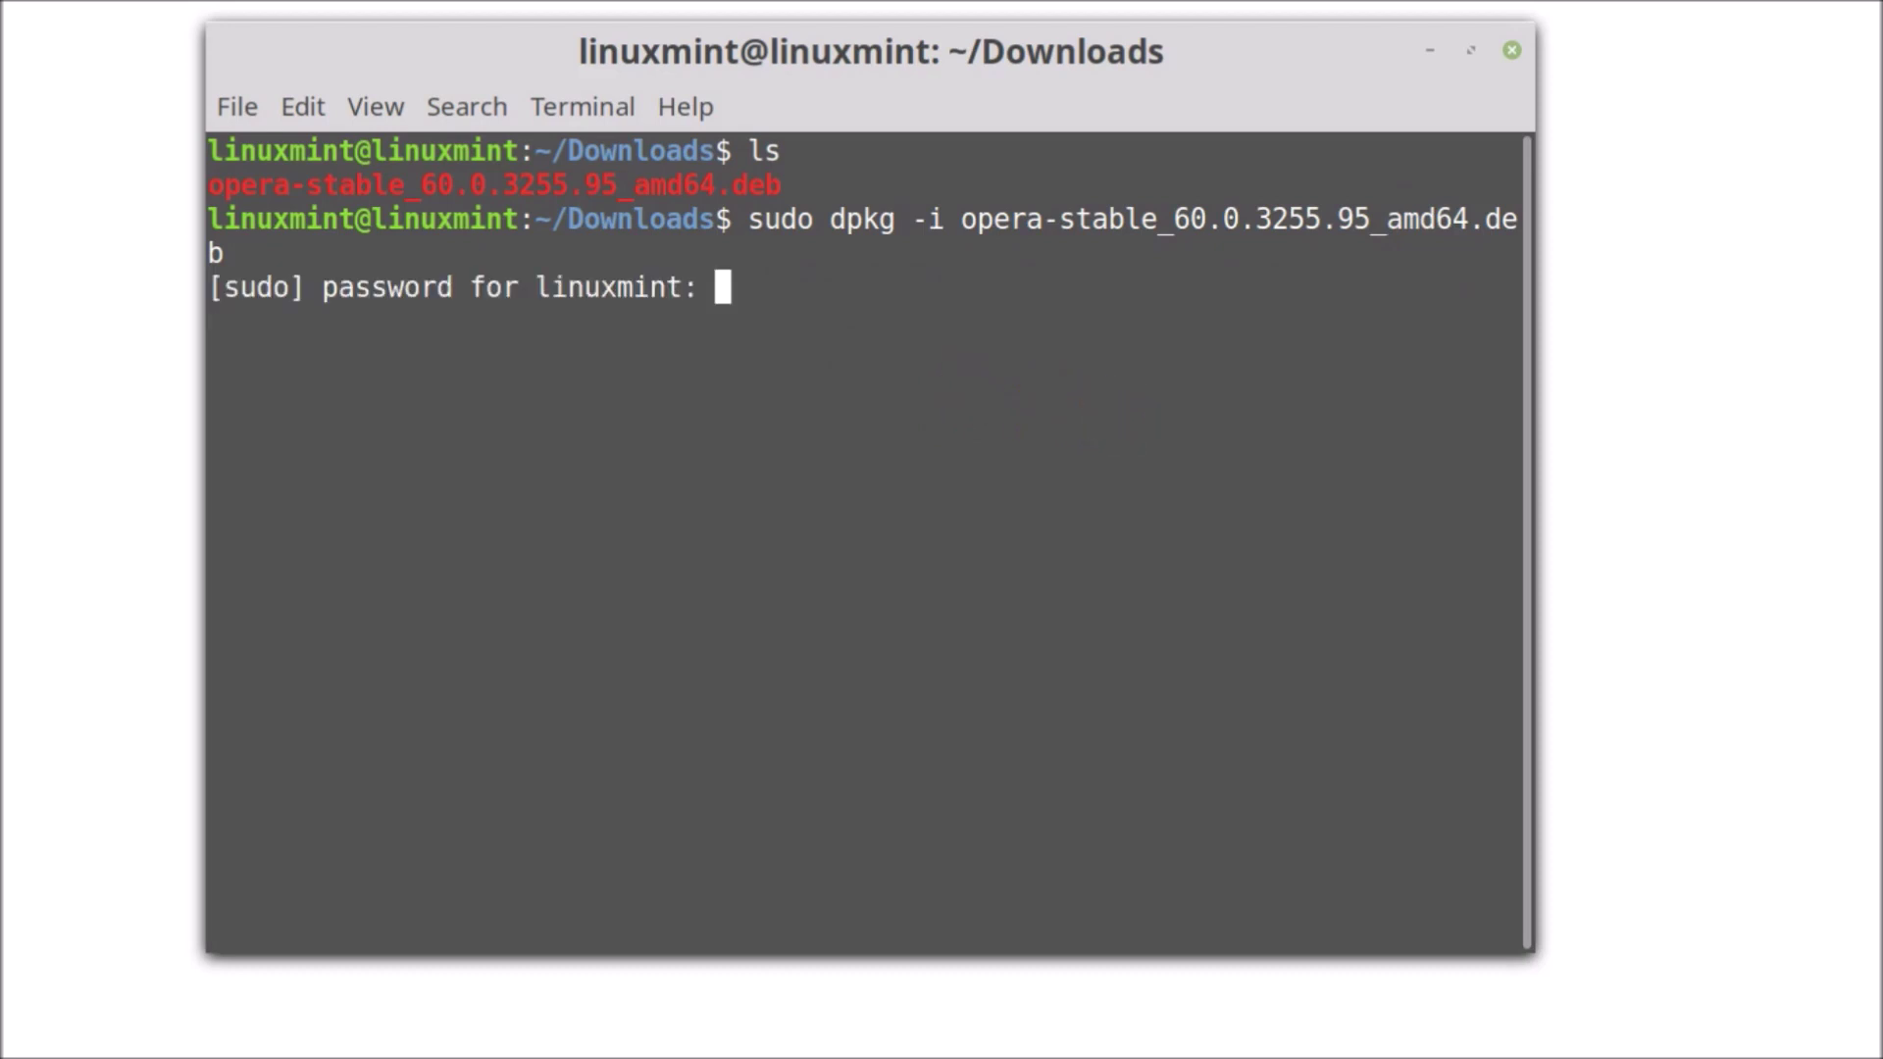
{"action": "type", "text": "********"}
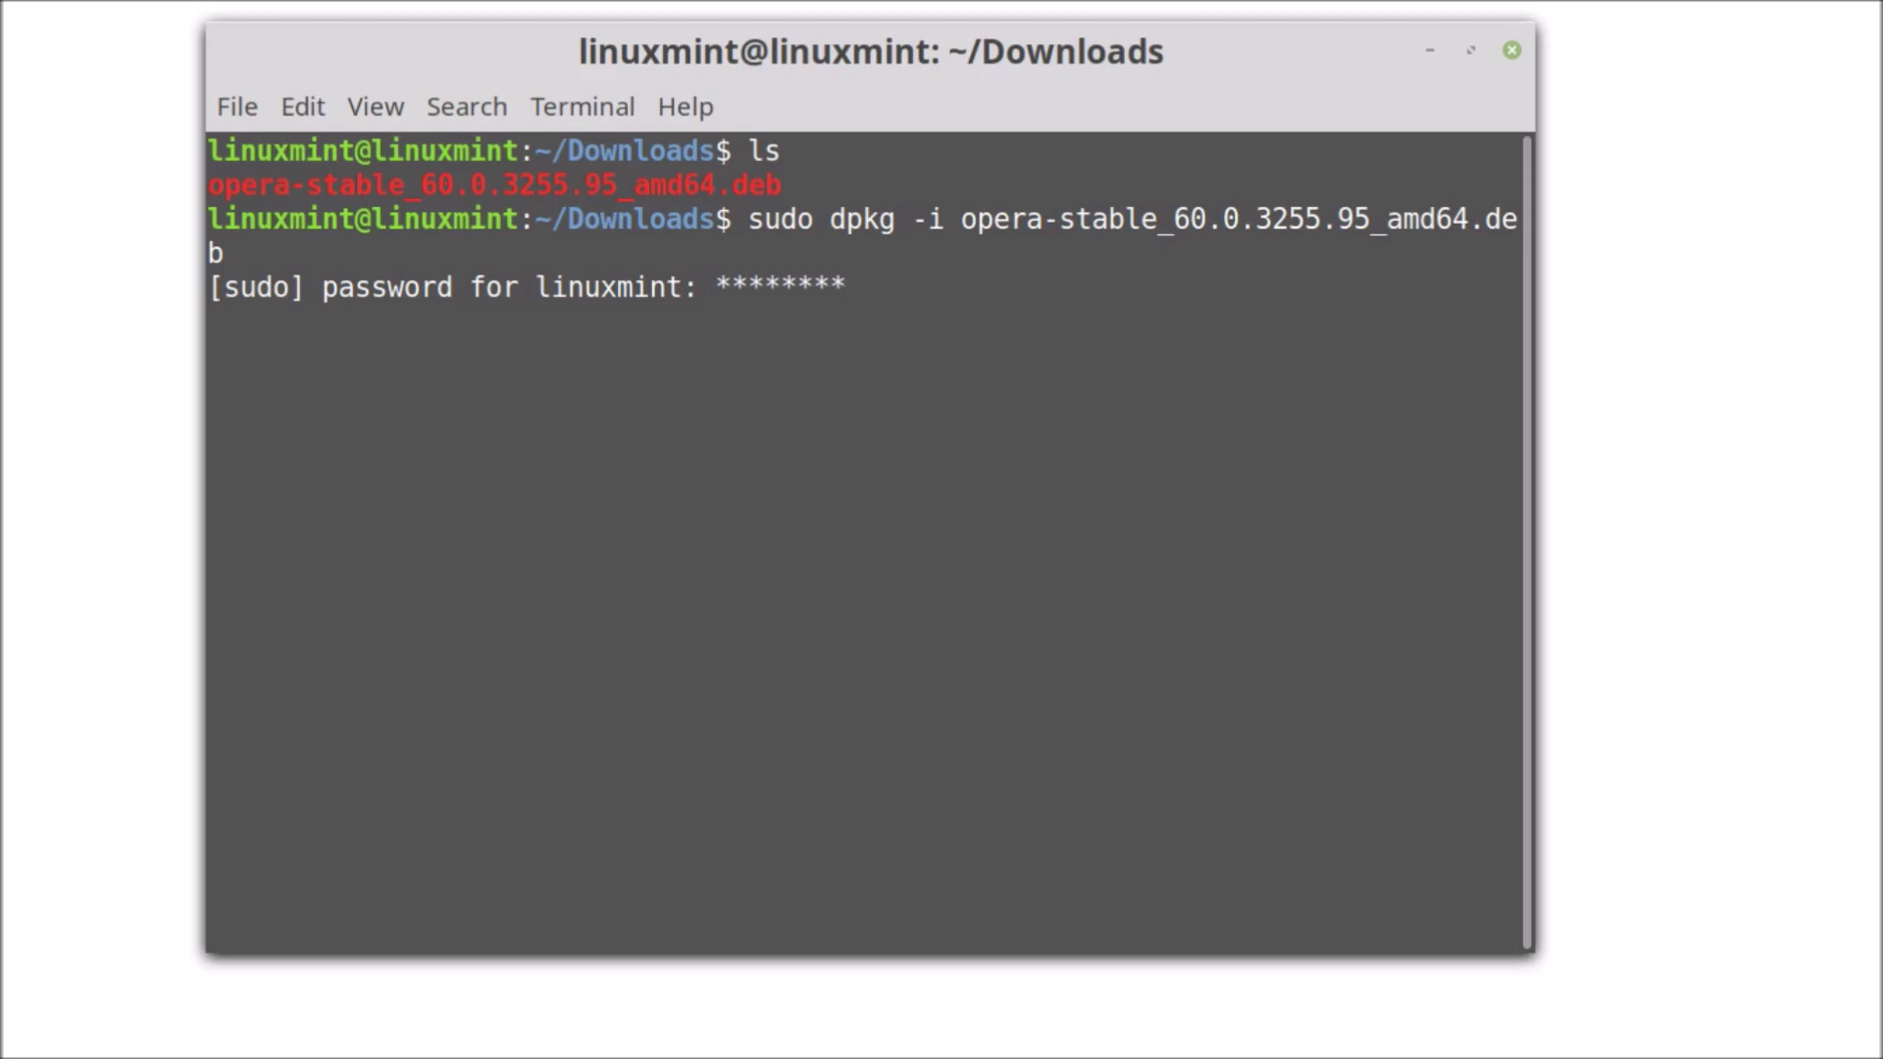
{"action": "key", "text": "Return"}
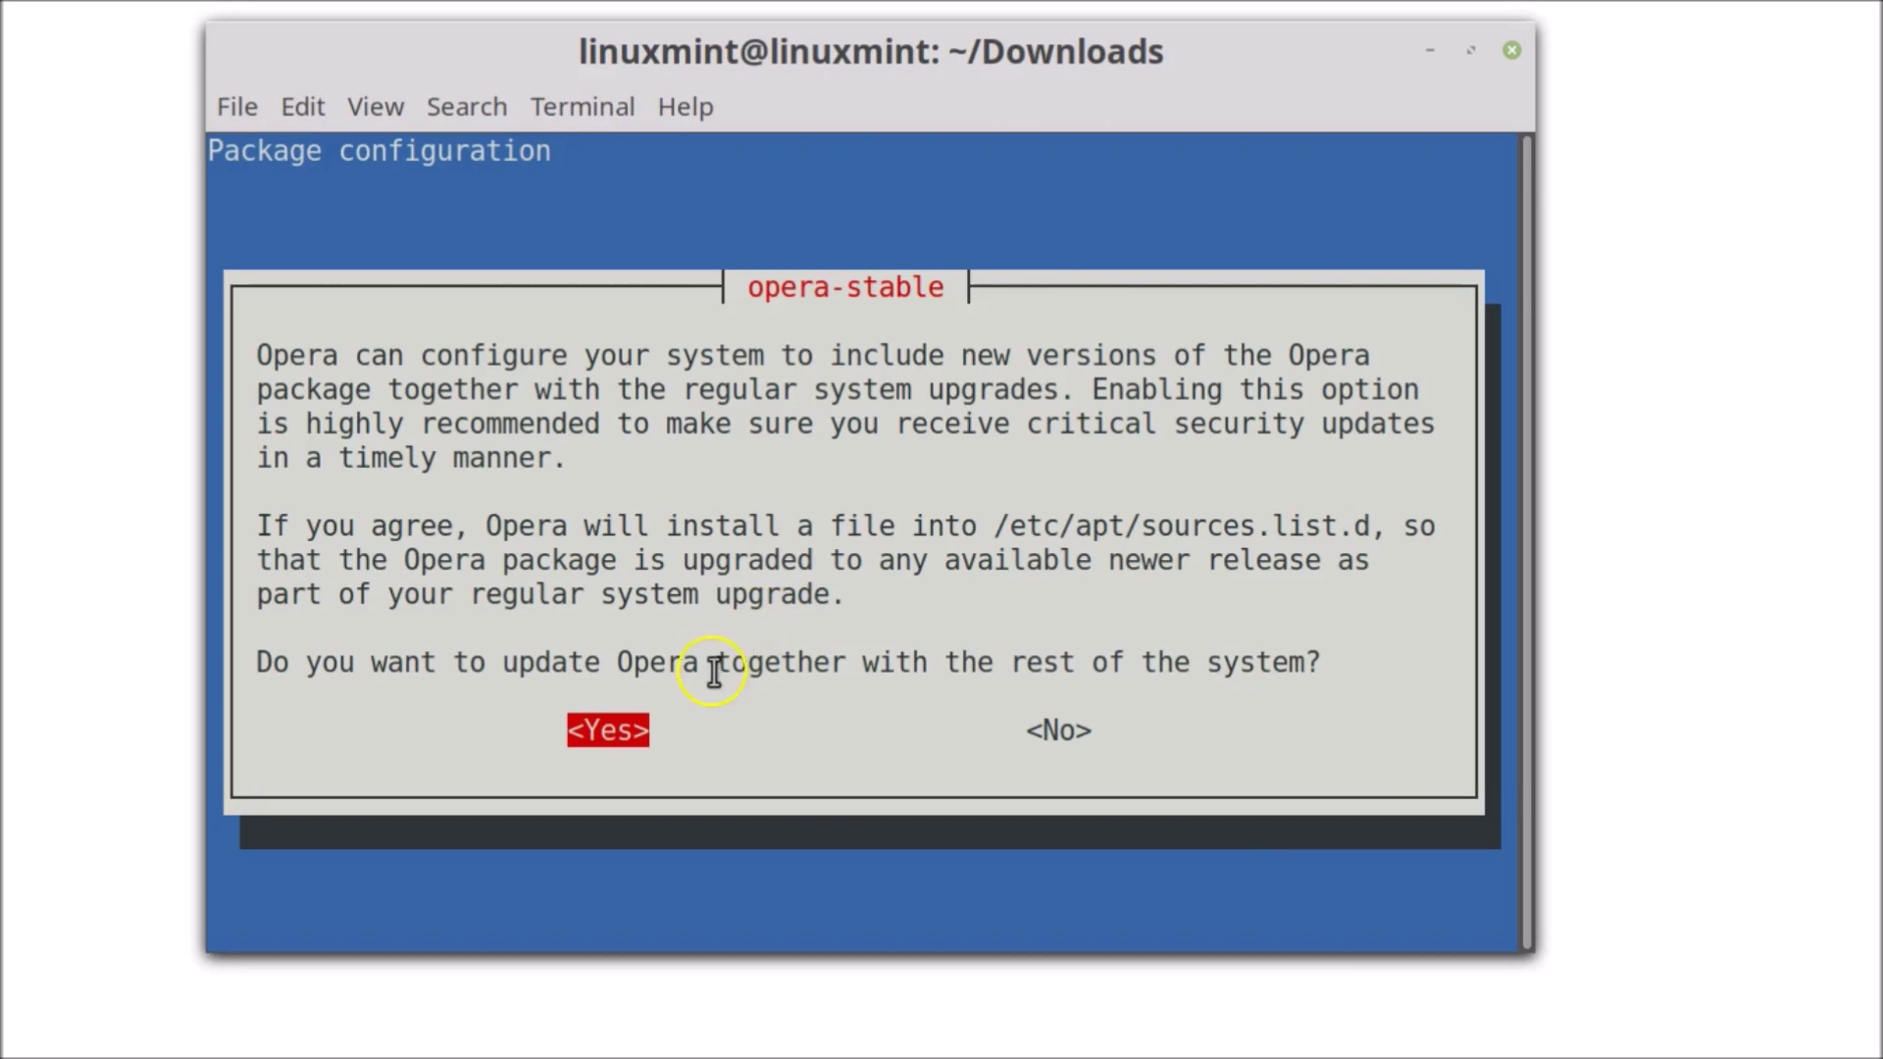
Answer Yes to updating Opera with system upgrades, then clear the terminal.
{"action": "key", "text": "Right"}
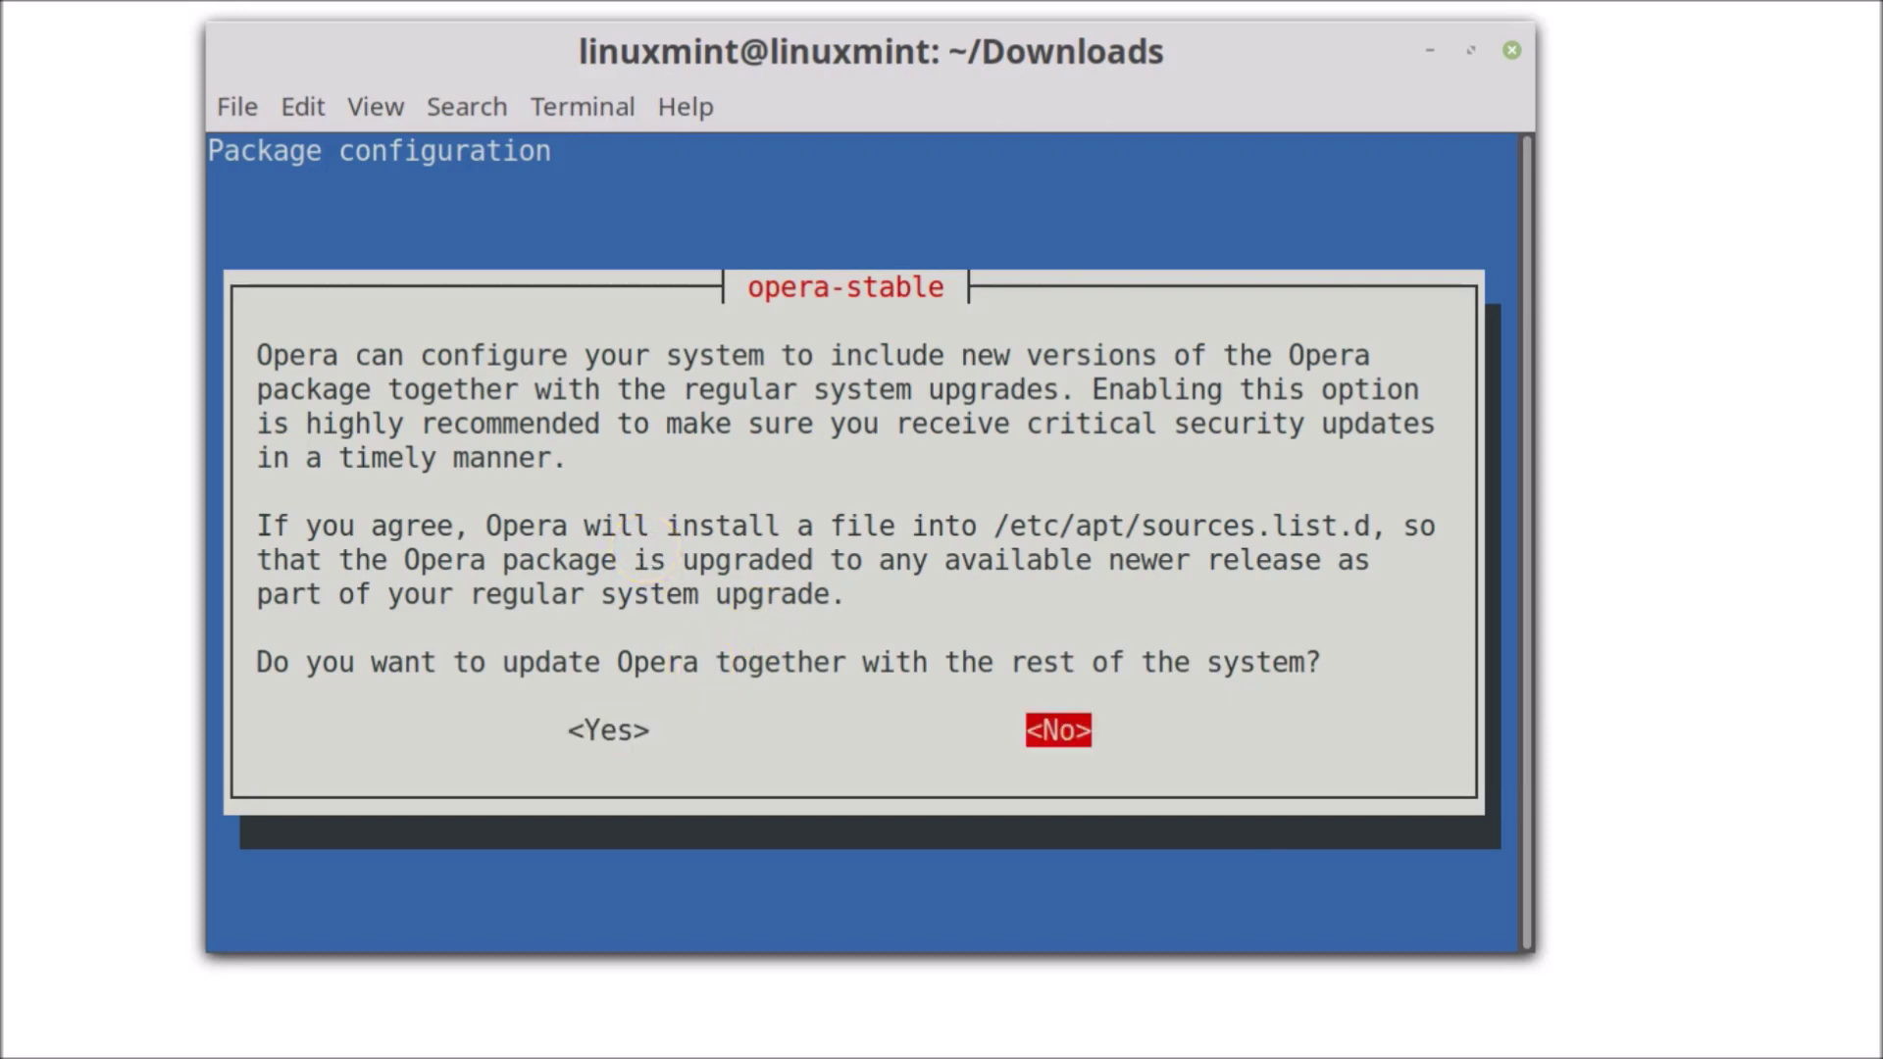
{"action": "key", "text": "Left"}
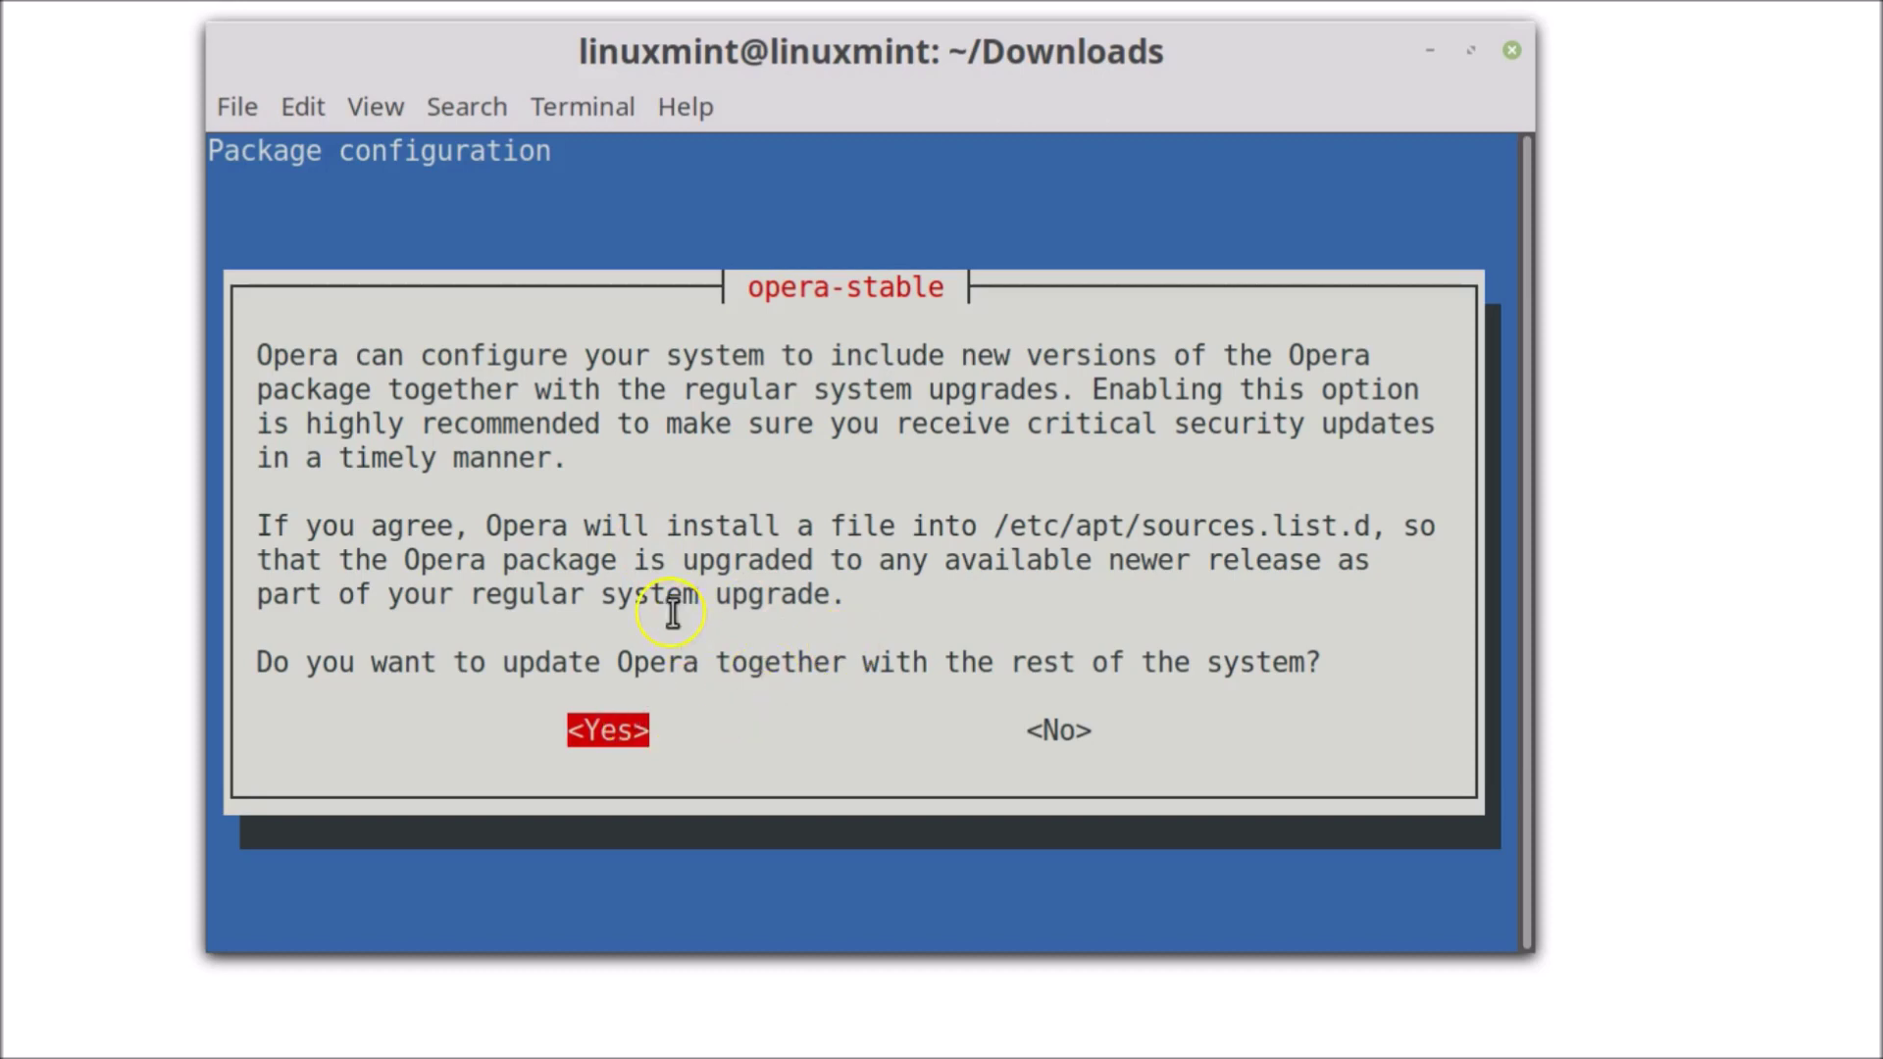
{"action": "key", "text": "Return"}
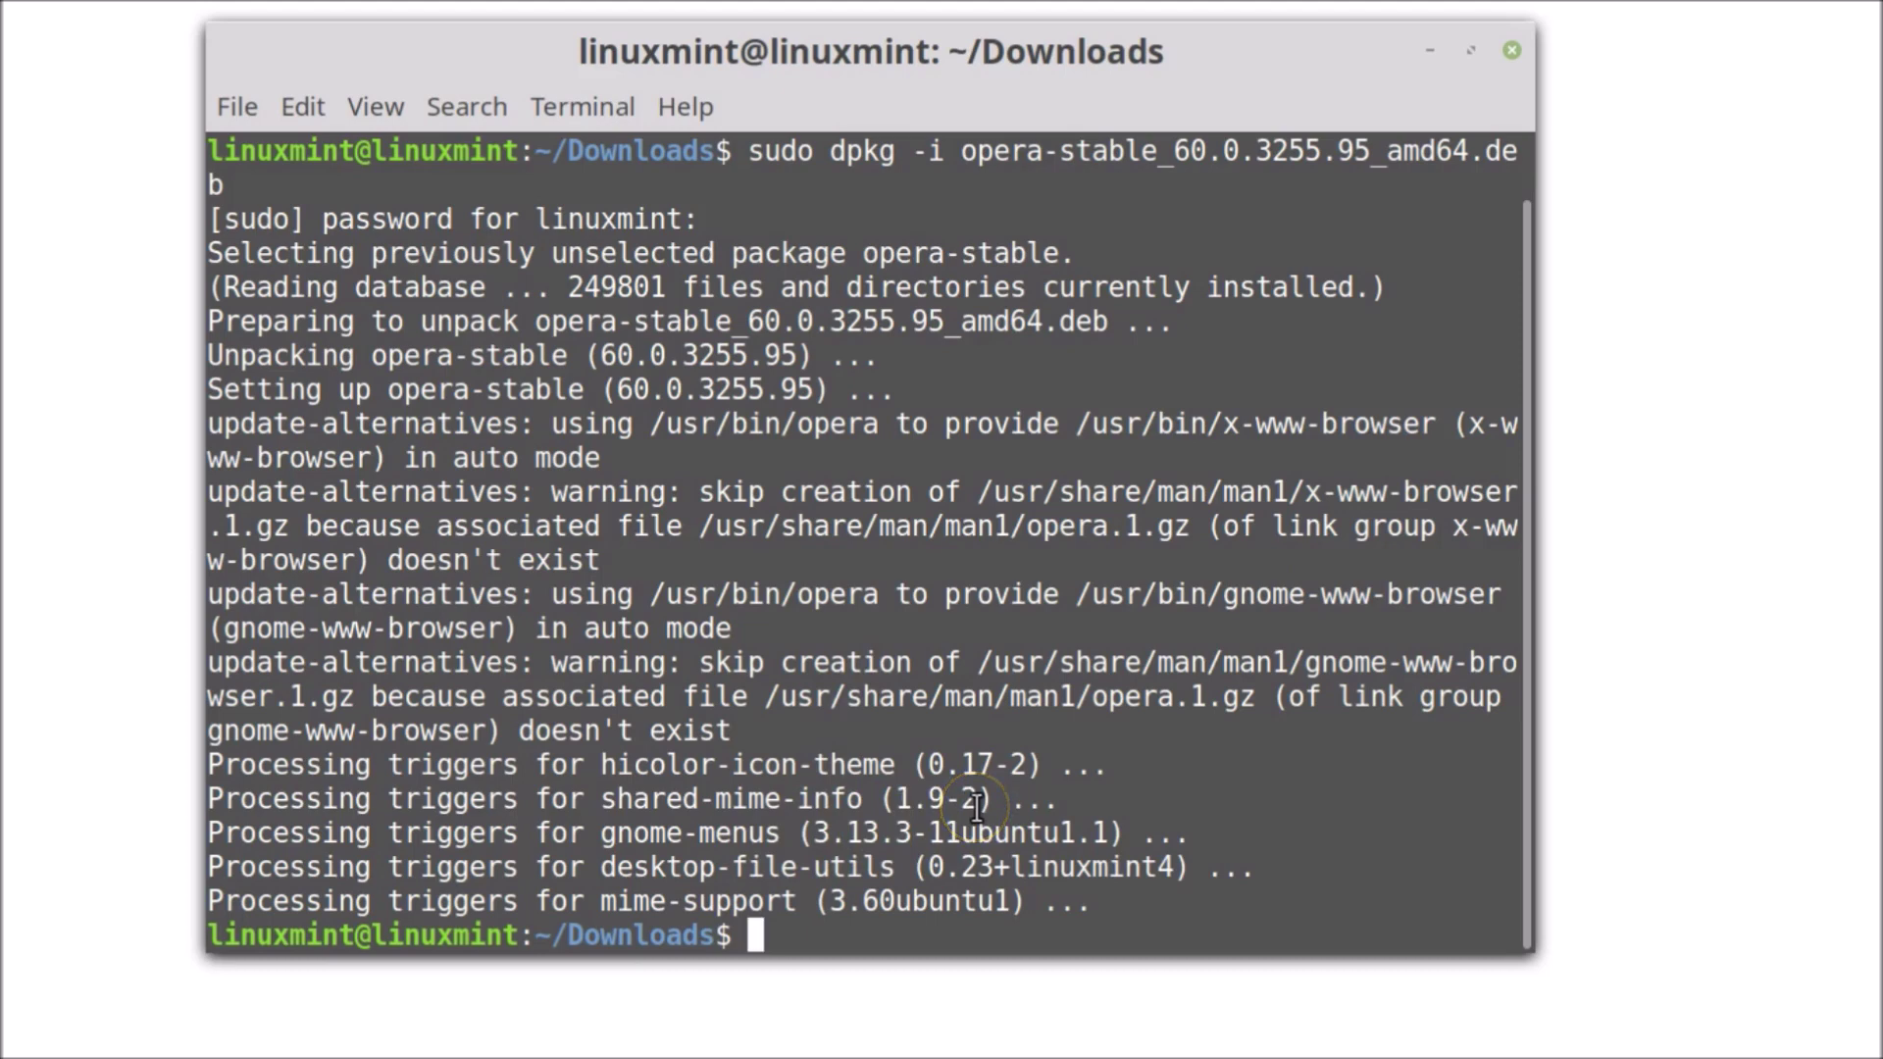
{"action": "type", "text": "clear"}
{"action": "key", "text": "Return"}
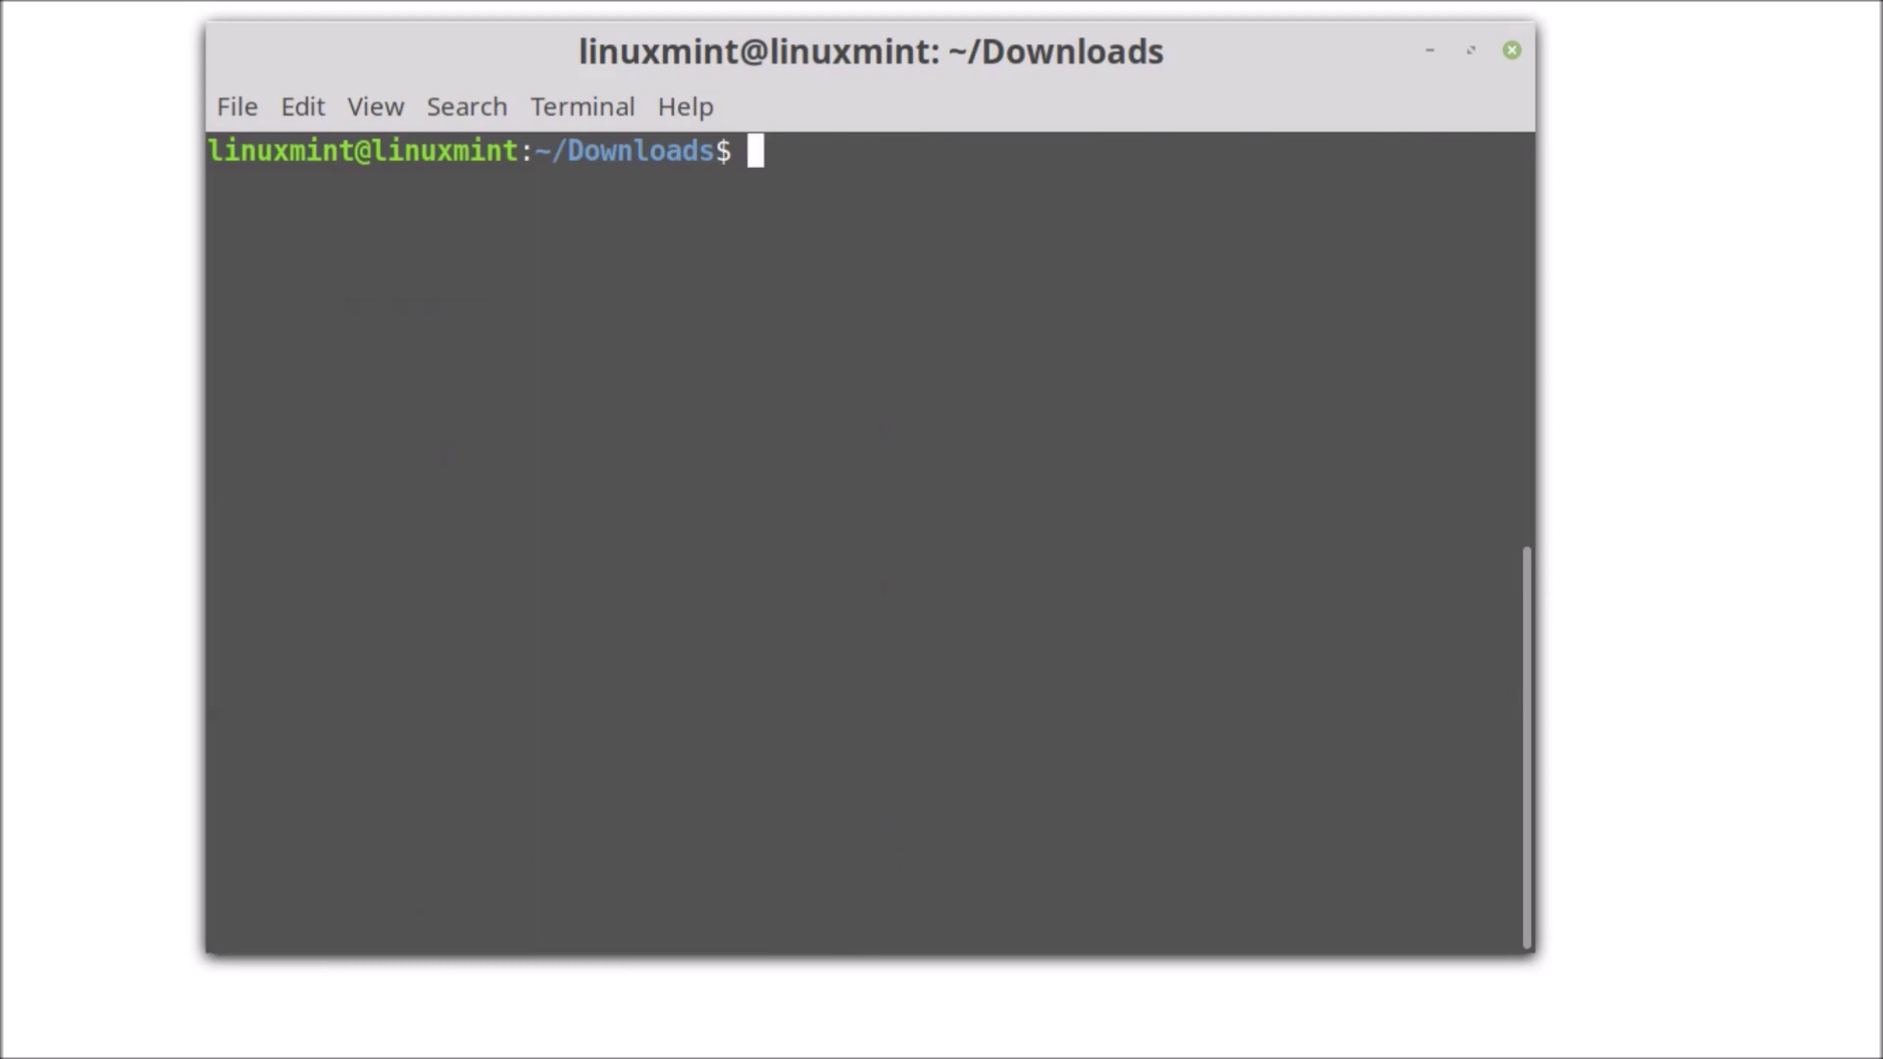
Run opera --version to confirm the installed version is 60.0.3255.95.
{"action": "type", "text": "oper"}
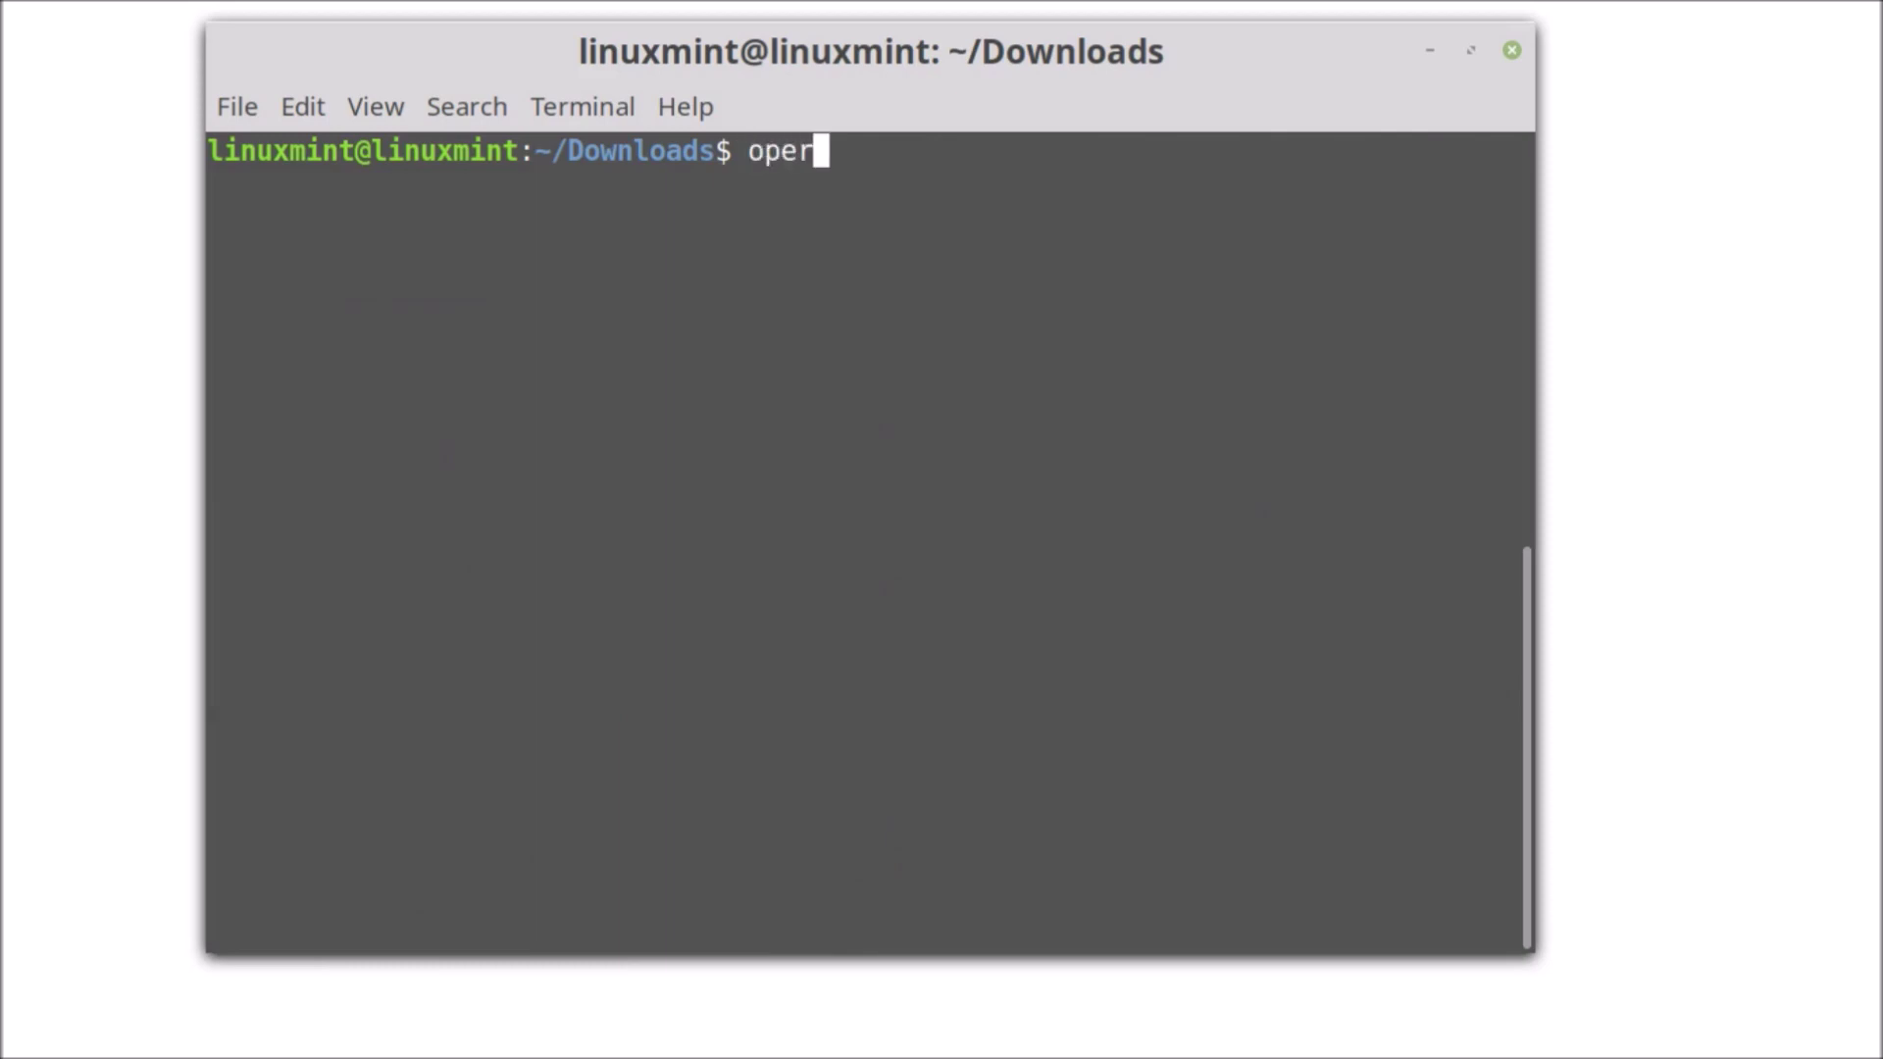
{"action": "type", "text": "a --version"}
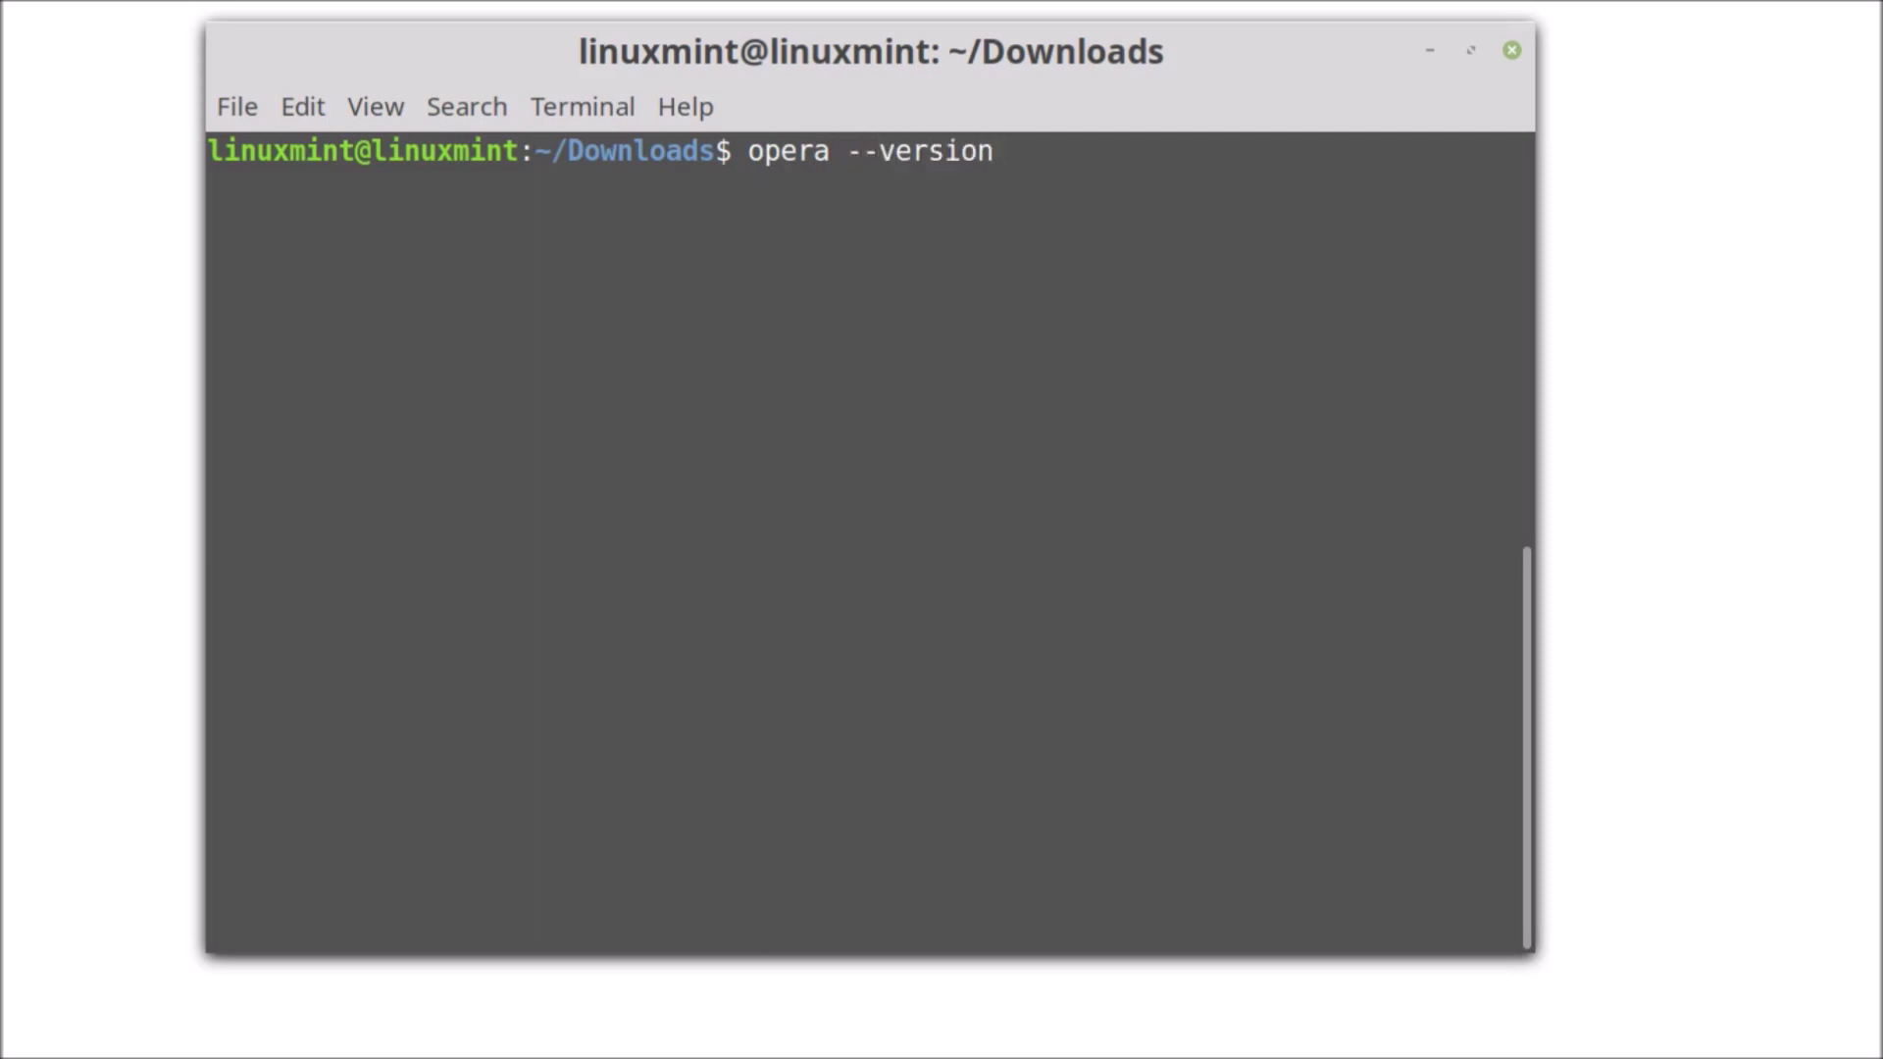
{"action": "key", "text": "Return"}
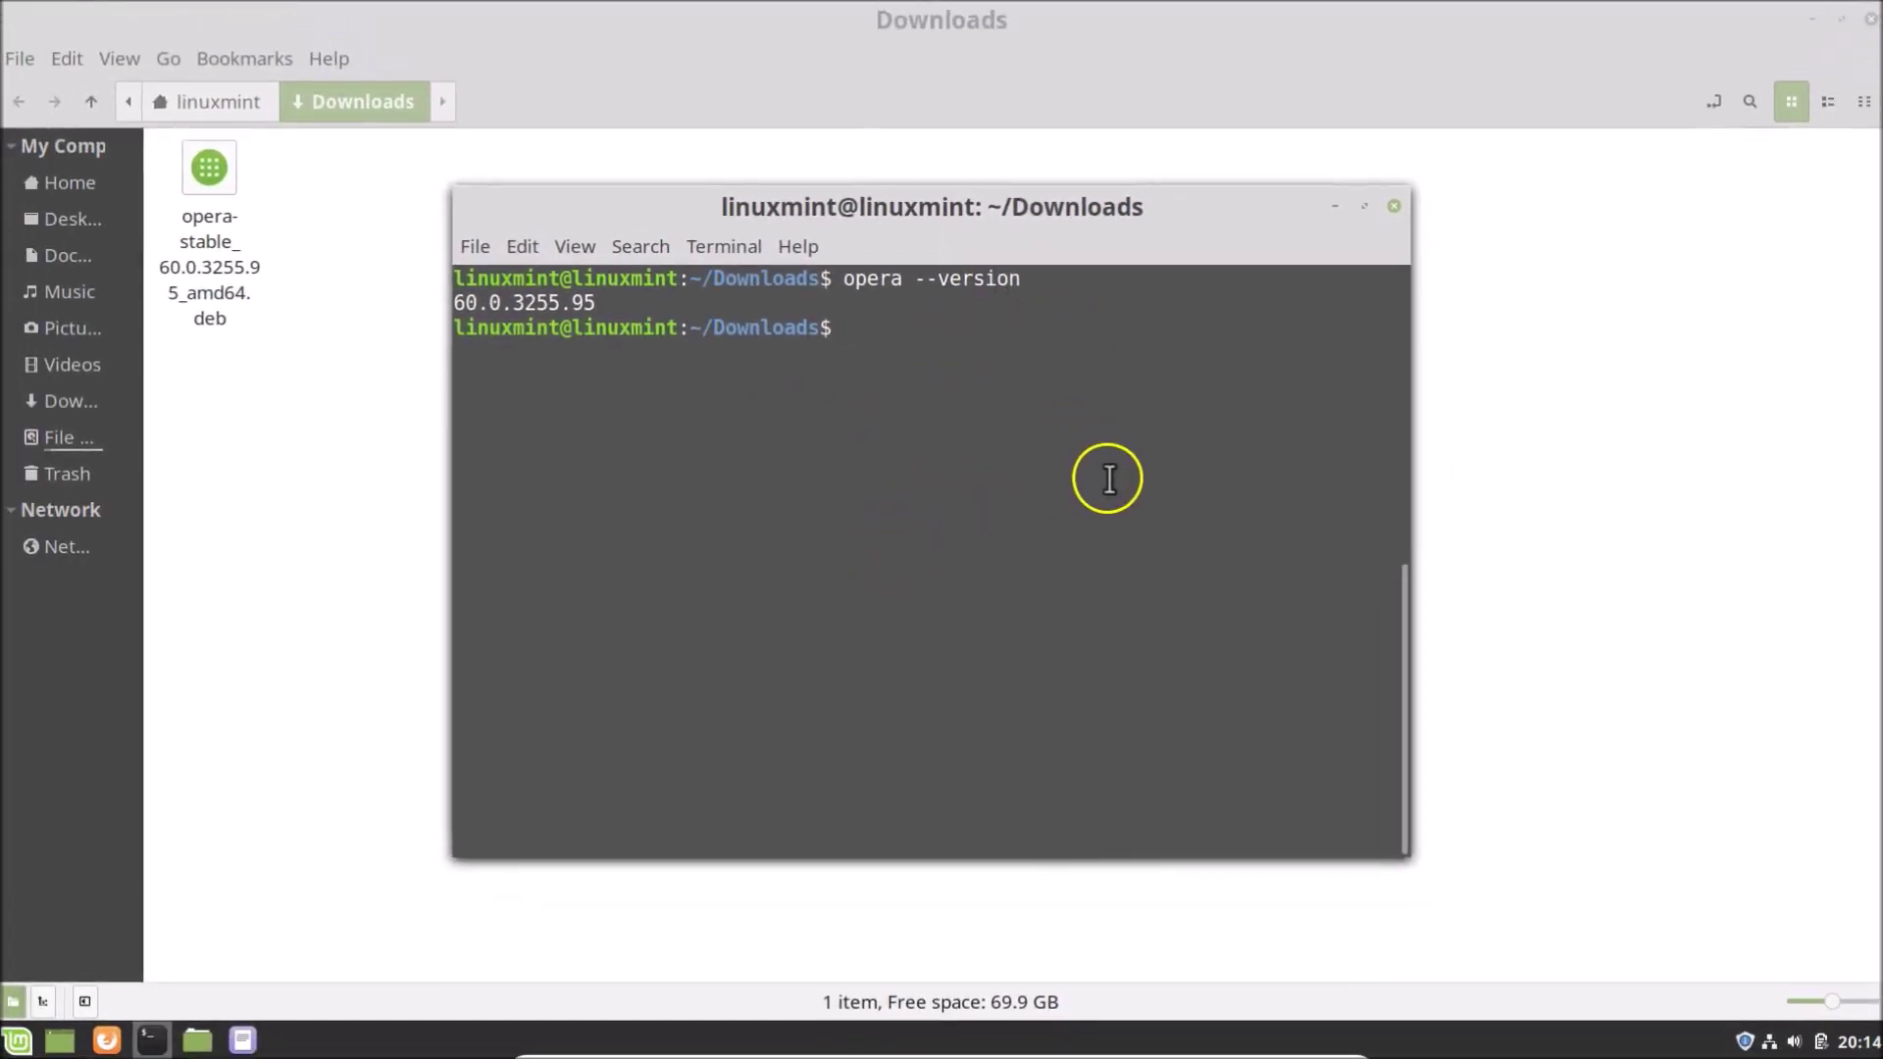
{"action": "type", "text": "opera"}
Launch Opera and view its About page showing version 60.0.3255.95.
{"action": "key", "text": "Return"}
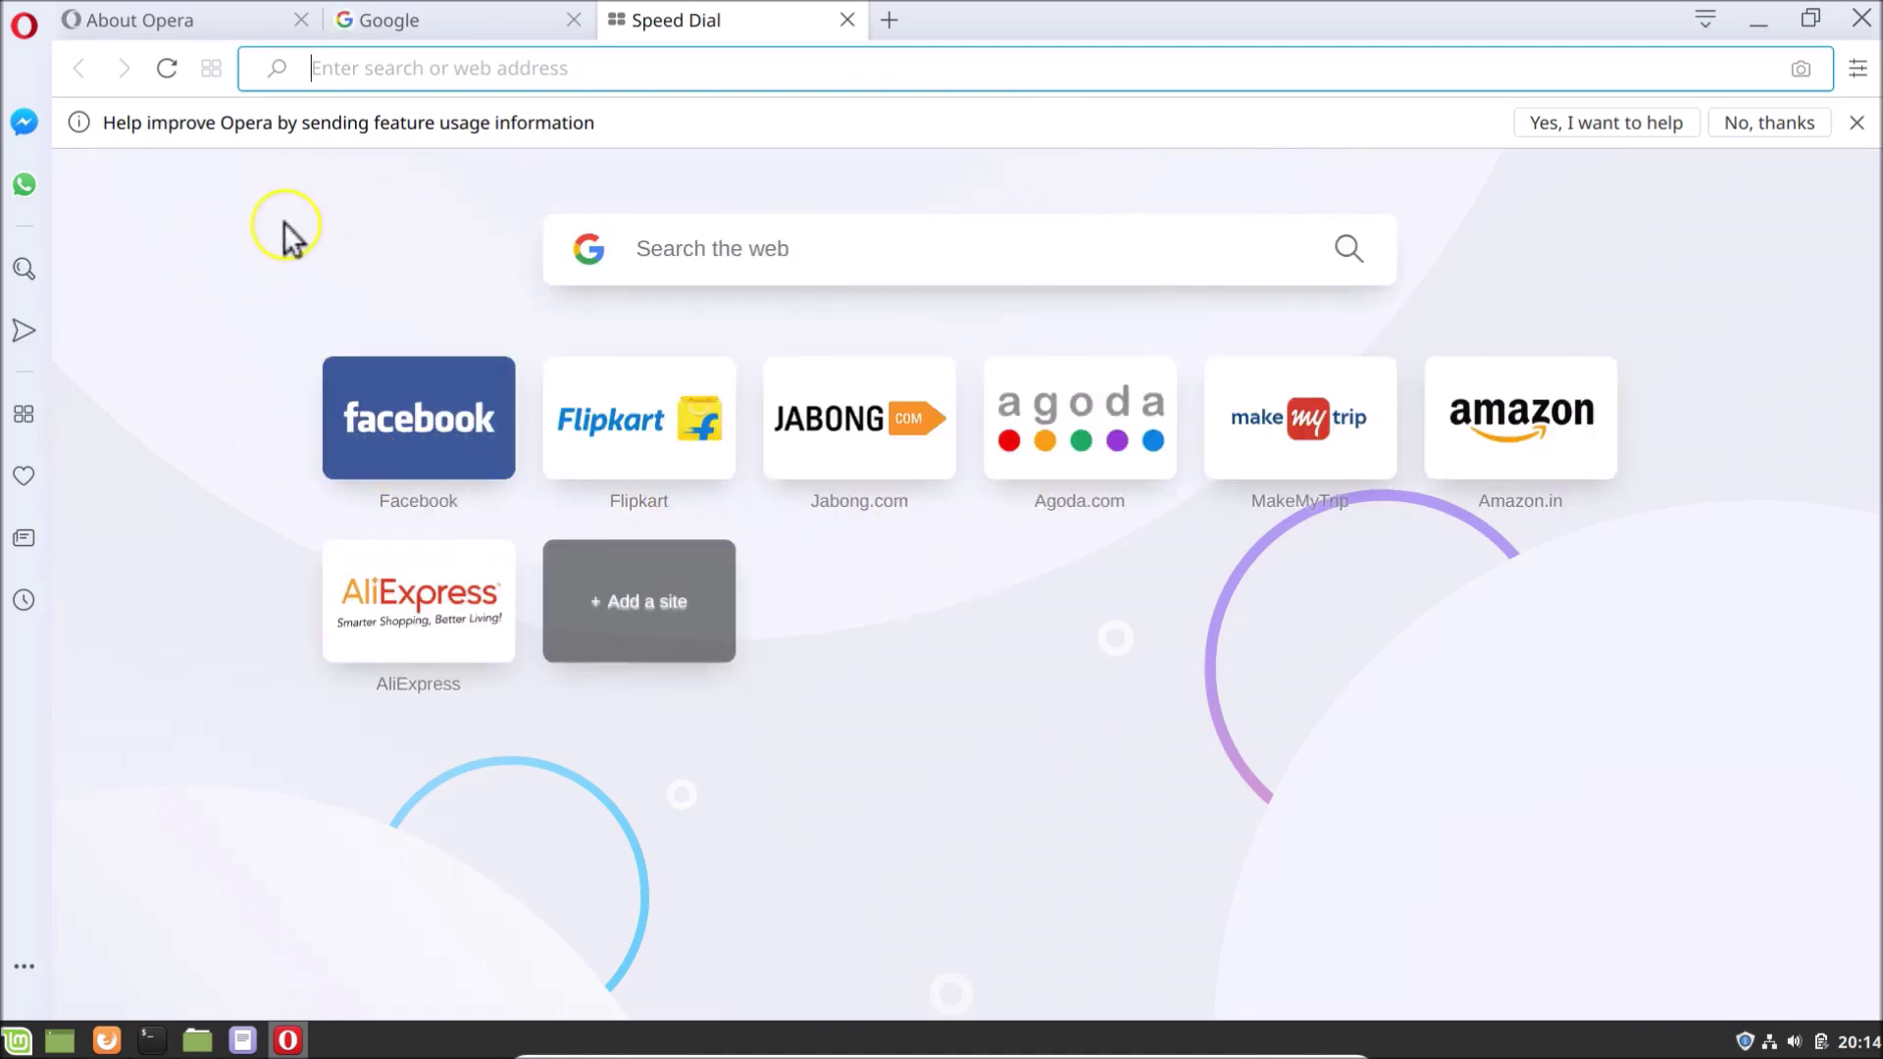
{"action": "left_click", "coordinate": [25, 27]}
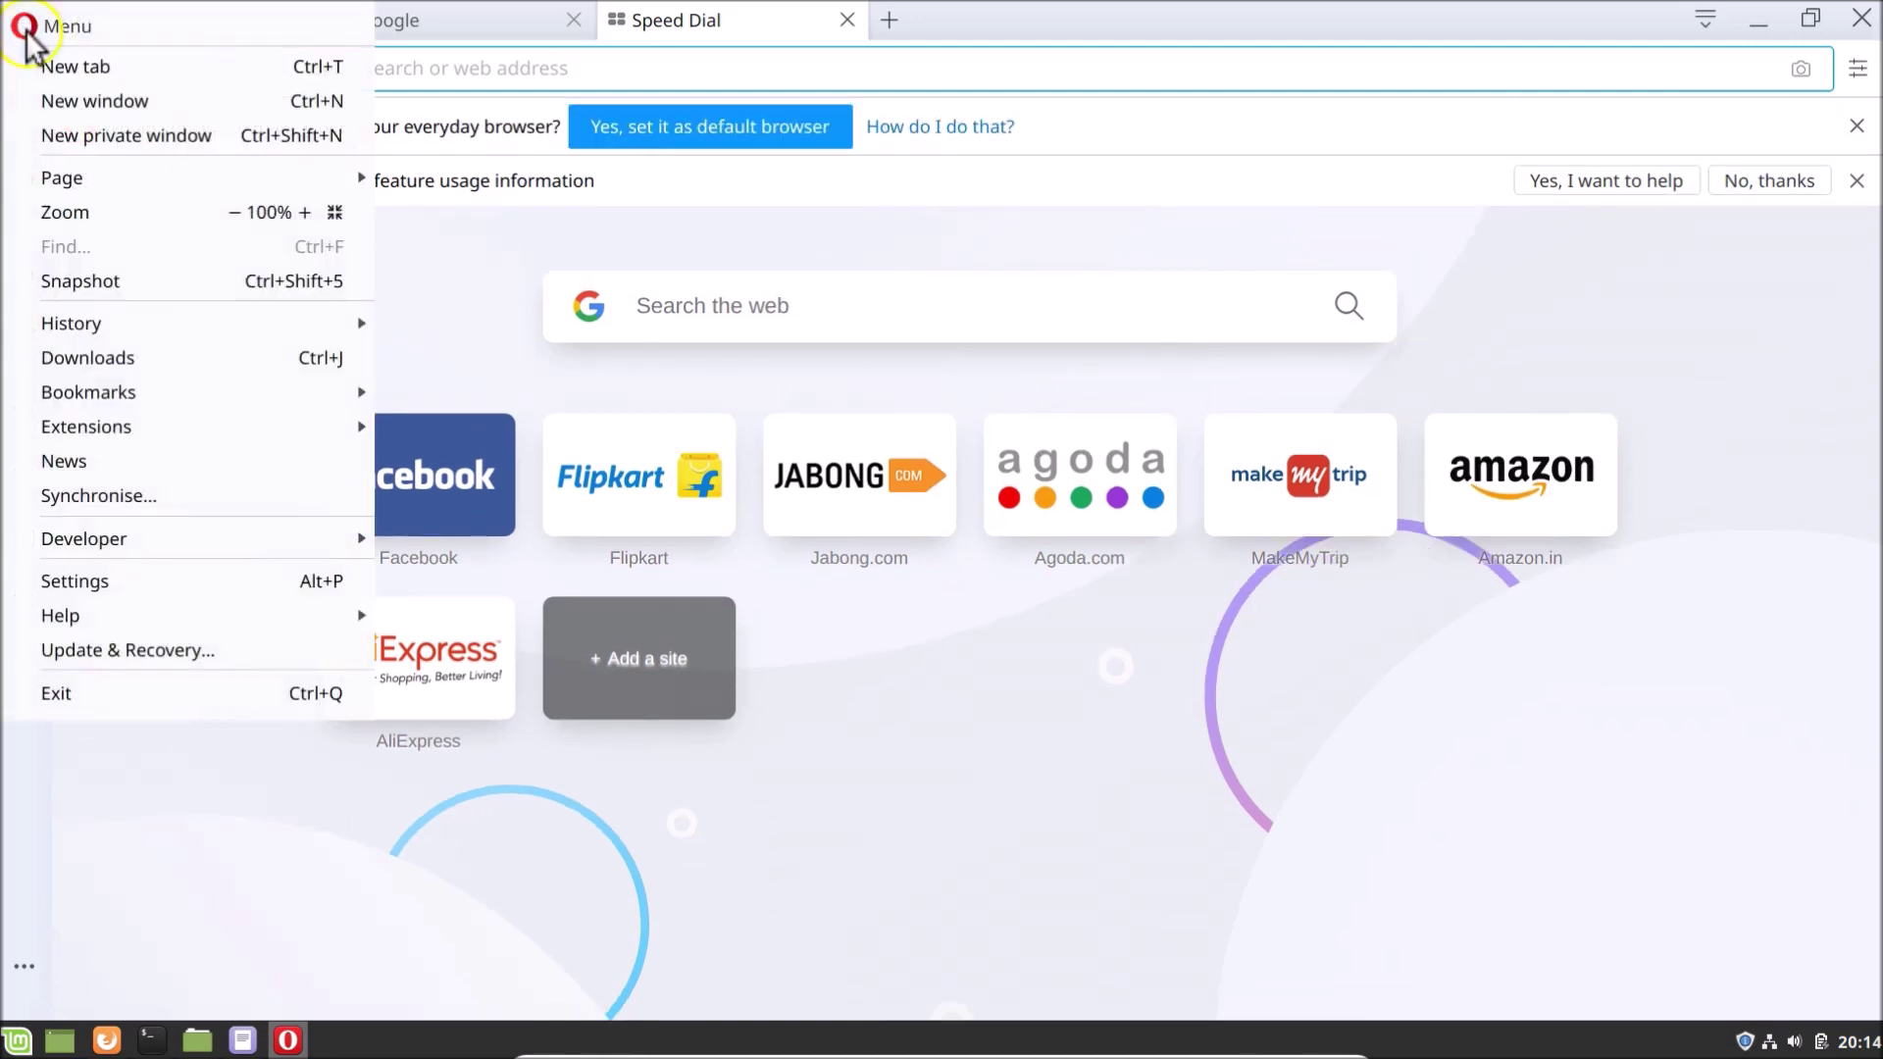
{"action": "left_click", "coordinate": [122, 616]}
{"action": "left_click", "coordinate": [441, 654]}
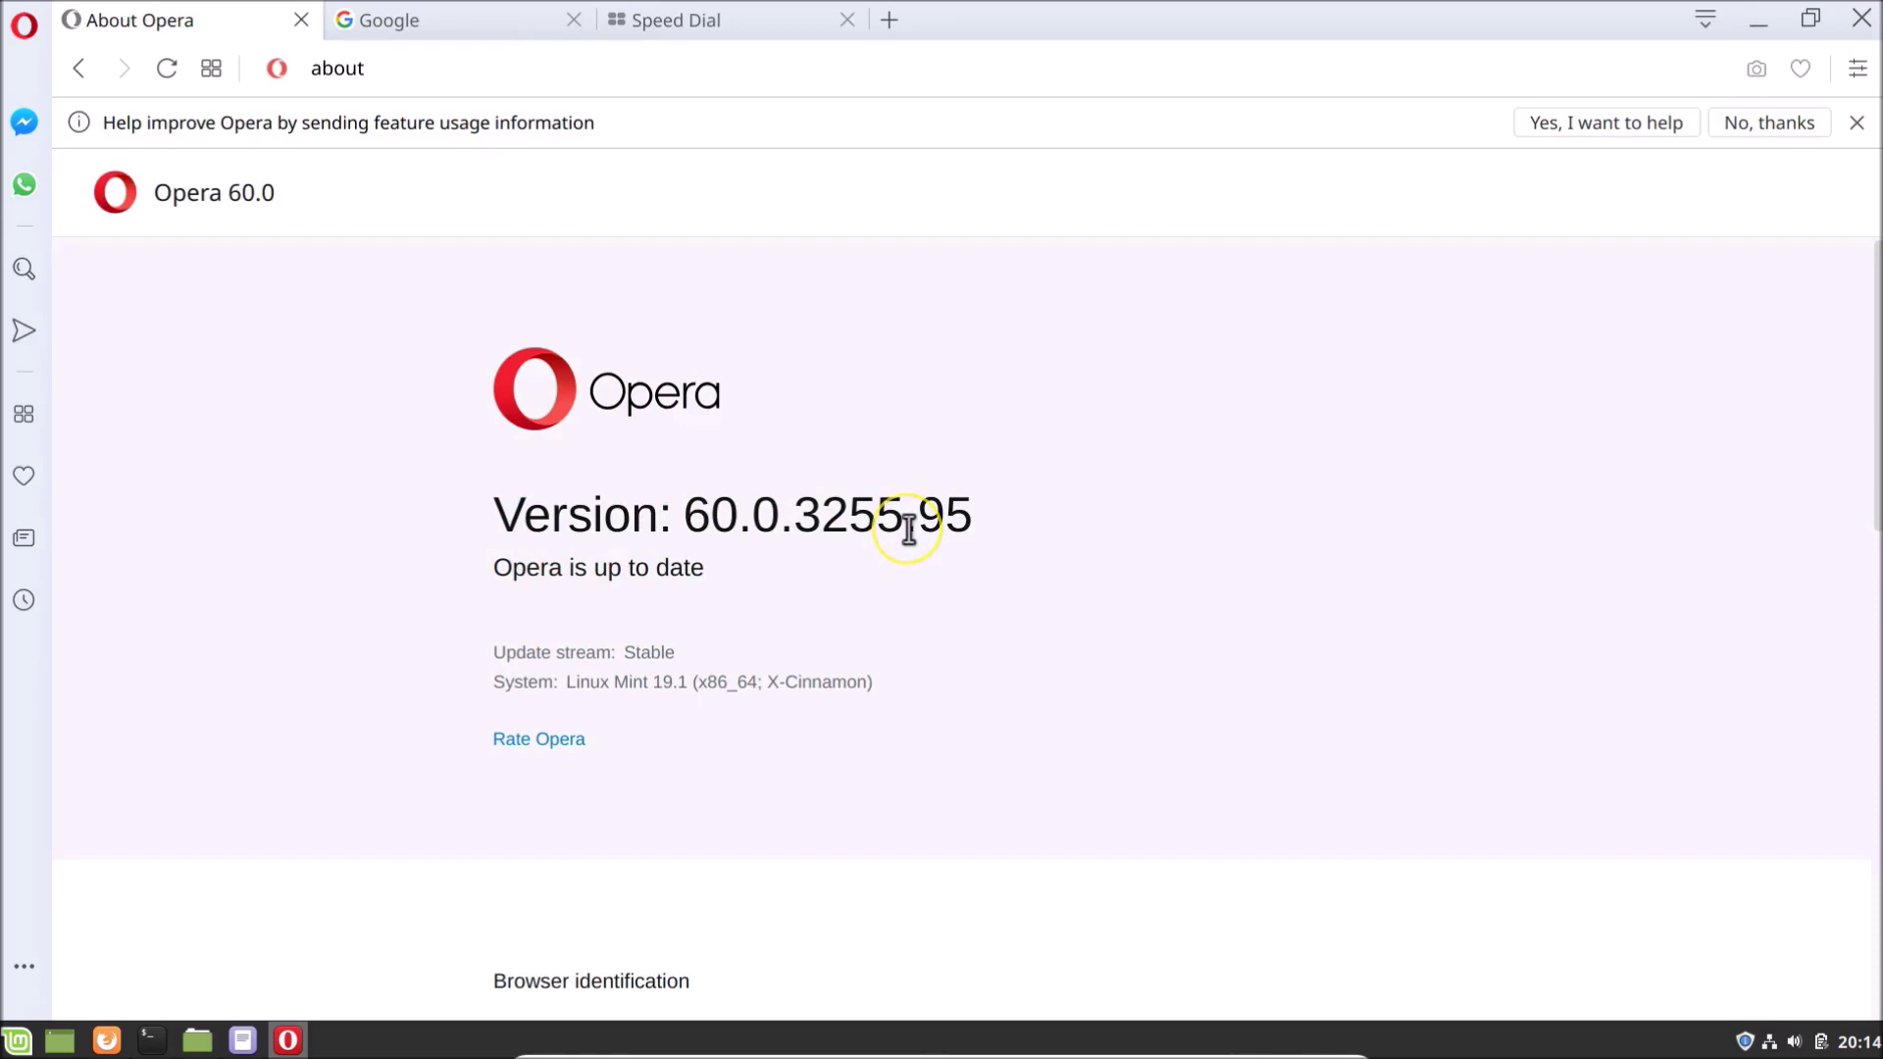
Close the Google tab and load google.com from the Speed Dial address bar.
{"action": "left_click", "coordinate": [748, 27]}
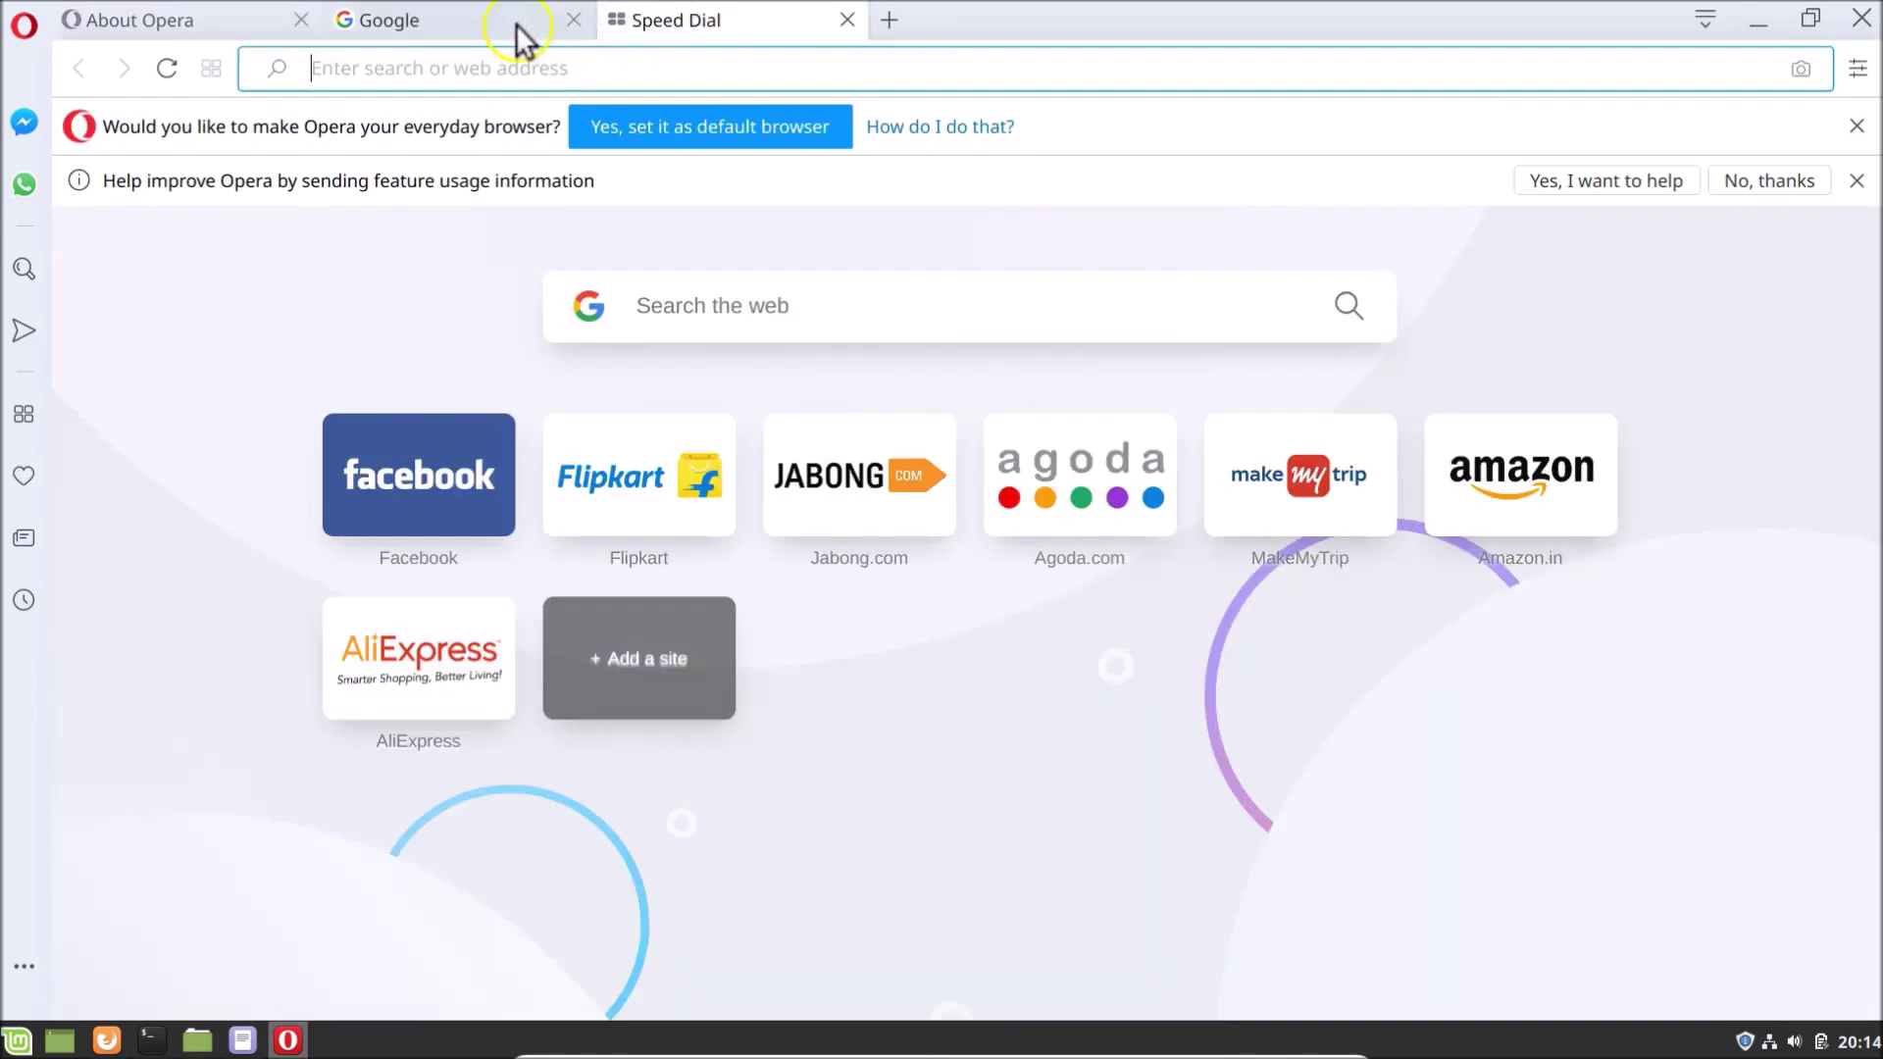
{"action": "left_click", "coordinate": [575, 22]}
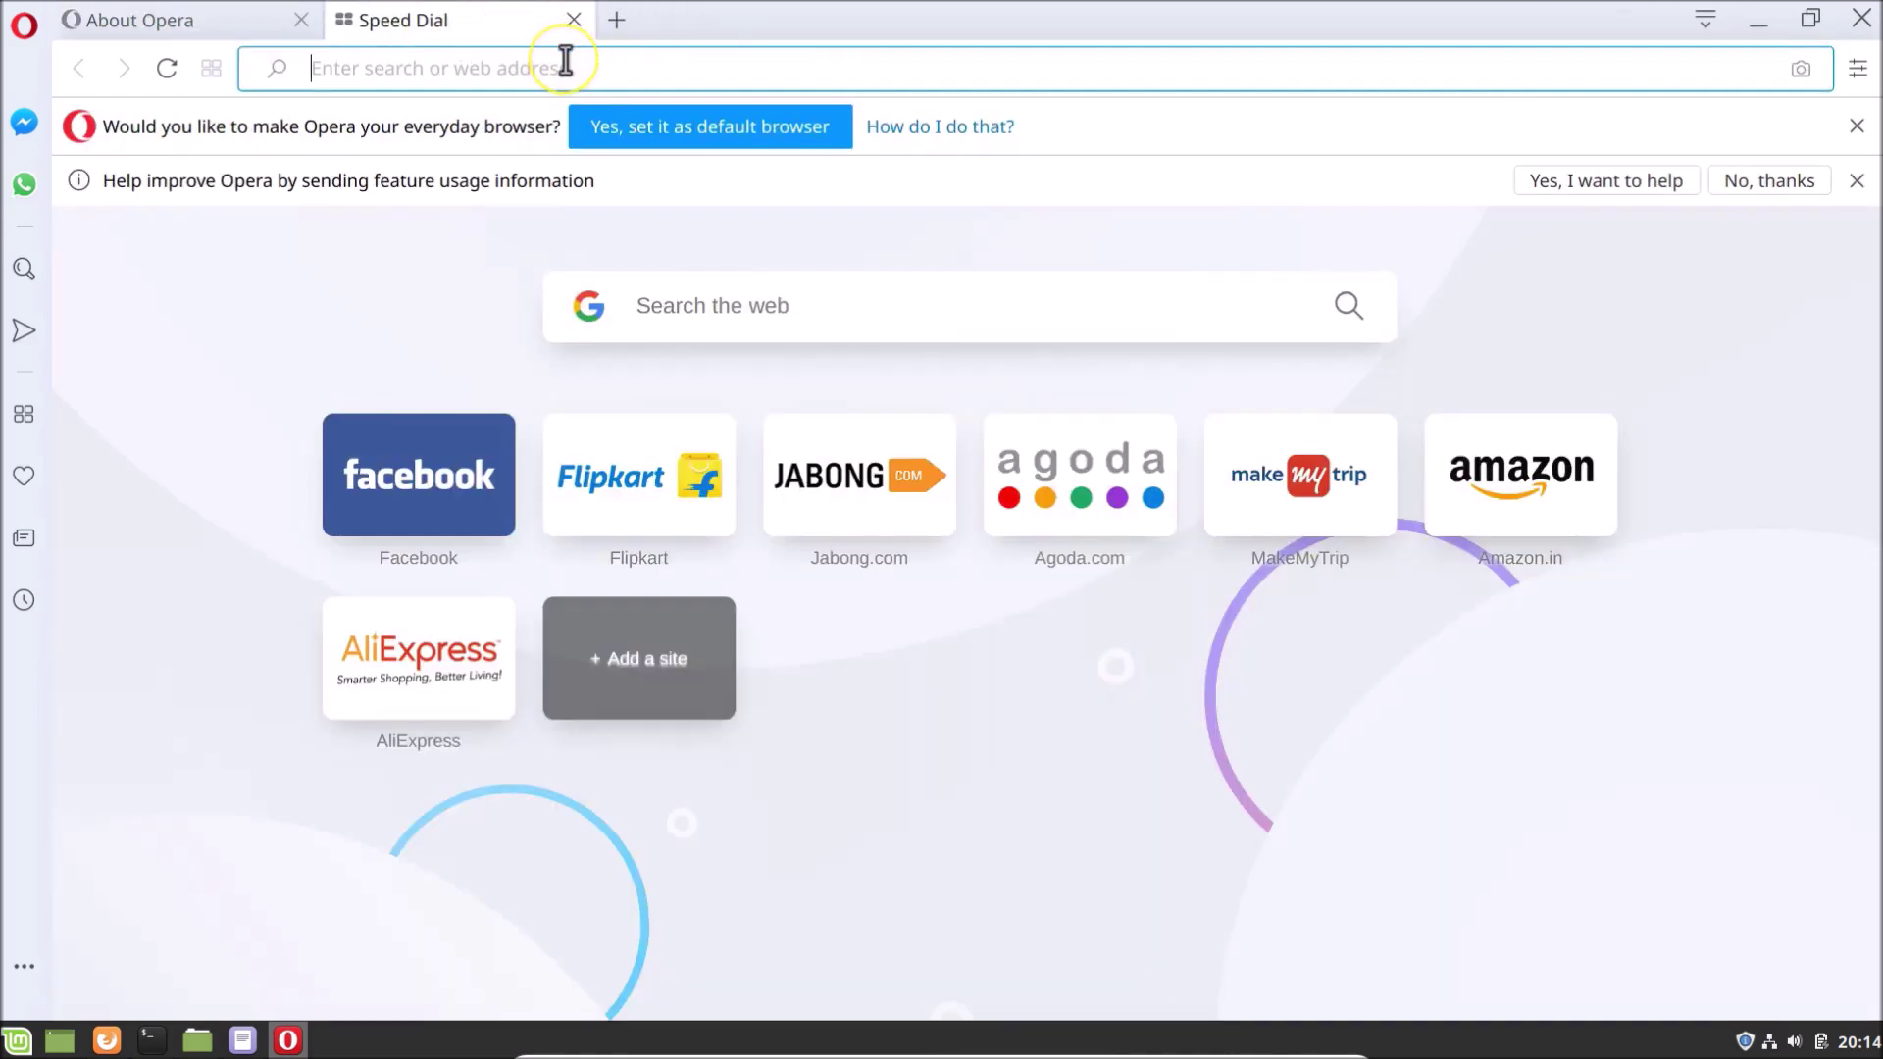
{"action": "type", "text": "google.com"}
{"action": "key", "text": "Return"}
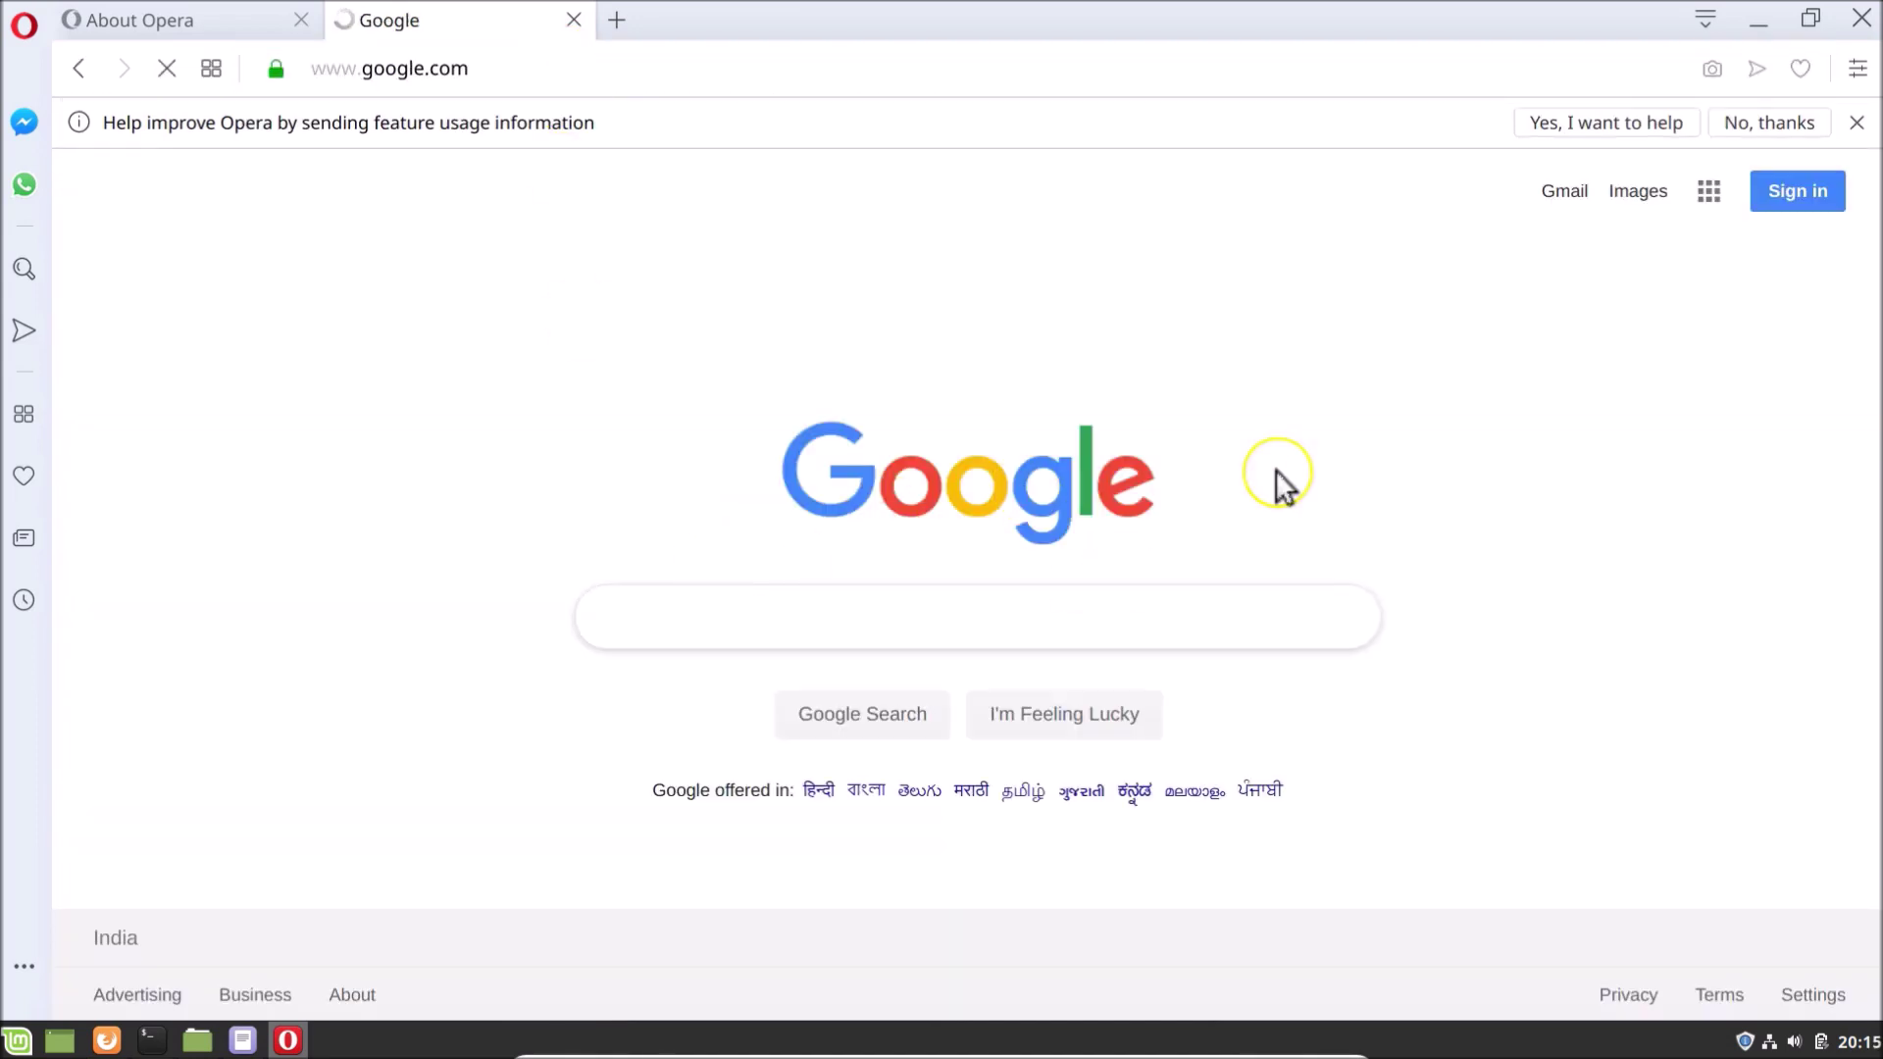
Close the Opera window, confirming the prompt, and close the terminal.
{"action": "left_click", "coordinate": [1860, 18]}
{"action": "left_click", "coordinate": [1118, 617]}
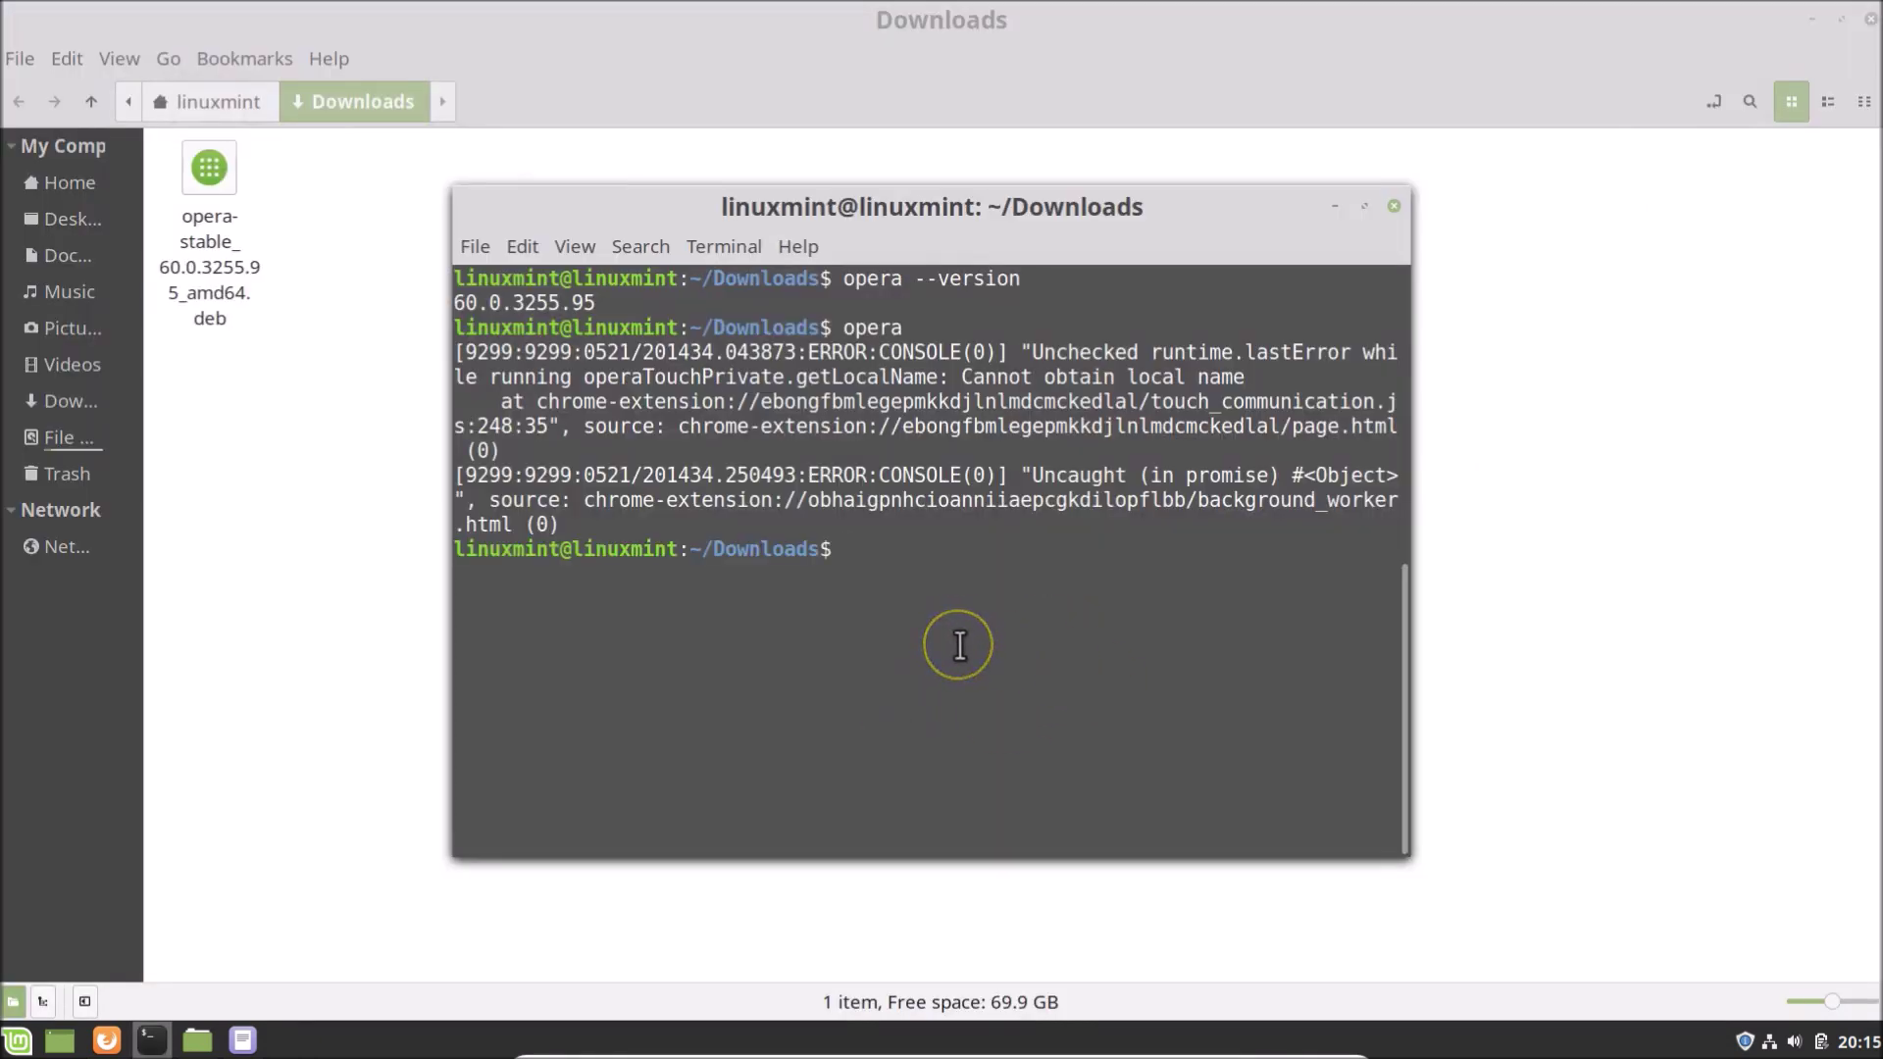
{"action": "left_click", "coordinate": [1393, 206]}
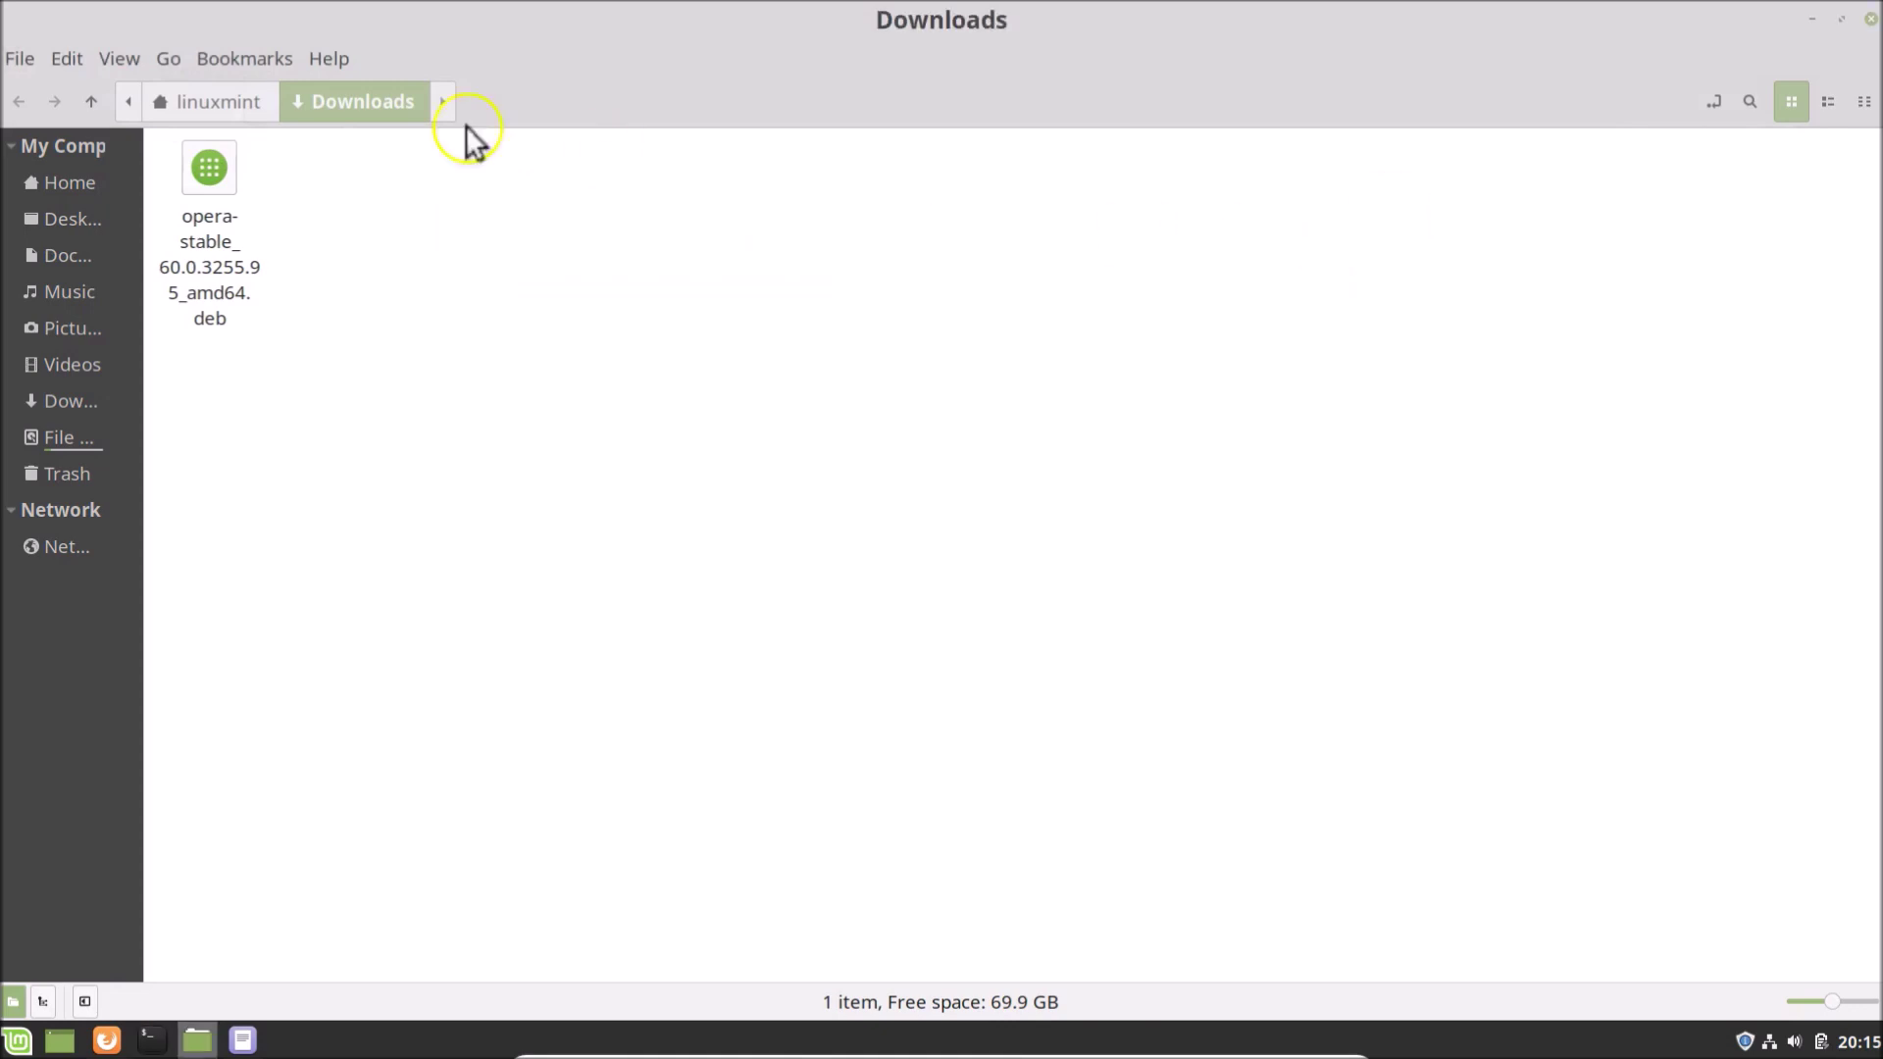
Close the Downloads folder window and Firefox with both its tabs.
{"action": "left_click", "coordinate": [1869, 18]}
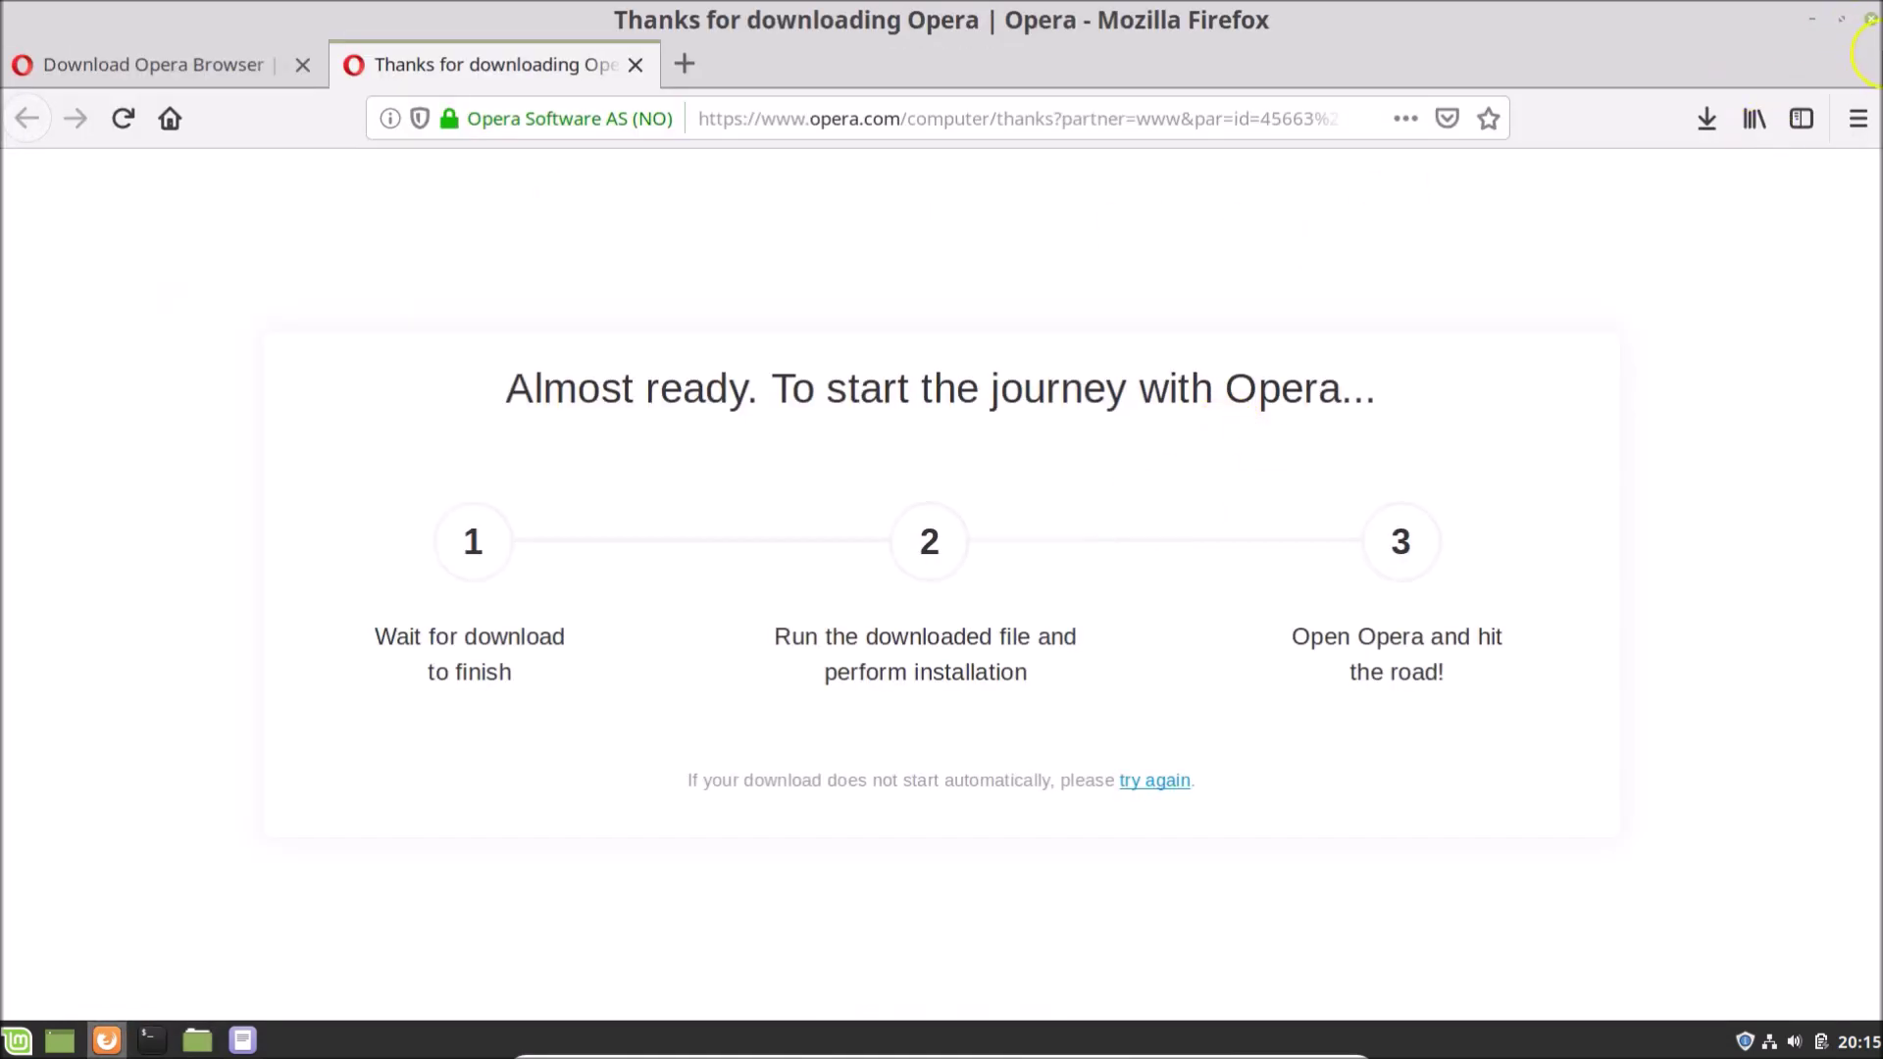
{"action": "left_click", "coordinate": [1870, 18]}
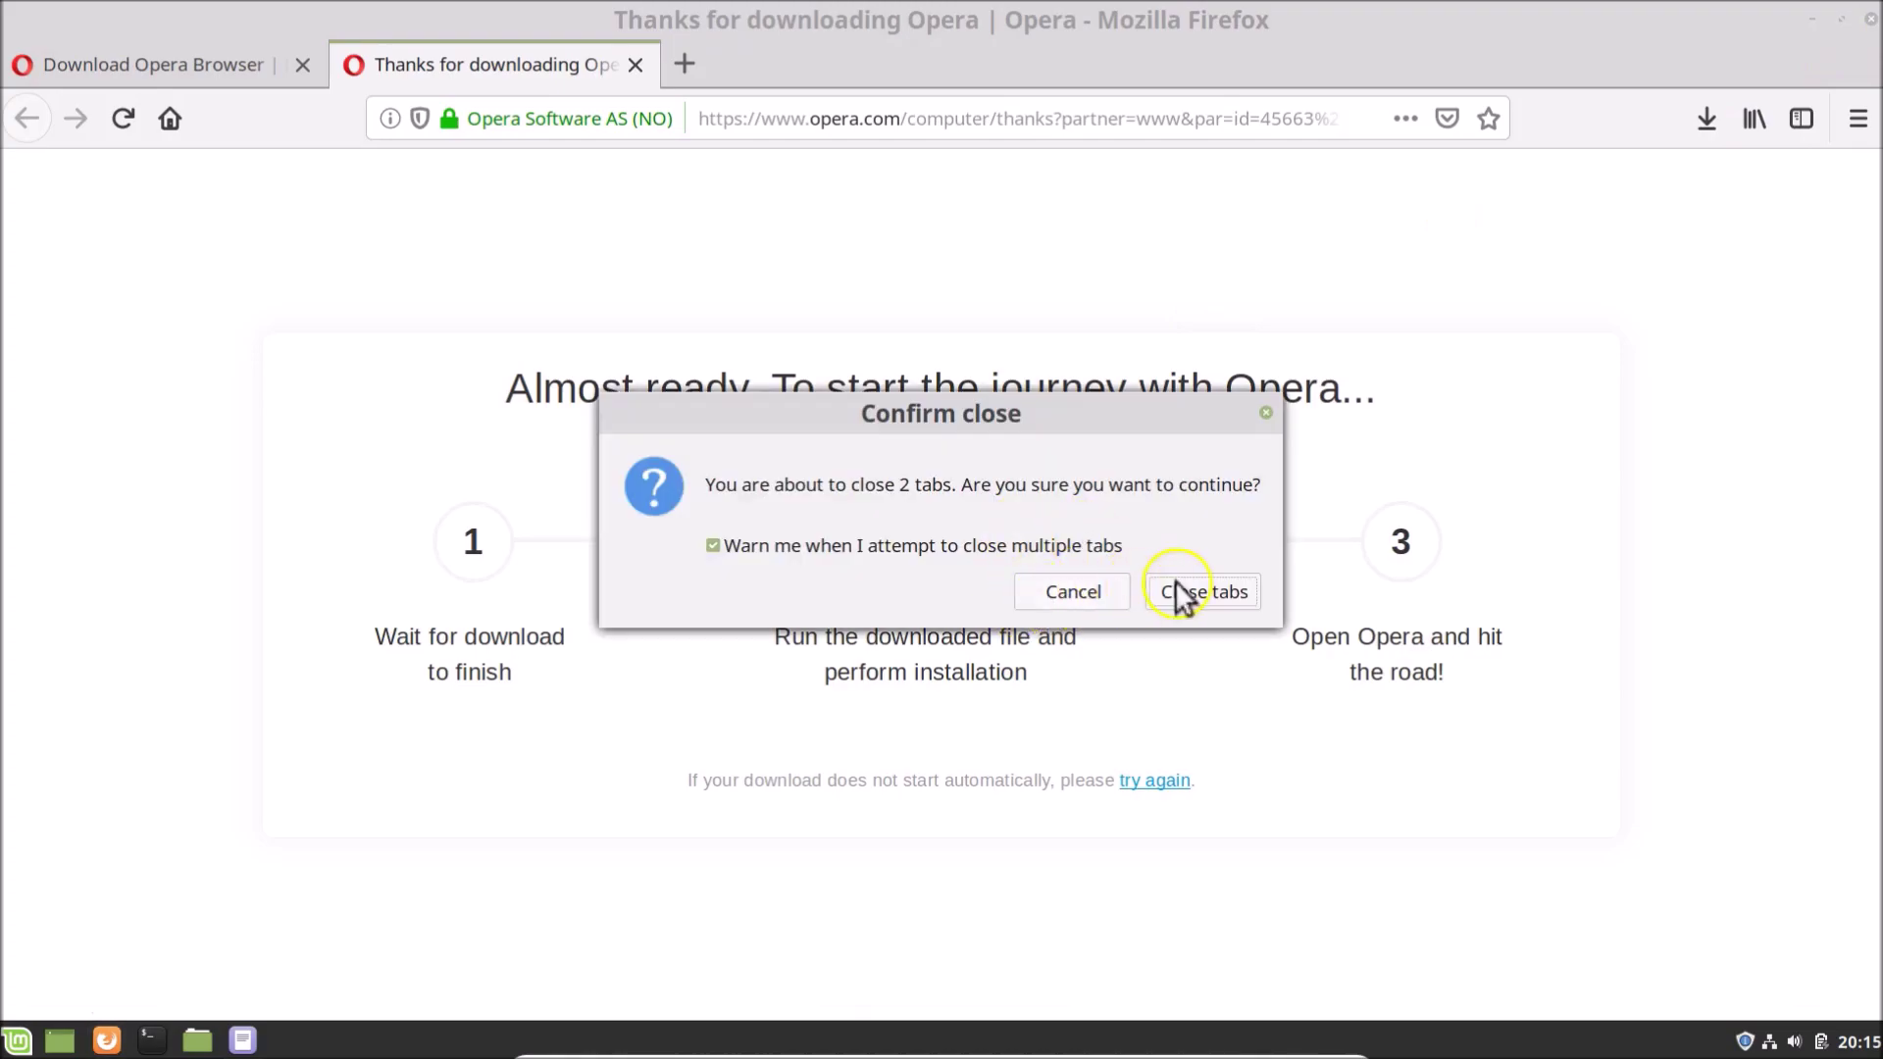
{"action": "left_click", "coordinate": [1182, 584]}
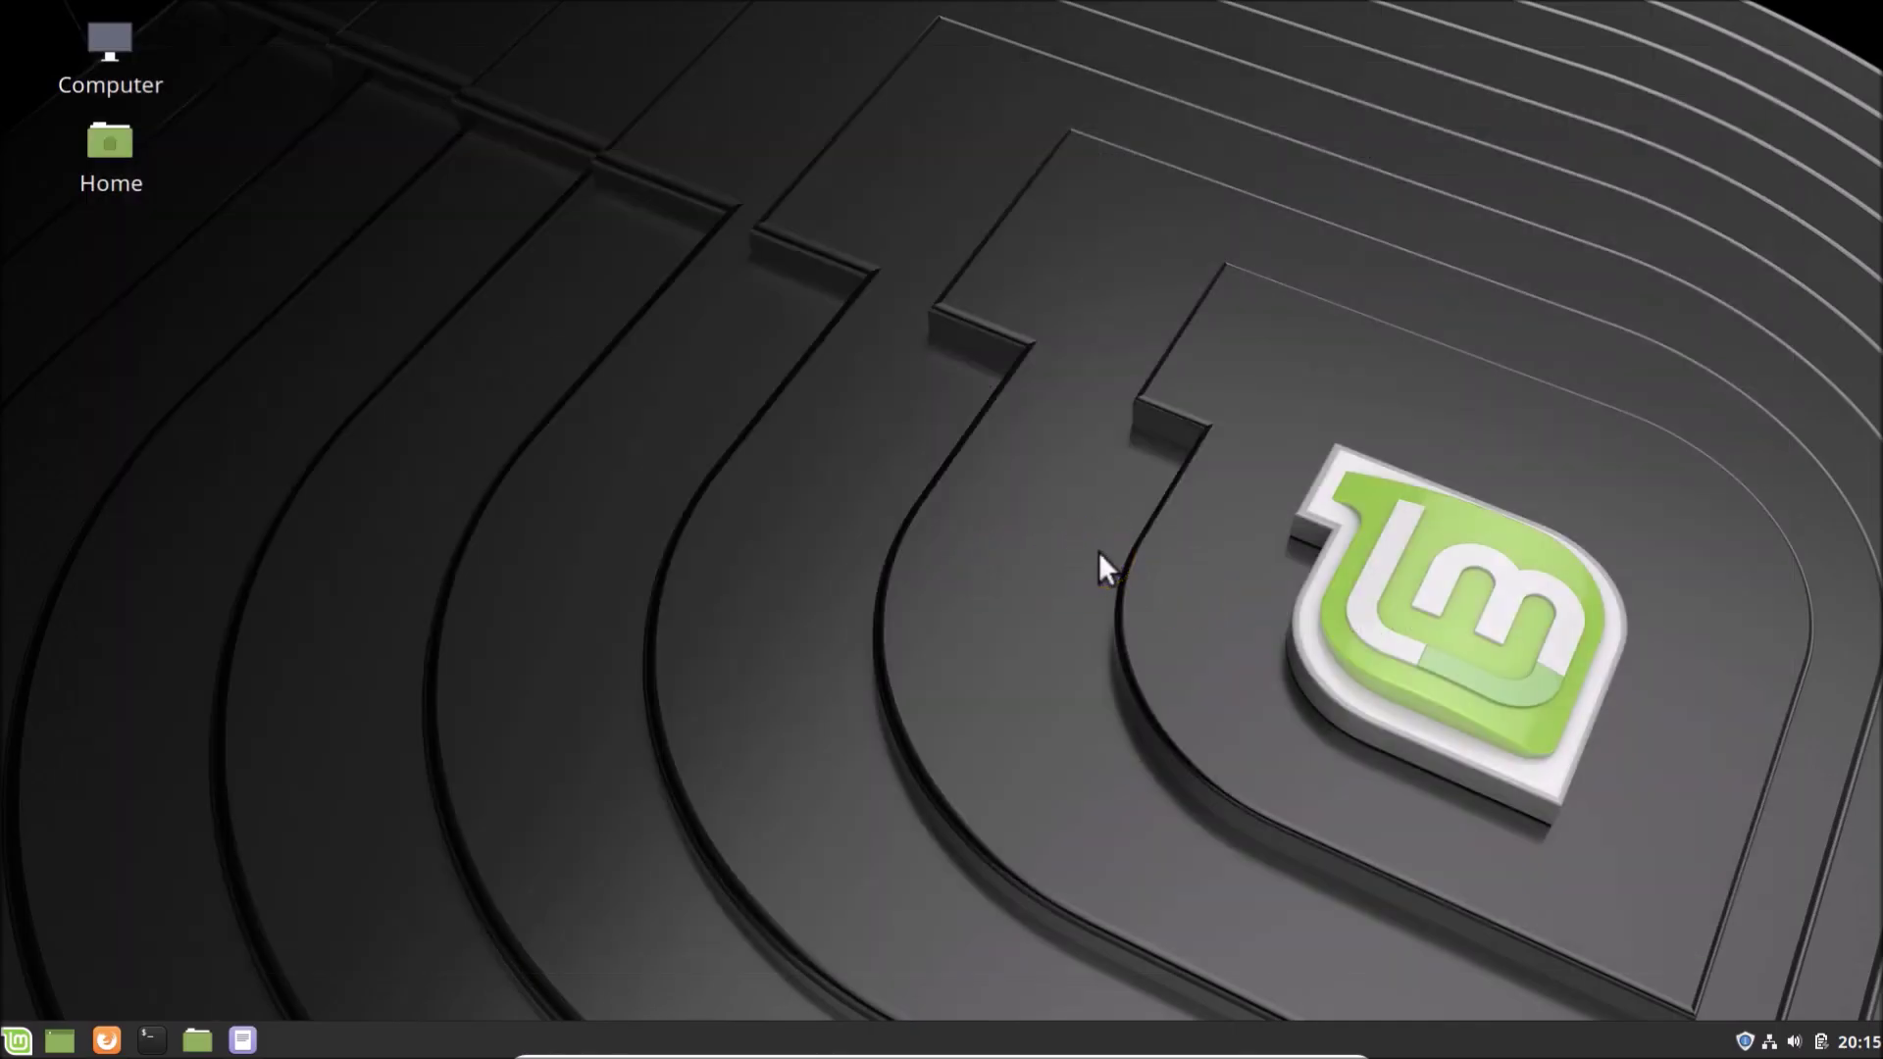
{"action": "left_click", "coordinate": [17, 1040]}
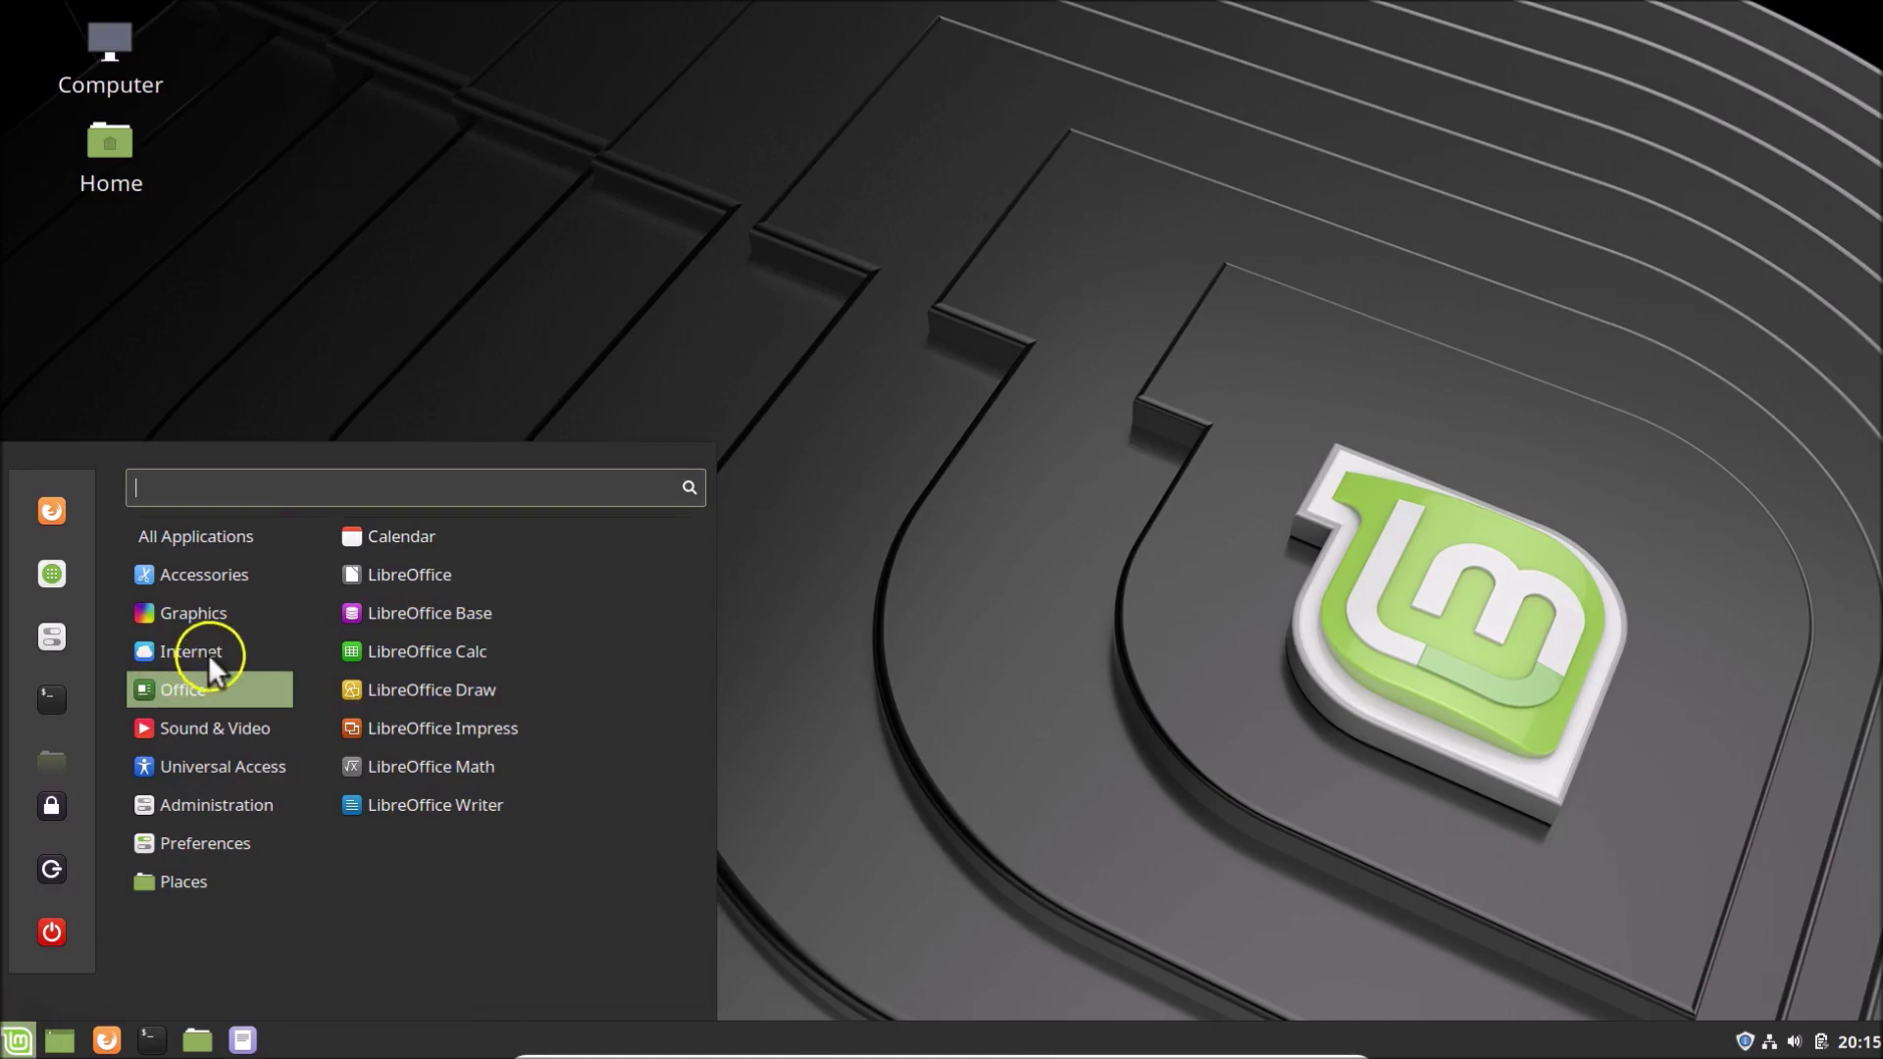
{"action": "mouse_move", "coordinate": [182, 655]}
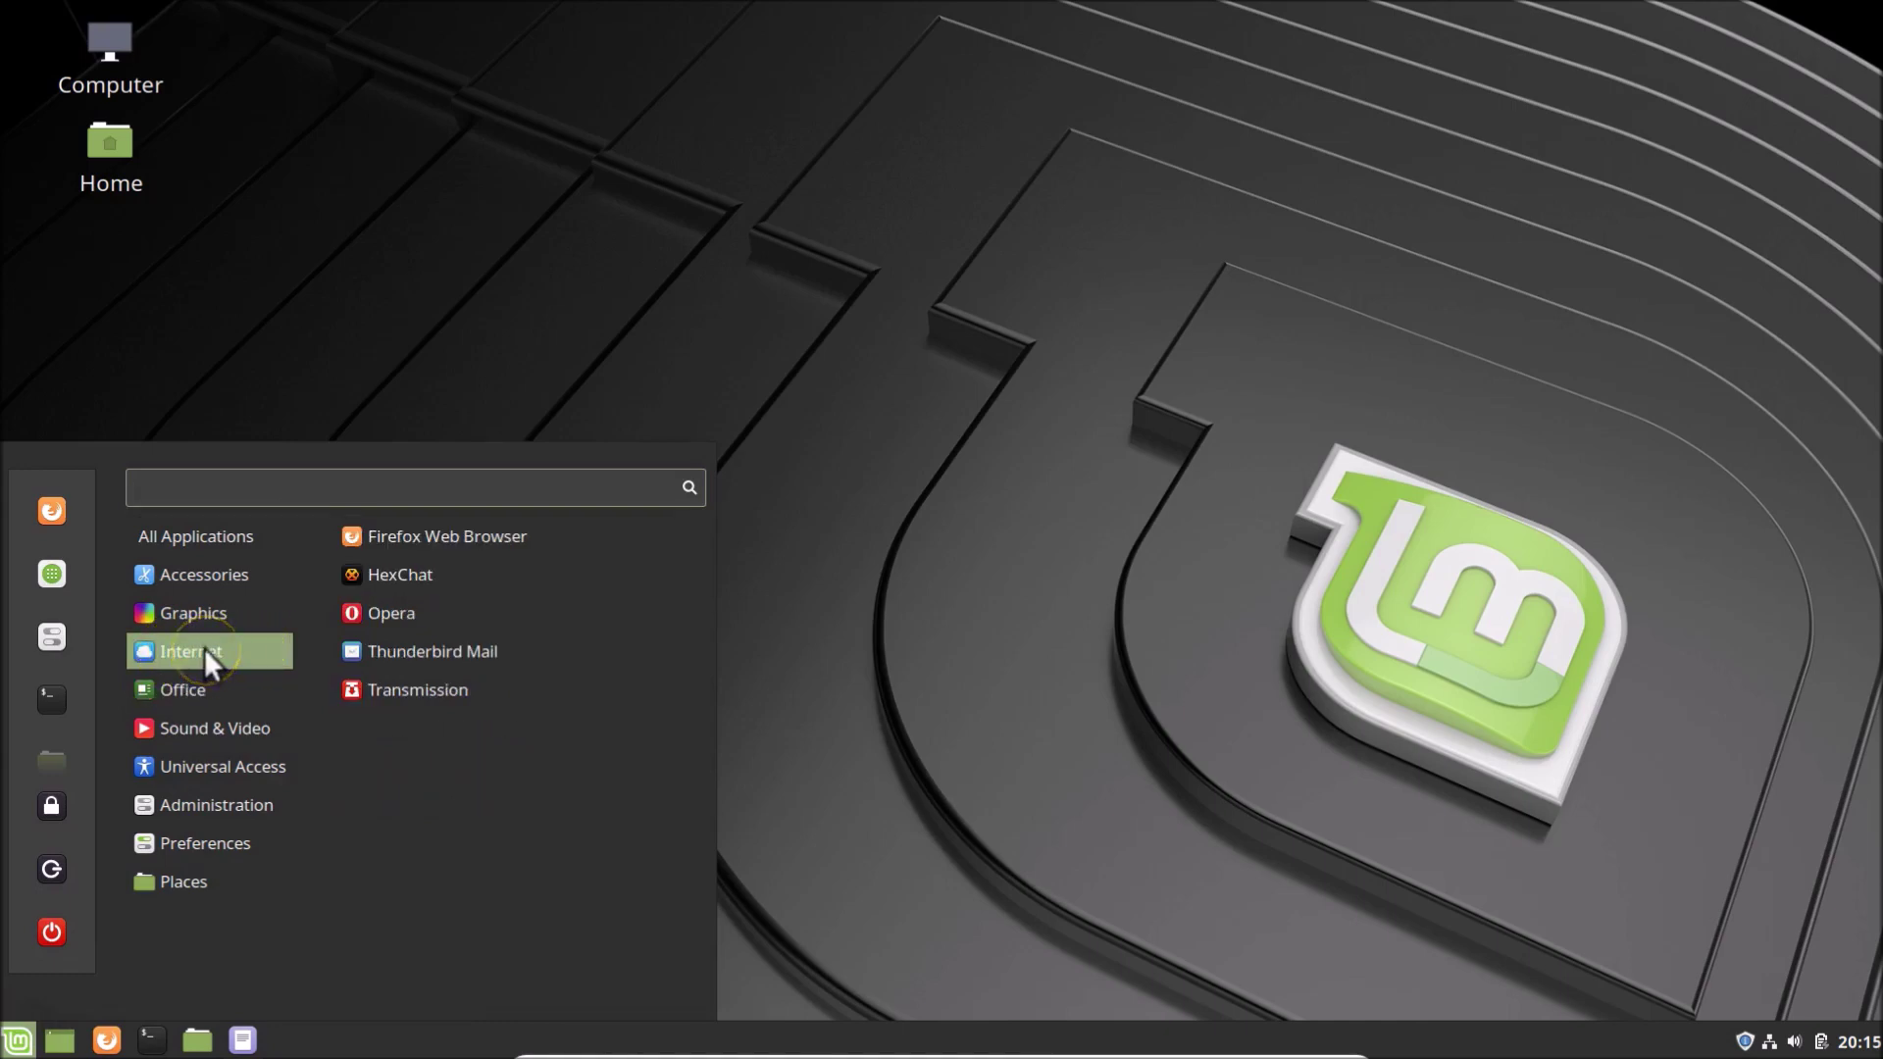
{"action": "left_click", "coordinate": [371, 604]}
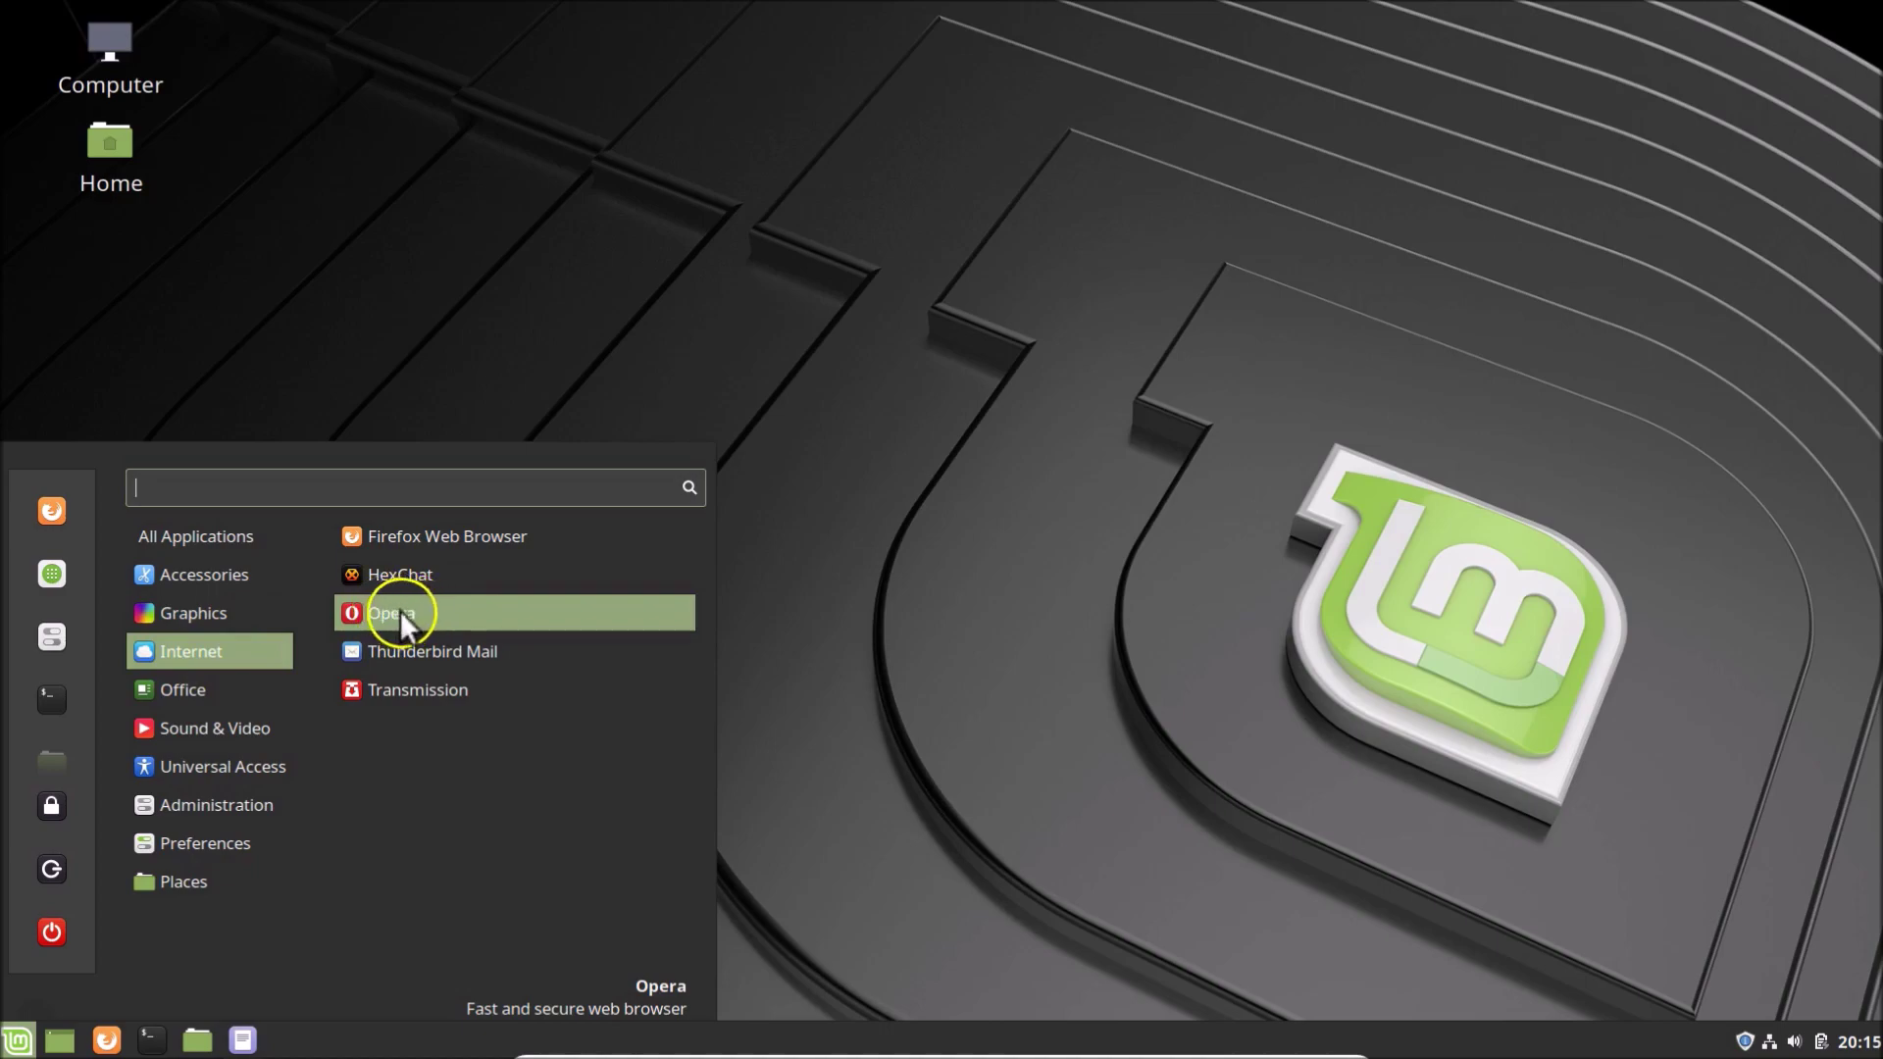
{"action": "left_click", "coordinate": [396, 610]}
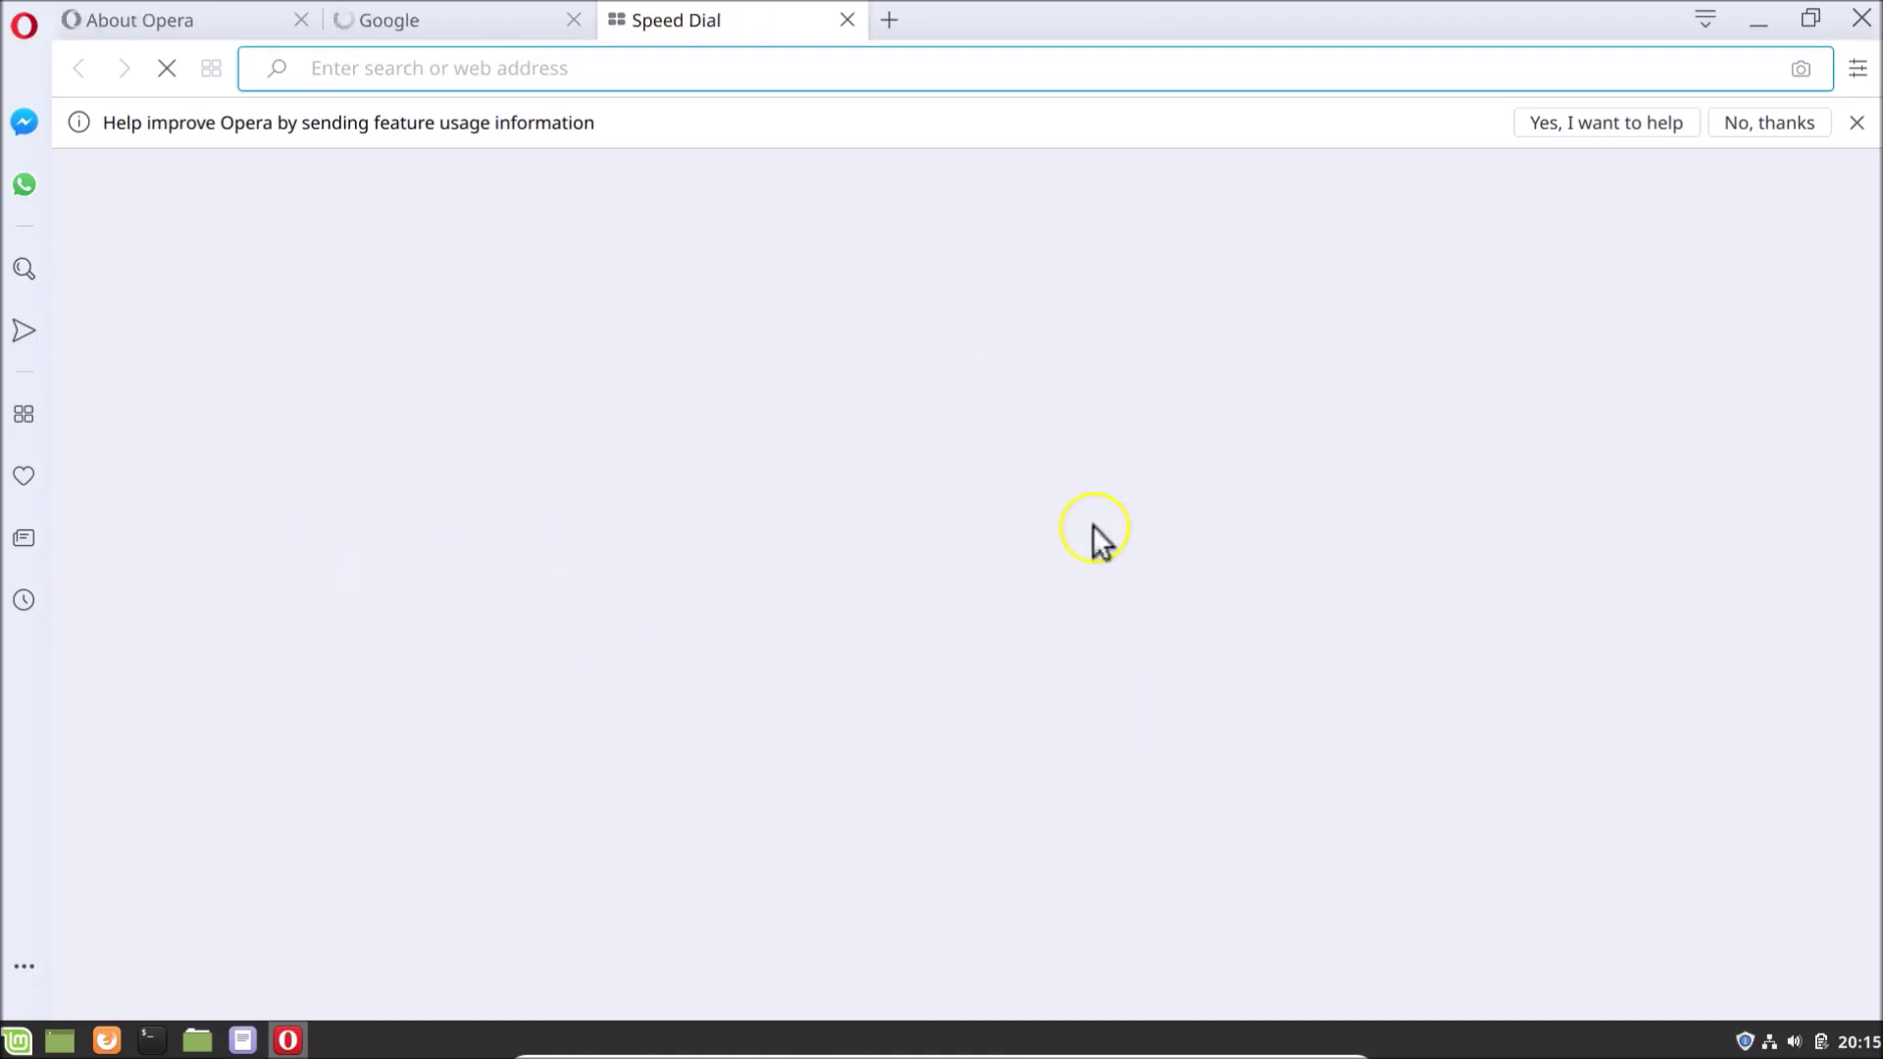
{"action": "left_click", "coordinate": [1860, 18]}
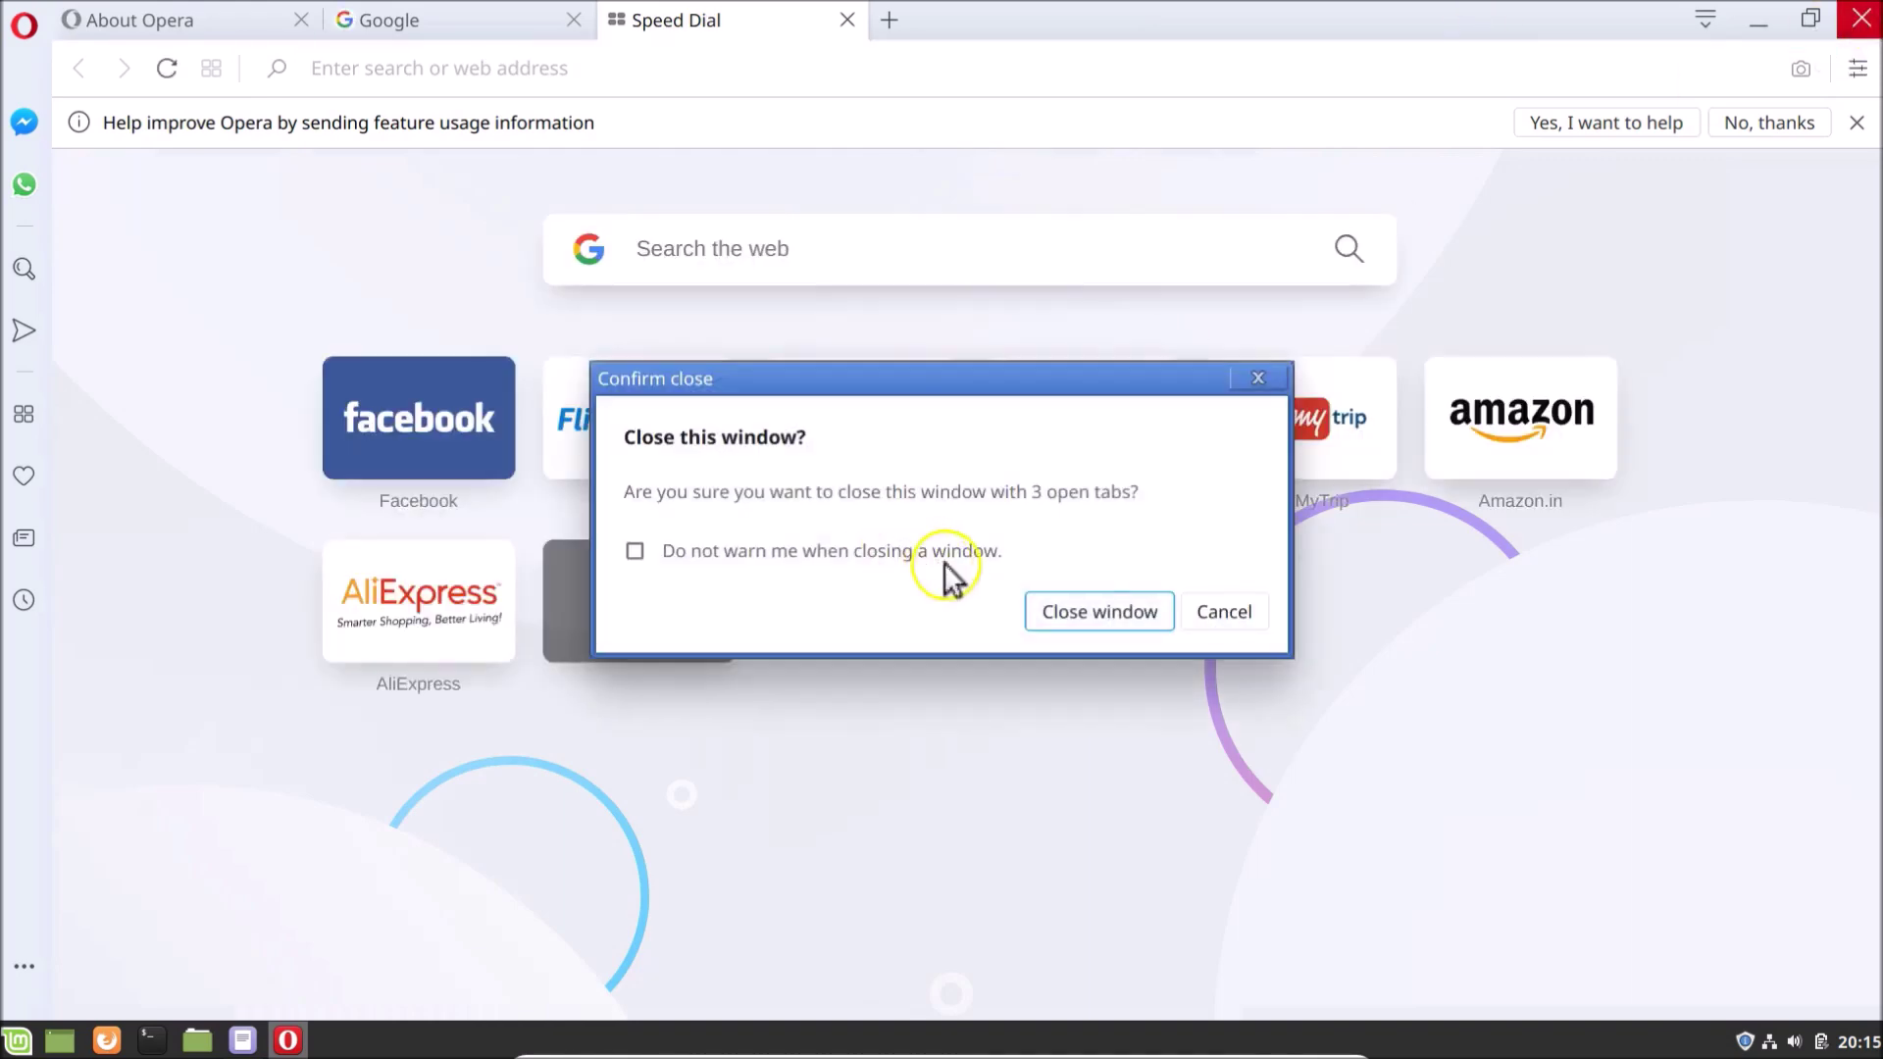
{"action": "left_click", "coordinate": [1084, 613]}
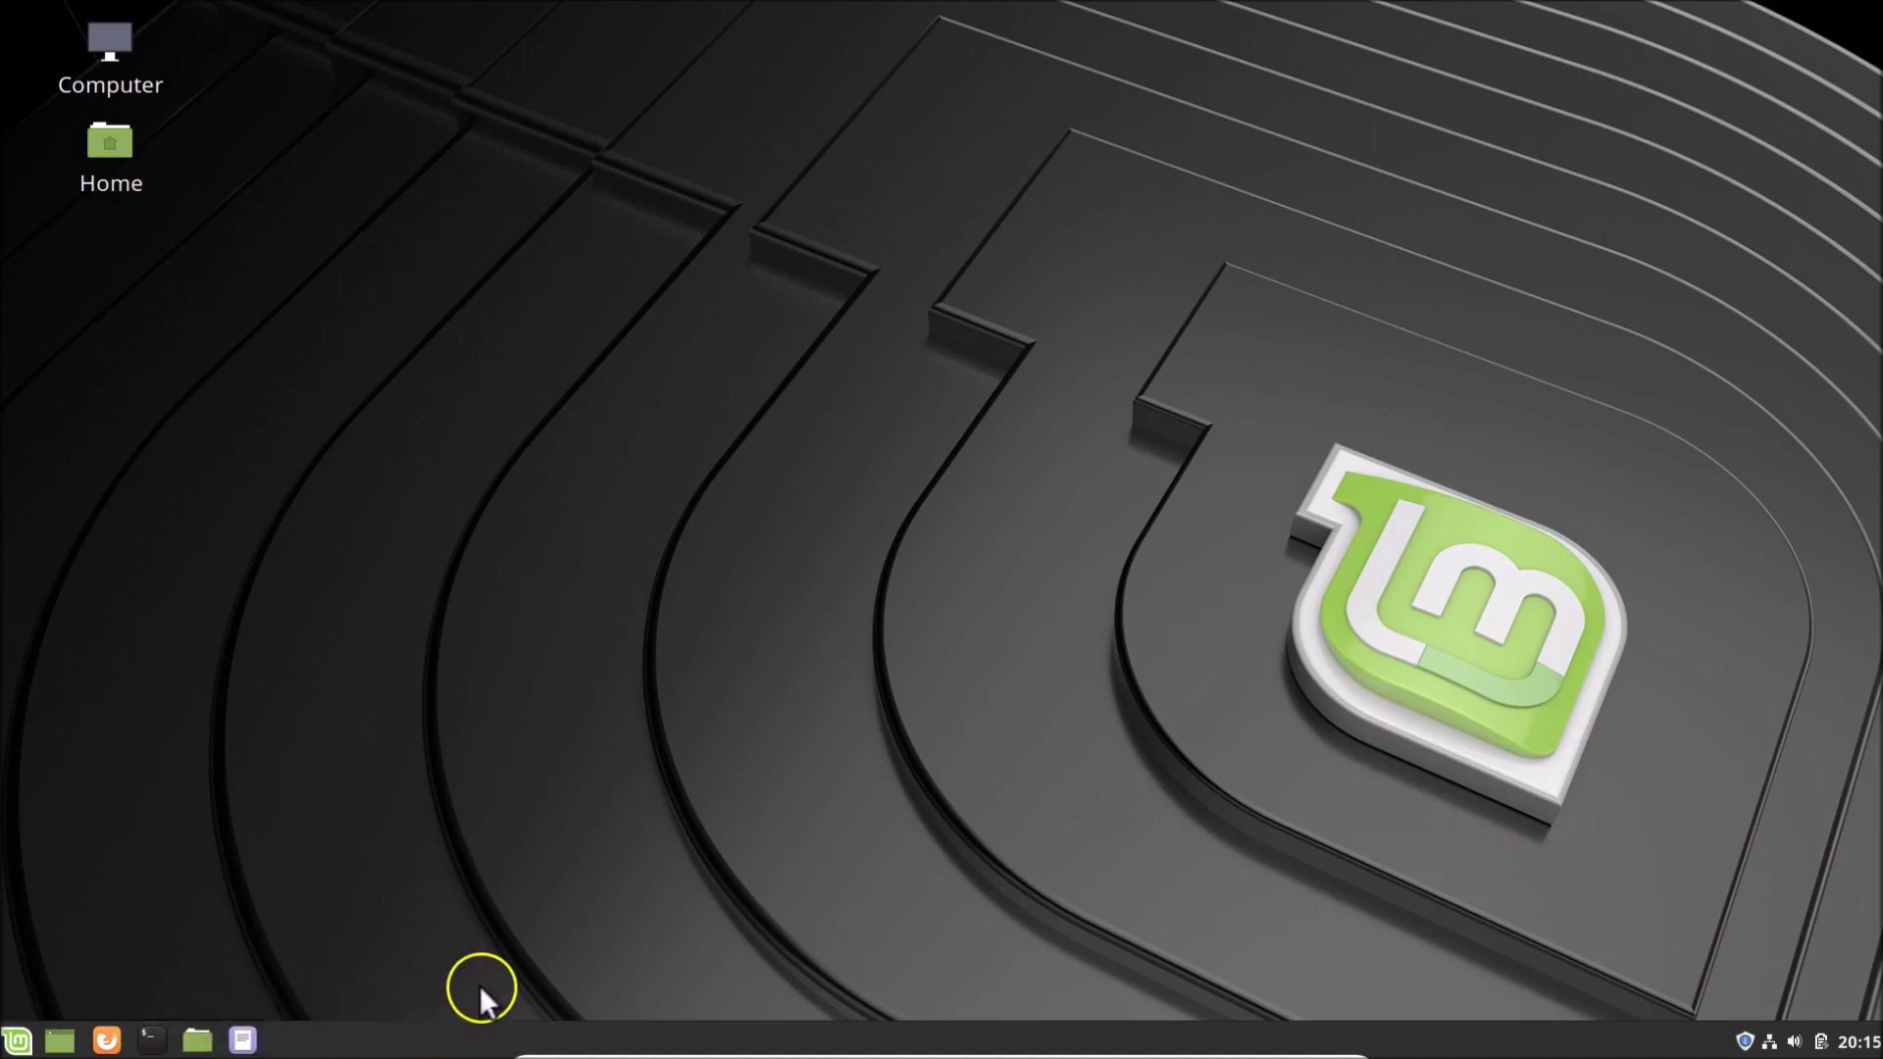
{"action": "left_click", "coordinate": [14, 1041]}
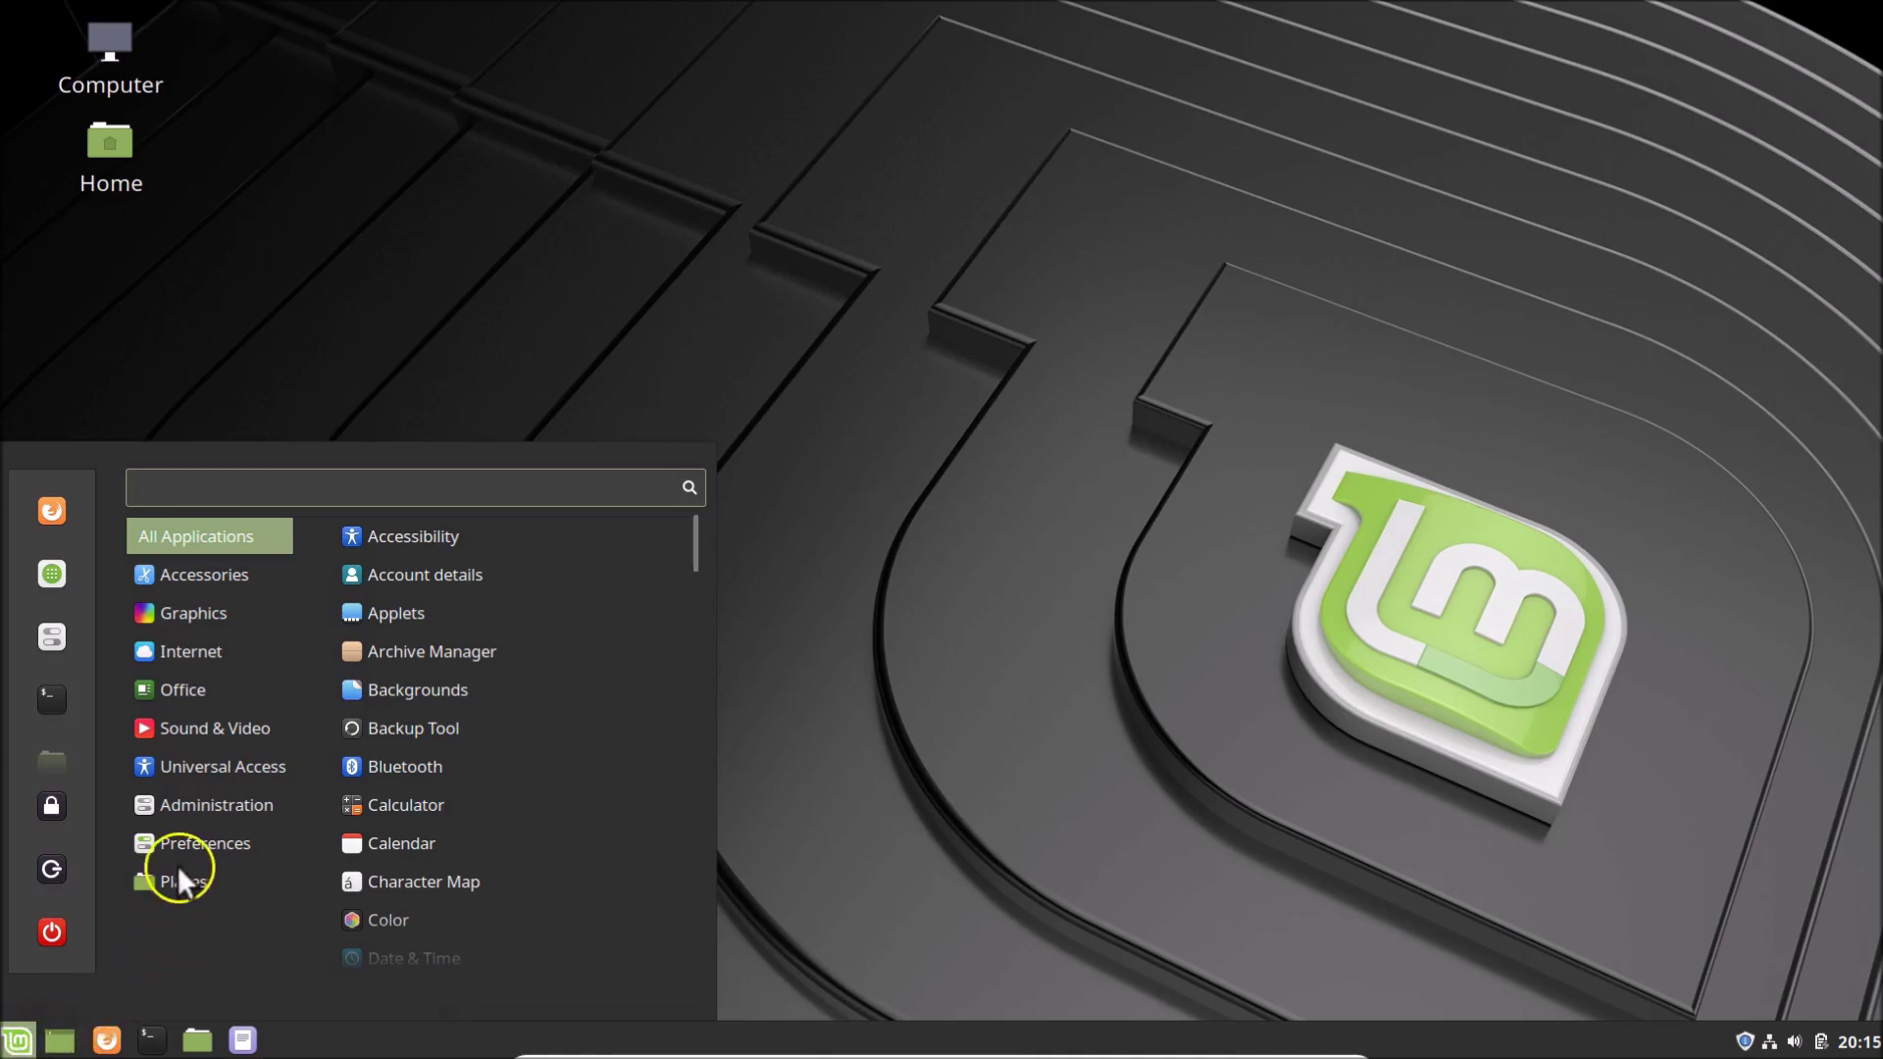
Pin Opera from the menu's Internet category to the bottom panel.
{"action": "mouse_move", "coordinate": [203, 645]}
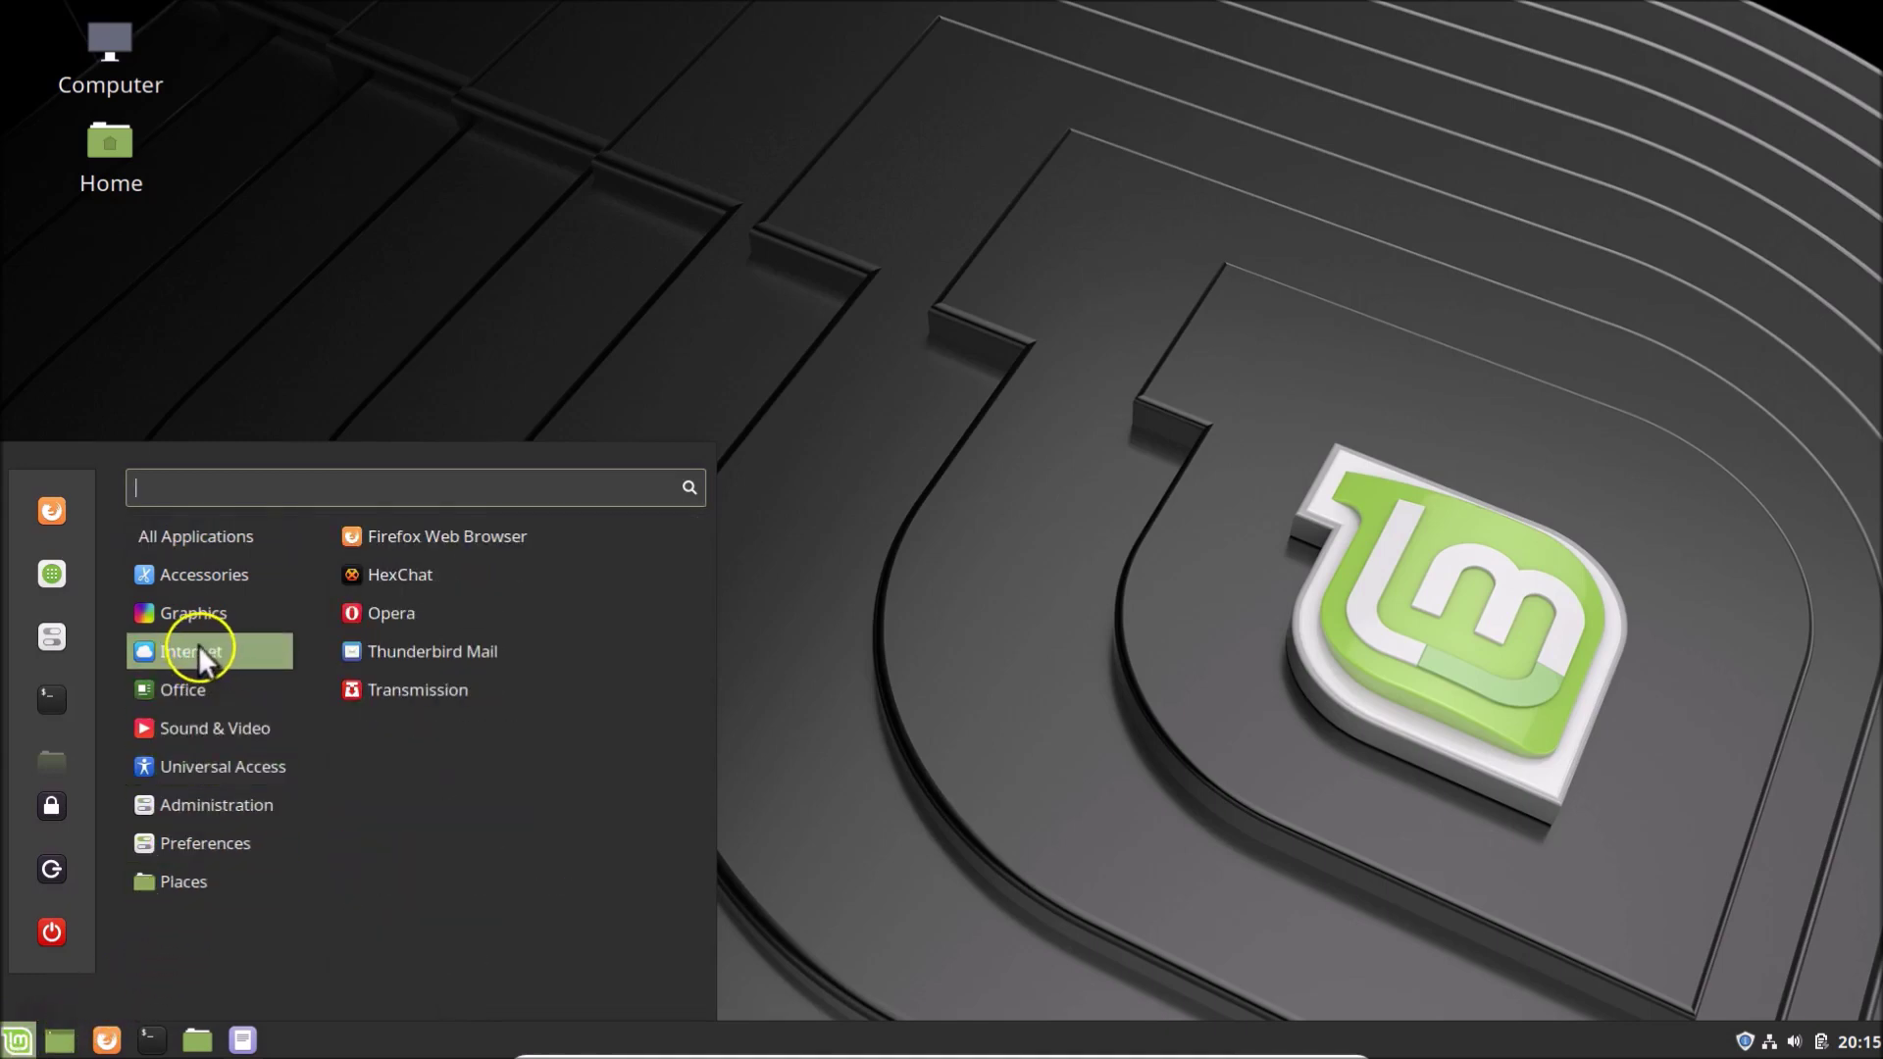
{"action": "right_click", "coordinate": [443, 606]}
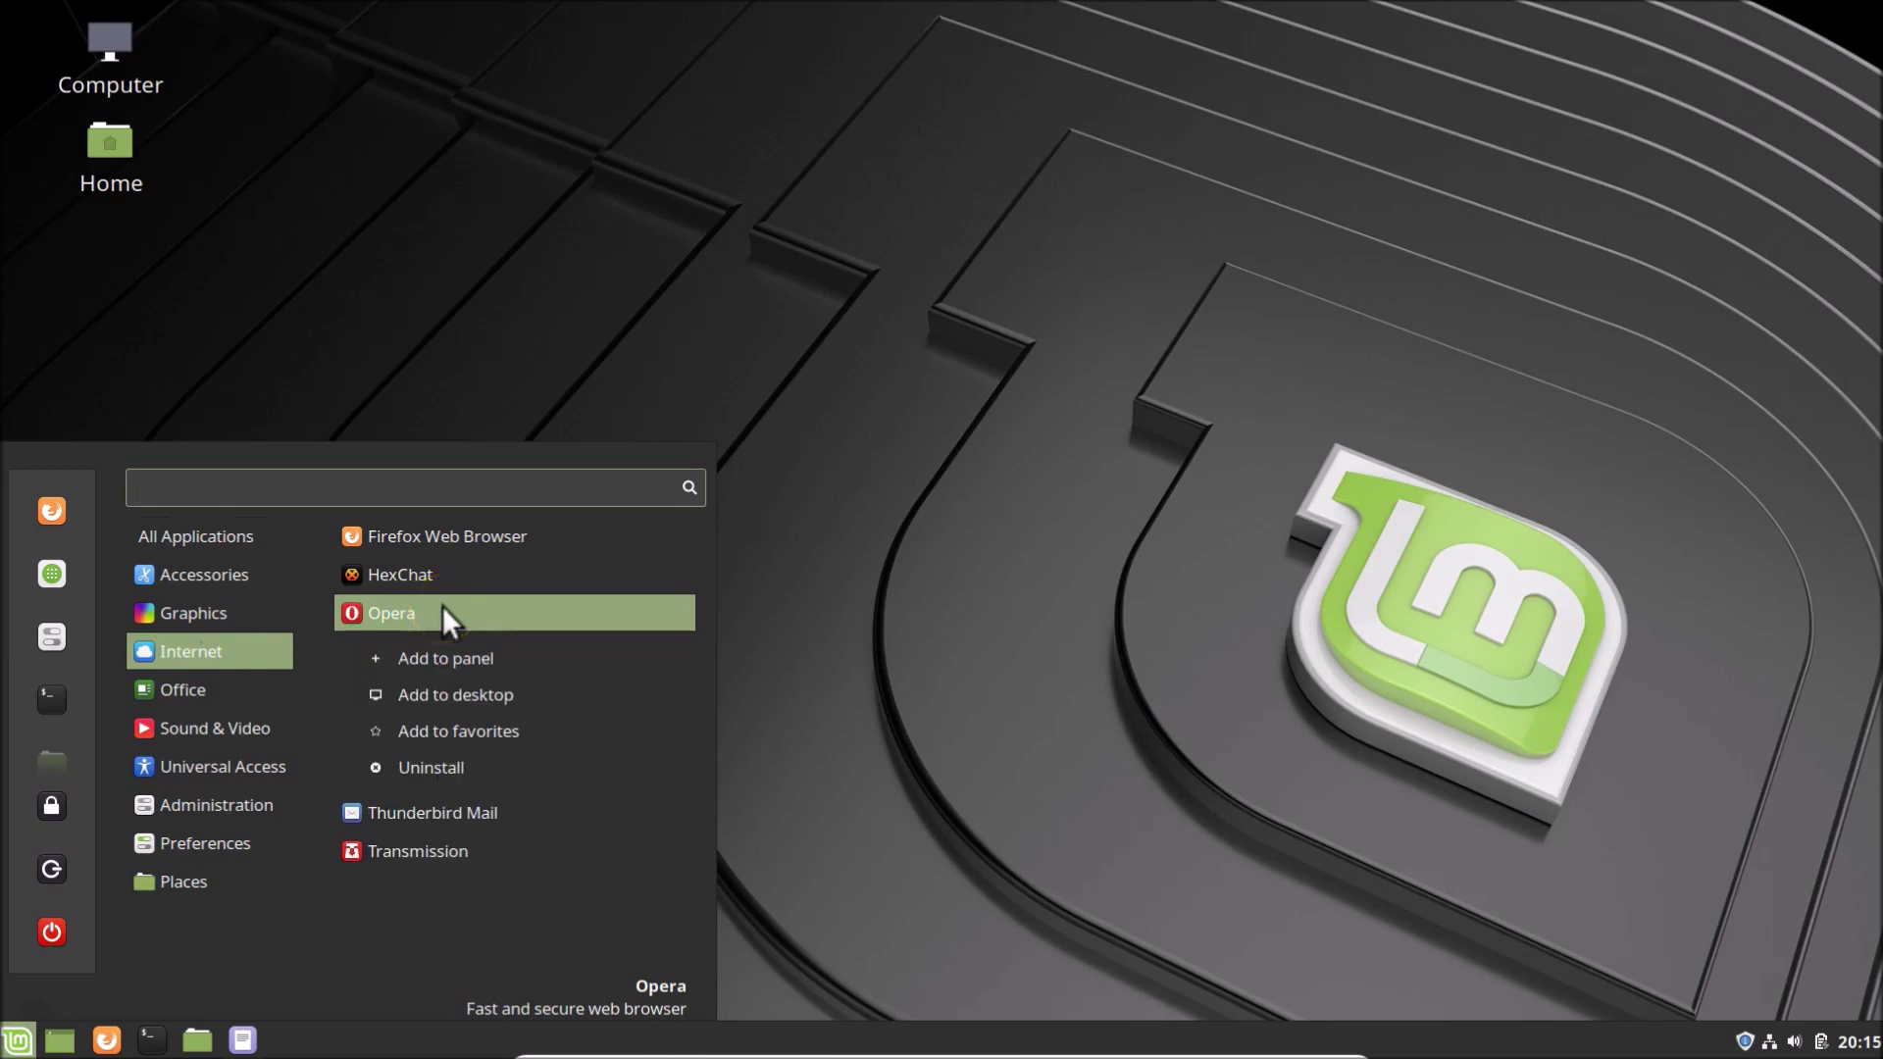
{"action": "left_click", "coordinate": [491, 657]}
Launch Opera from the new panel launcher, then close it, confirming the three-tab warning.
{"action": "left_click", "coordinate": [1104, 716]}
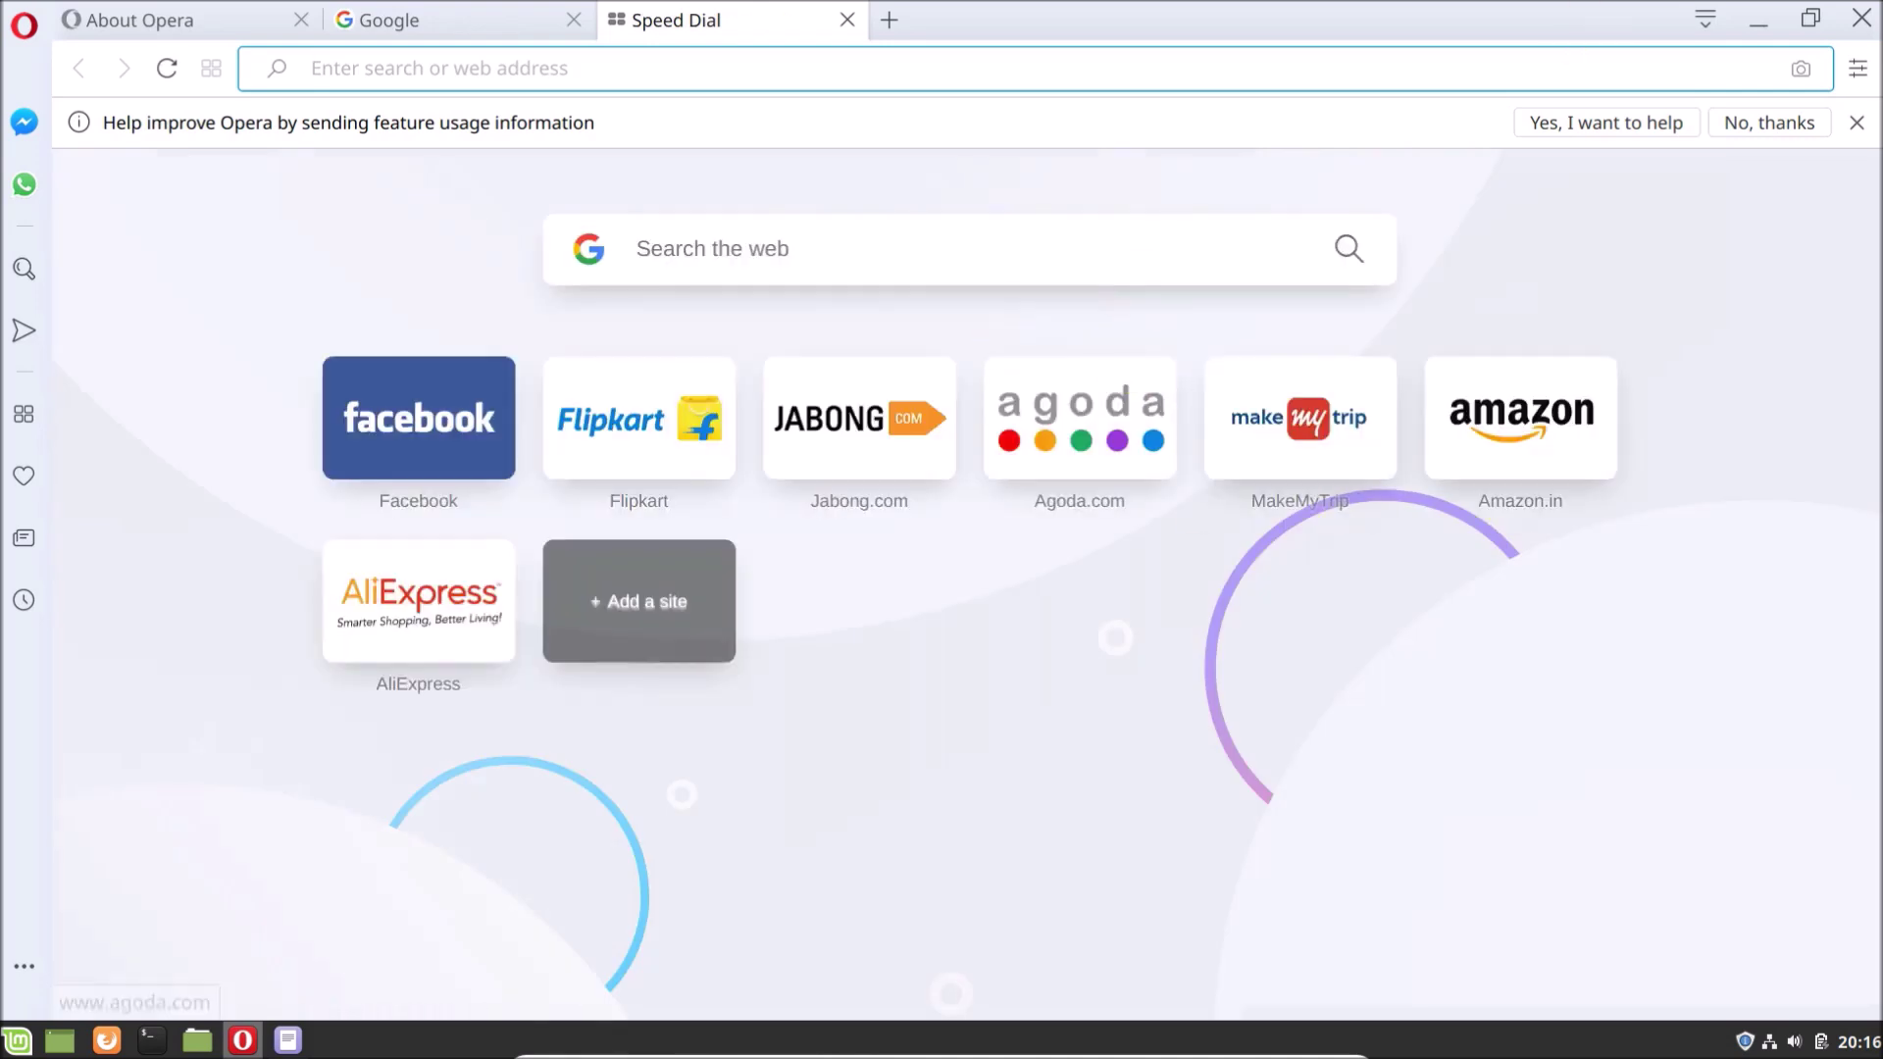
{"action": "left_click", "coordinate": [1858, 19]}
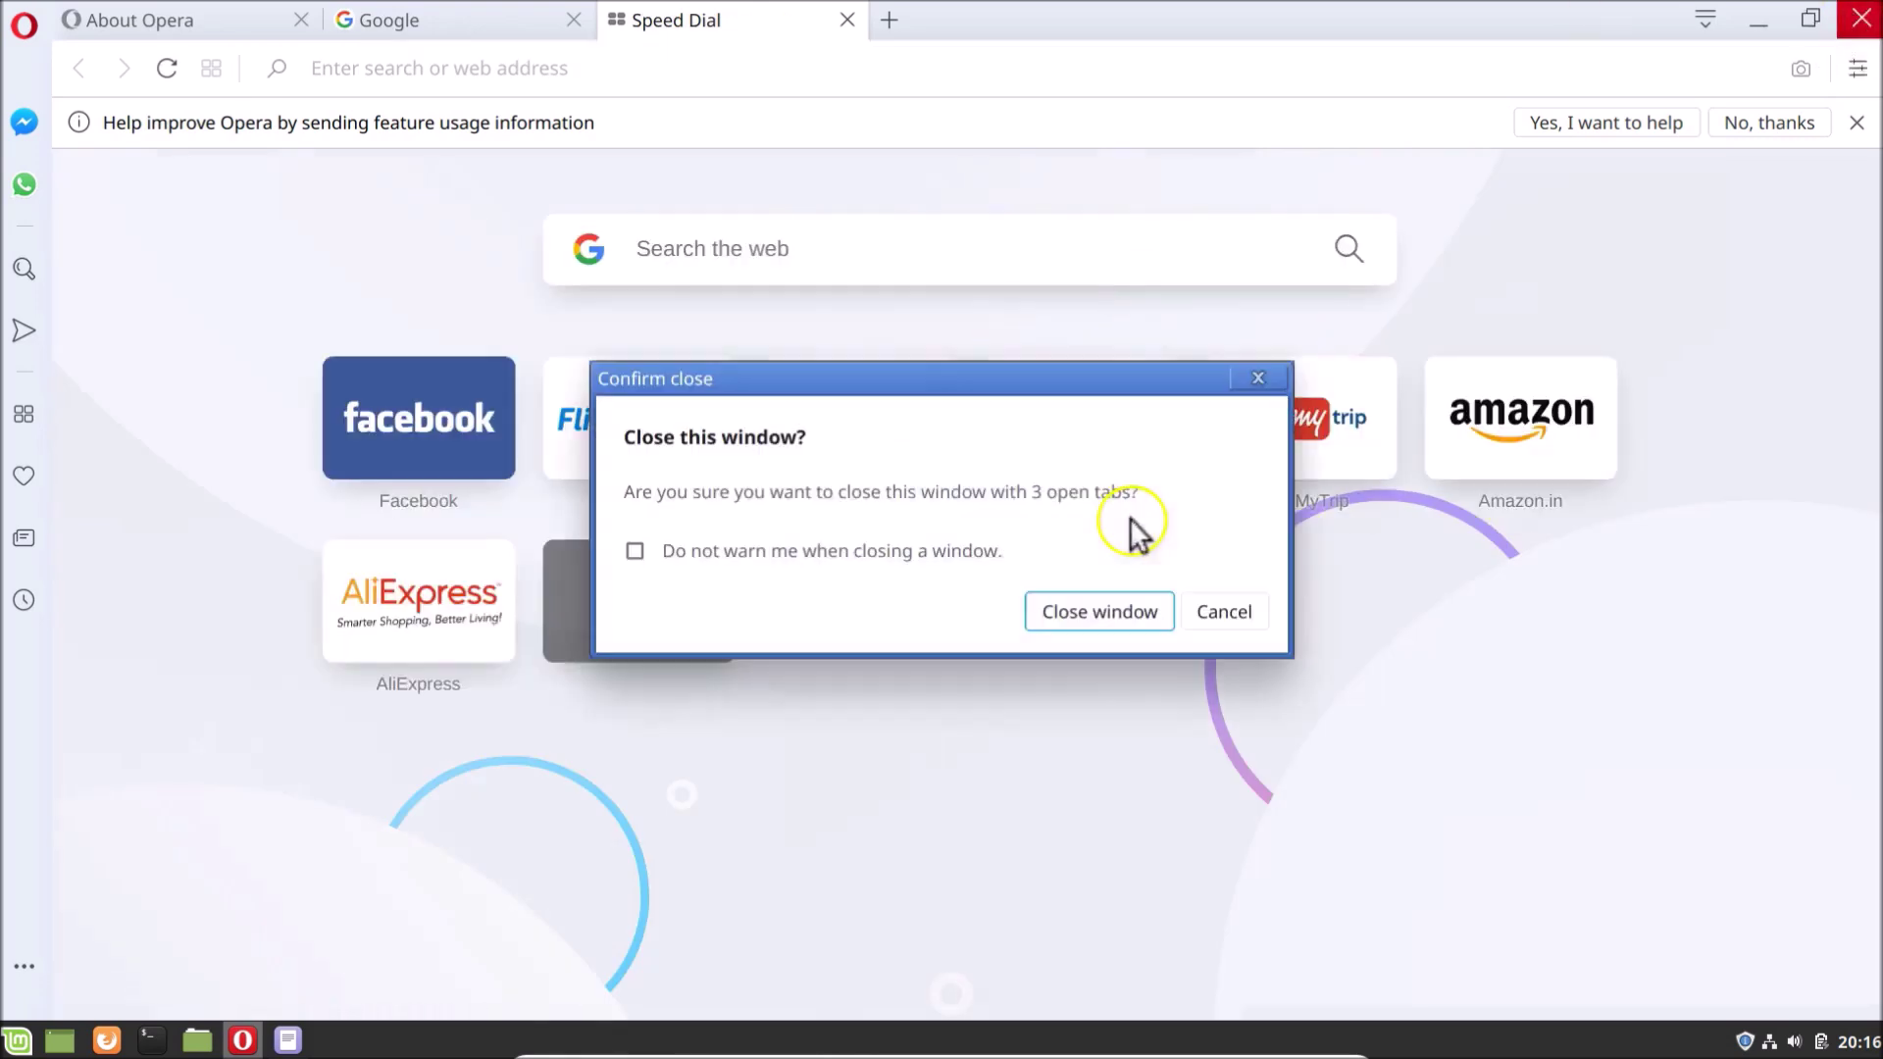
{"action": "left_click", "coordinate": [1083, 615]}
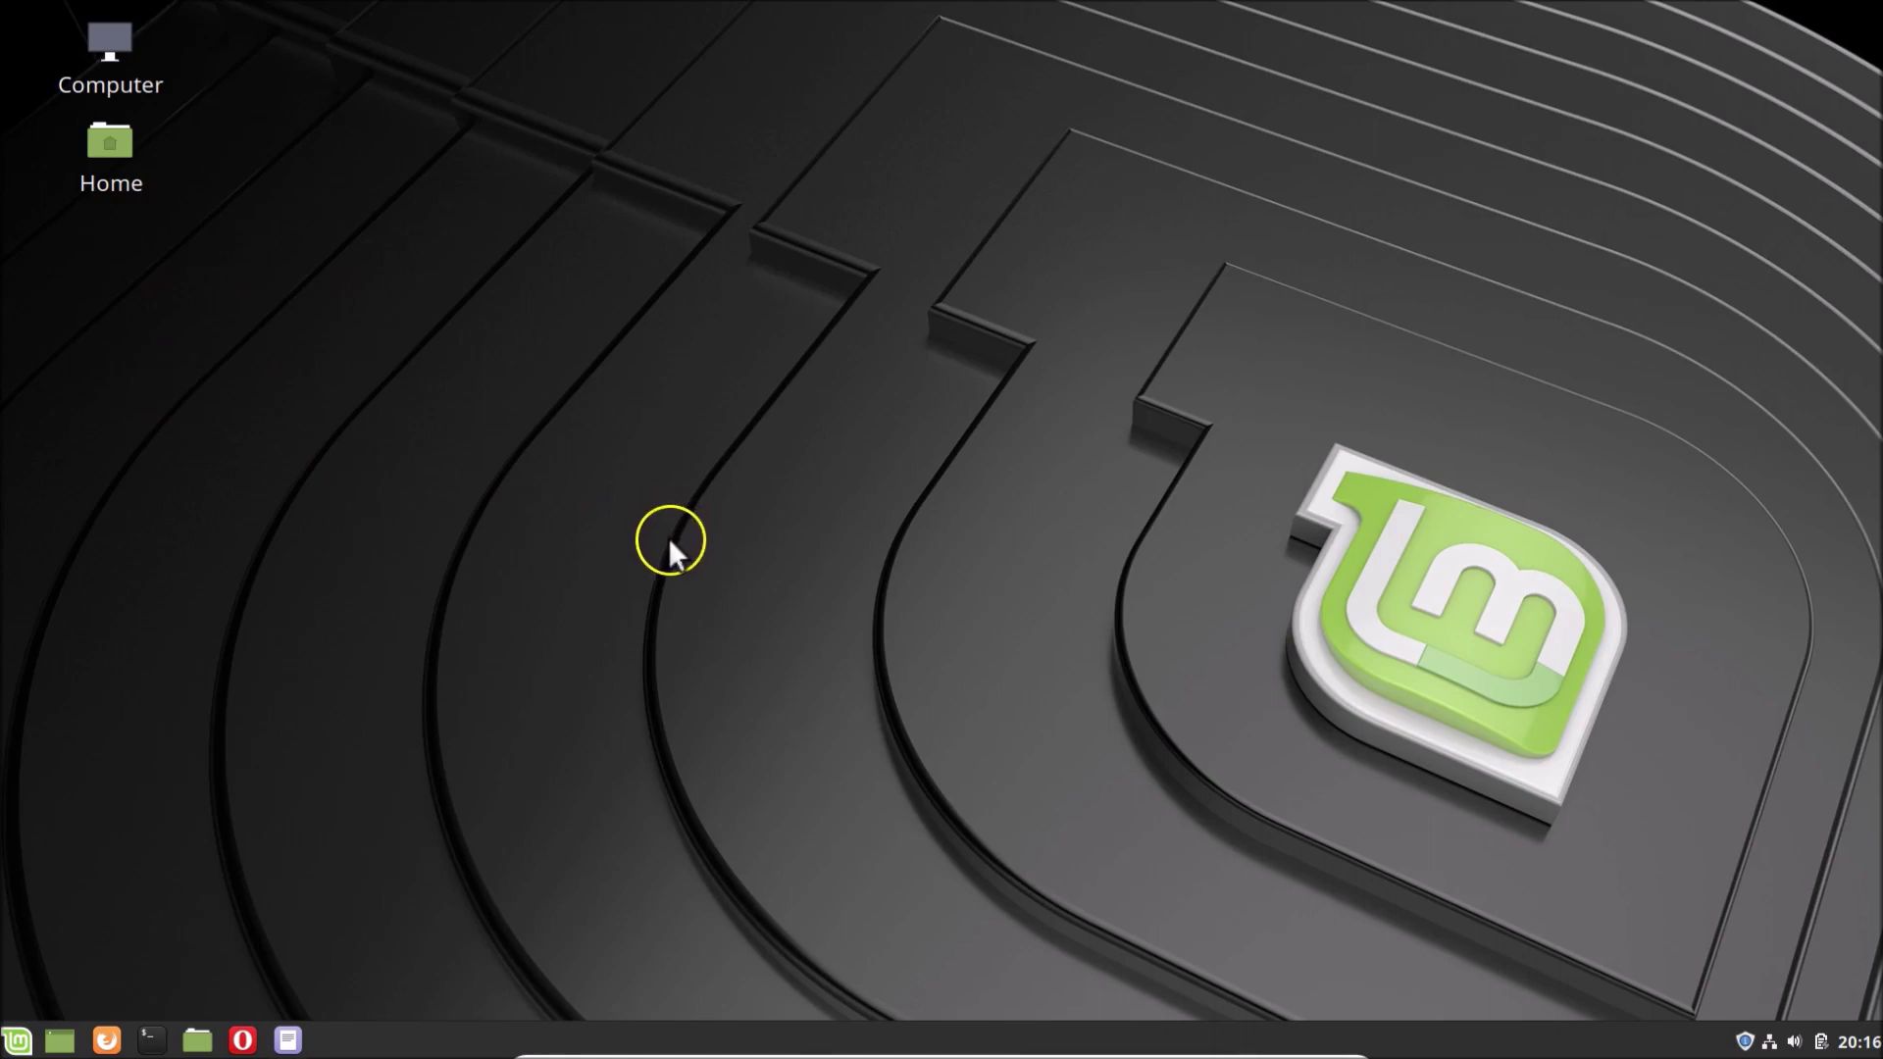
Add an Opera icon to the desktop from the menu's Internet category.
{"action": "left_click", "coordinate": [18, 1040]}
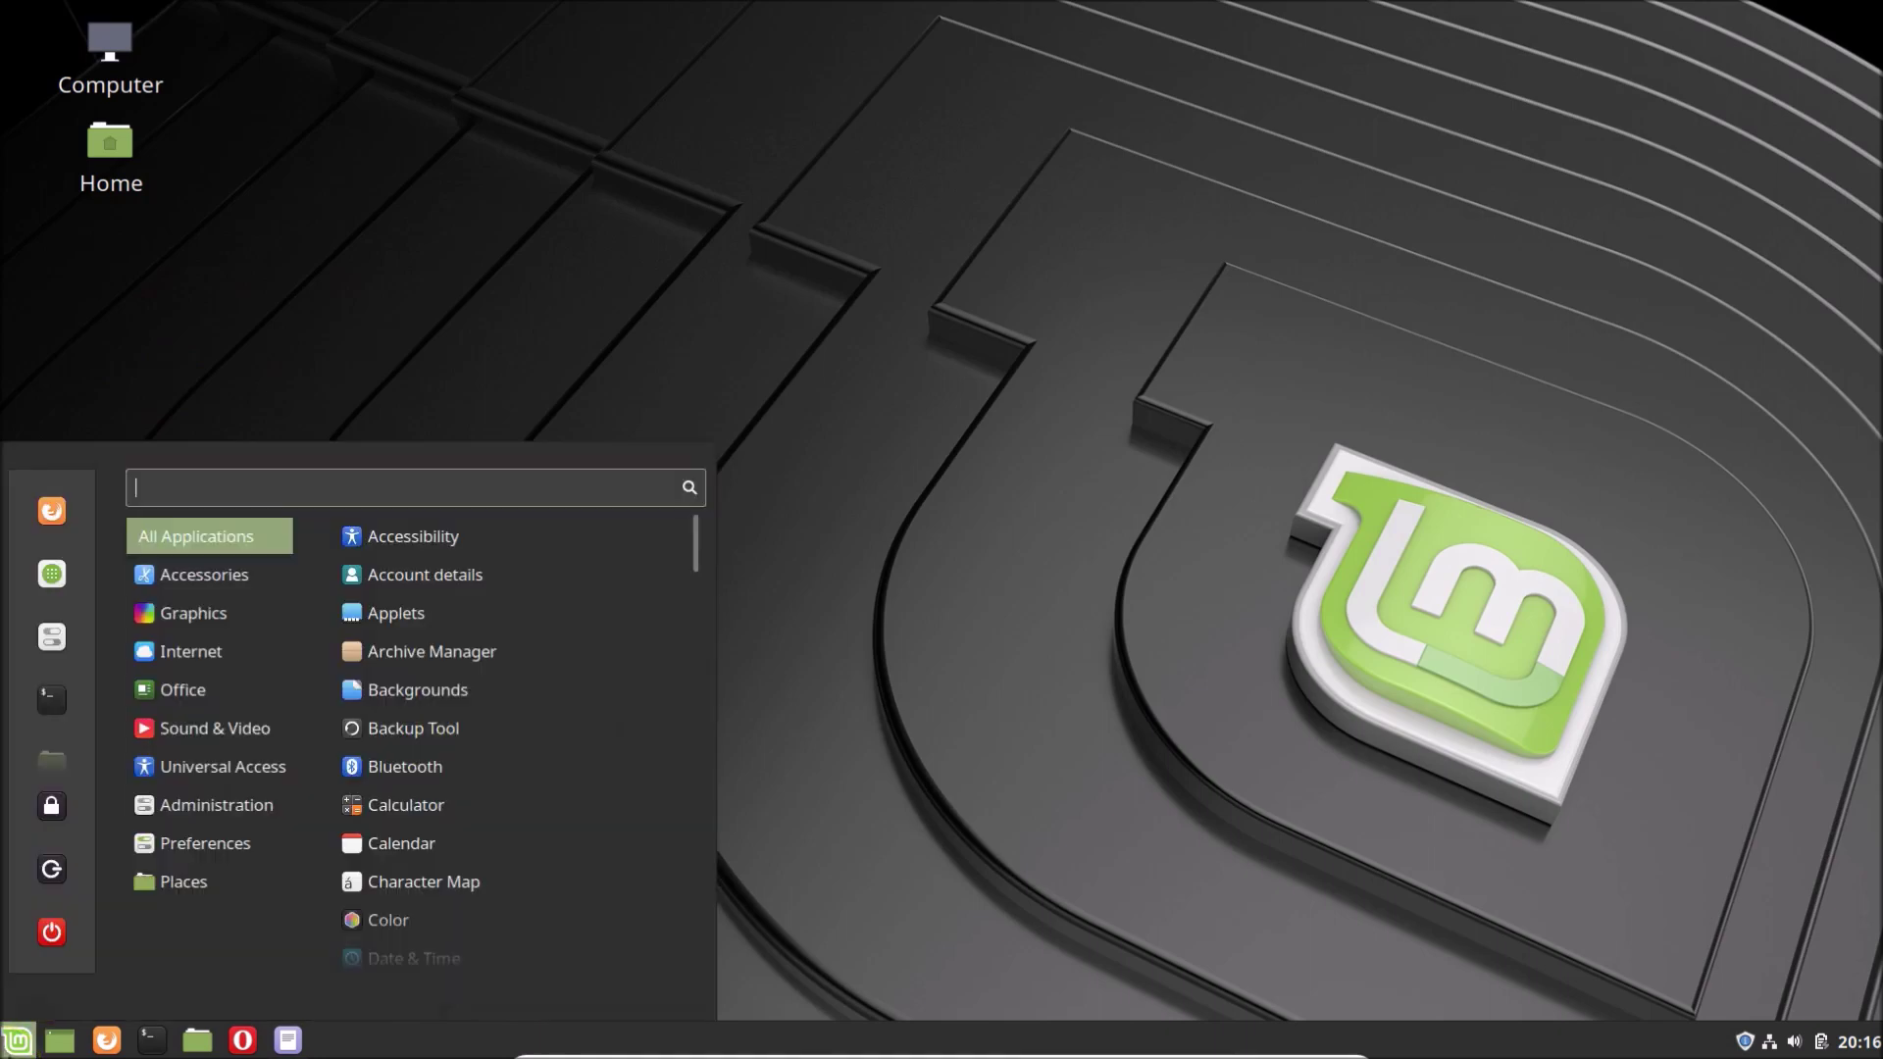
{"action": "mouse_move", "coordinate": [193, 659]}
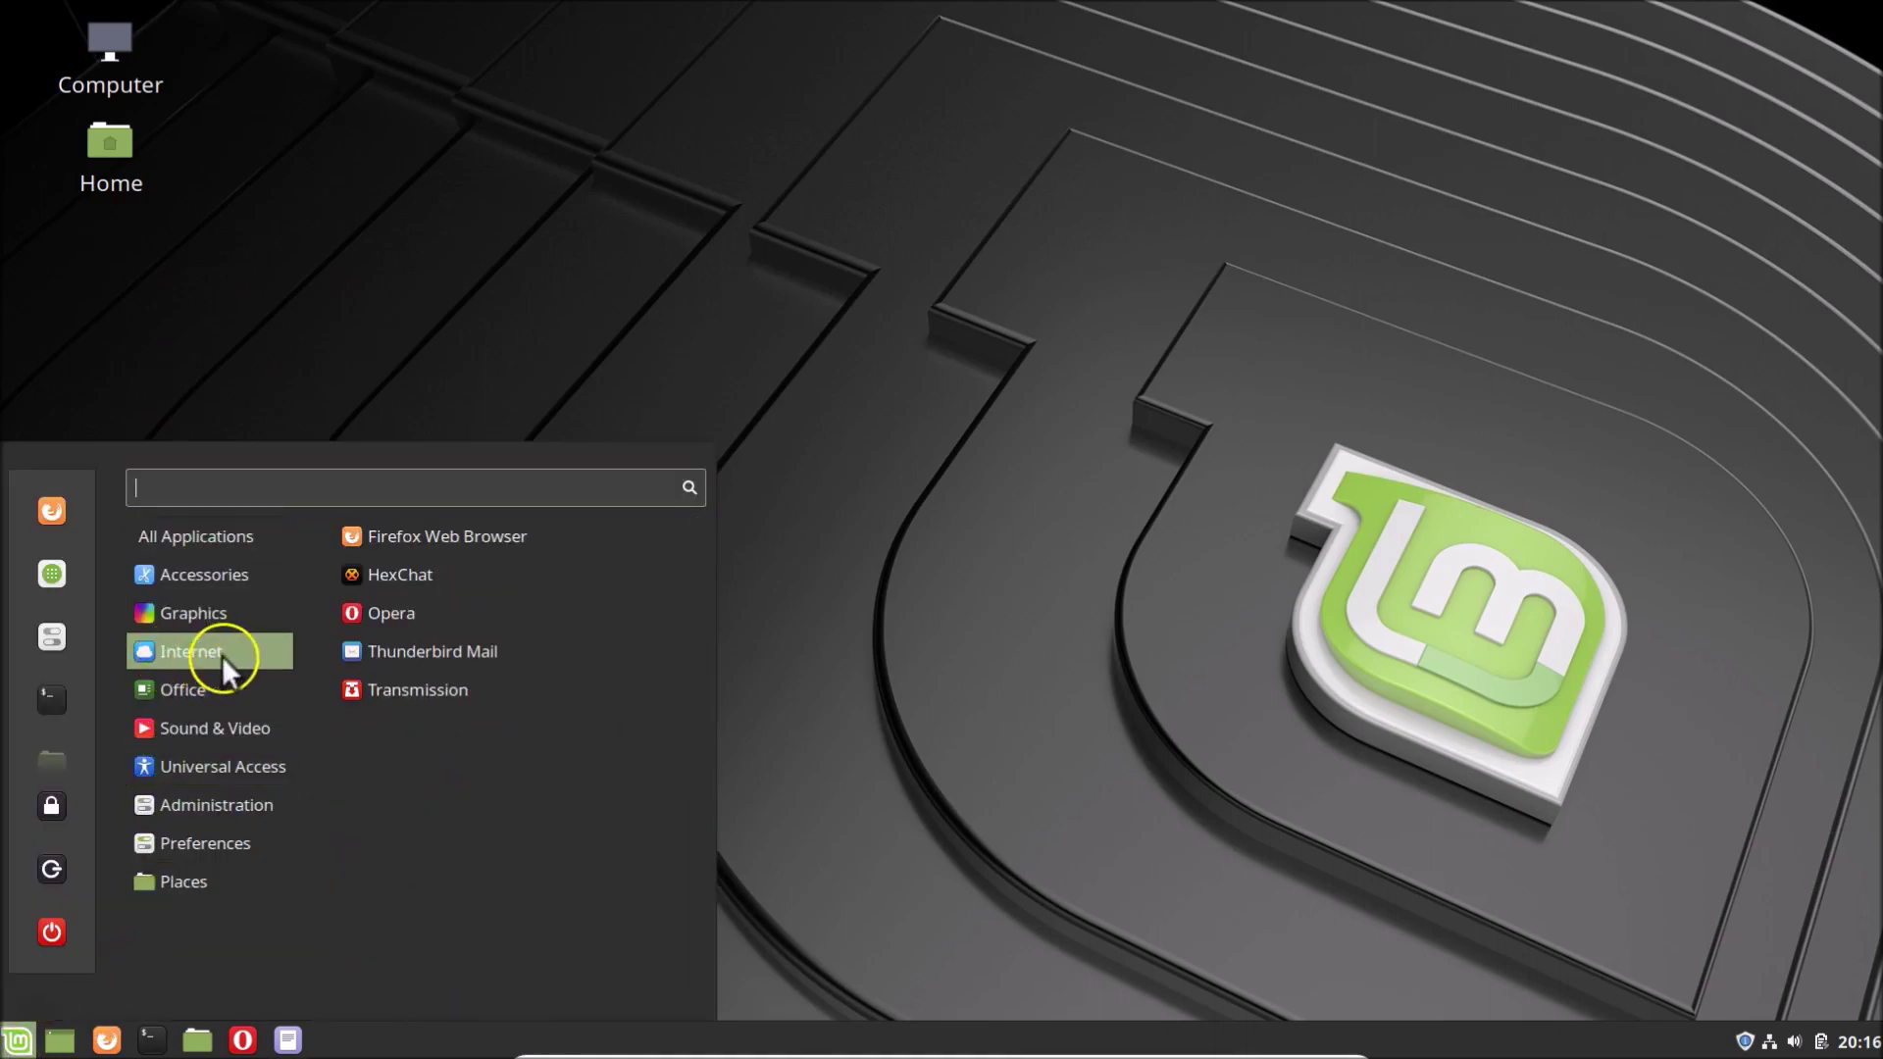
{"action": "right_click", "coordinate": [428, 609]}
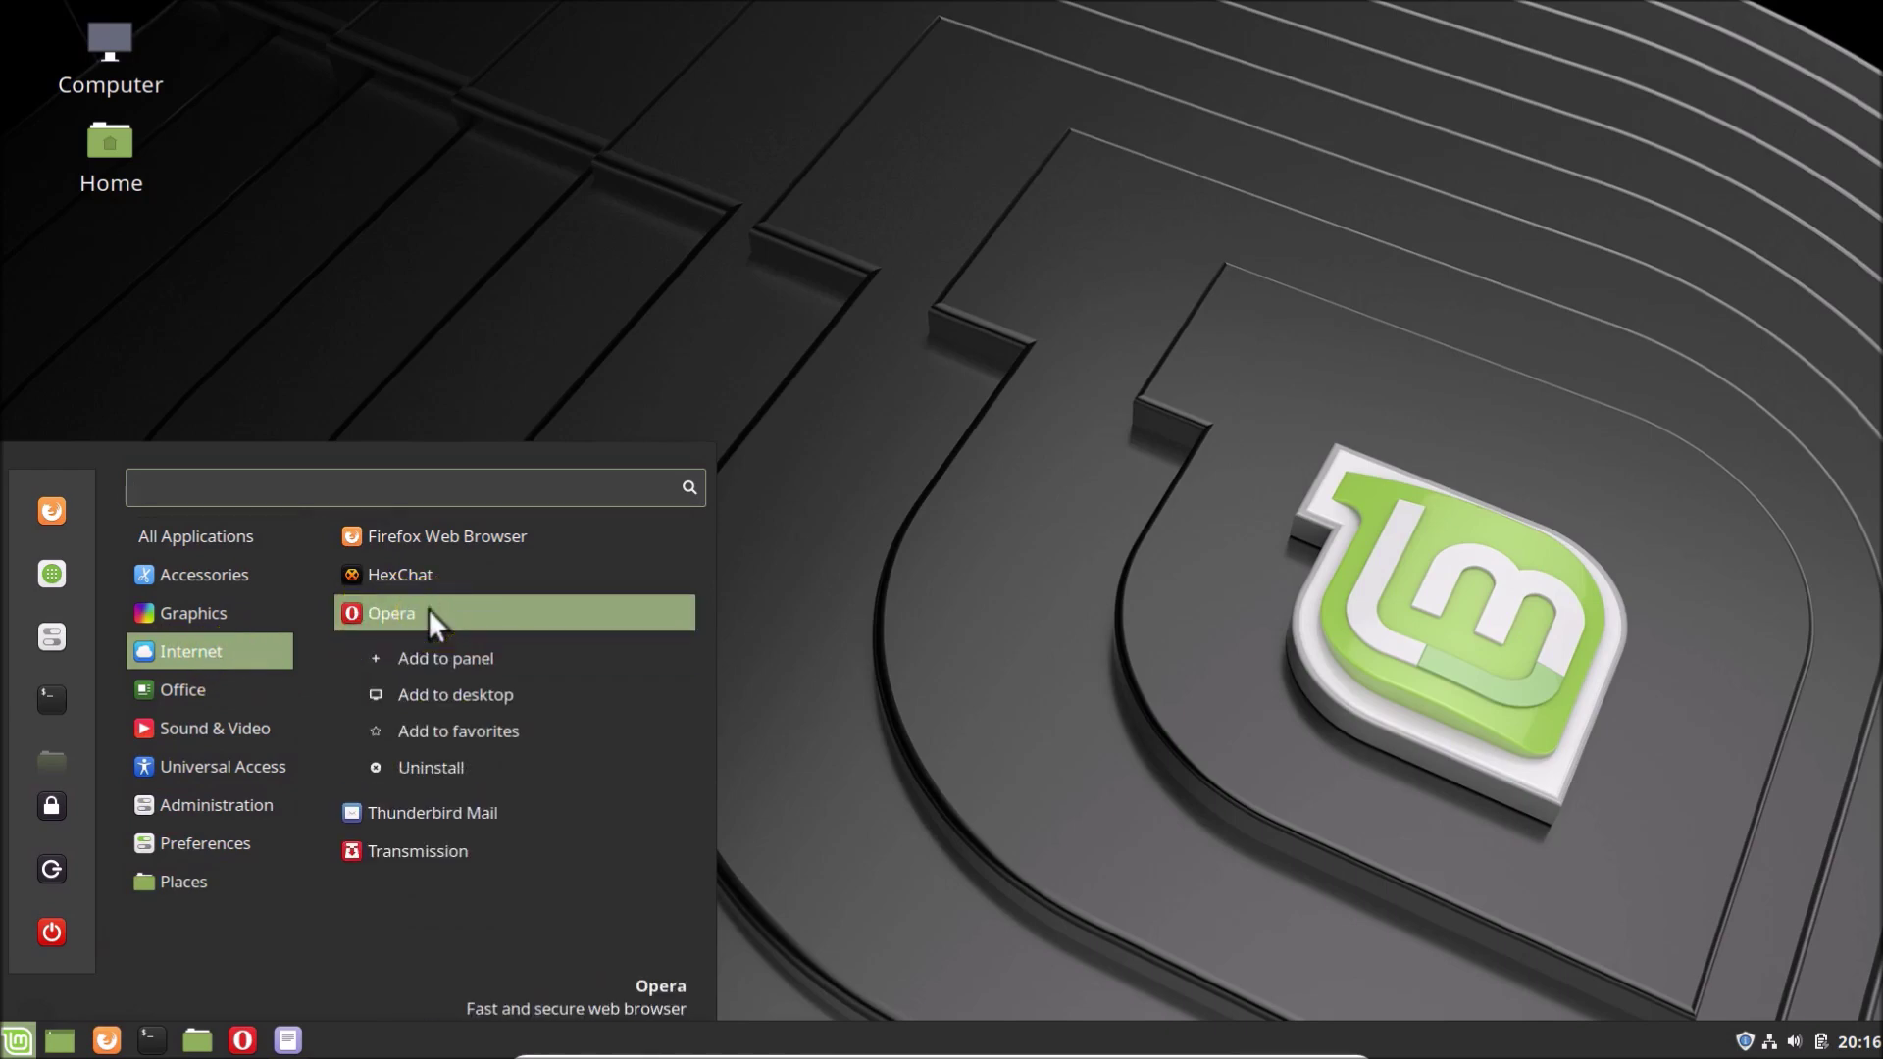
{"action": "left_click", "coordinate": [469, 697]}
Launch Opera from the desktop icon, close it with confirmation, and restore the Xed tutorial notes.
{"action": "left_click", "coordinate": [904, 545]}
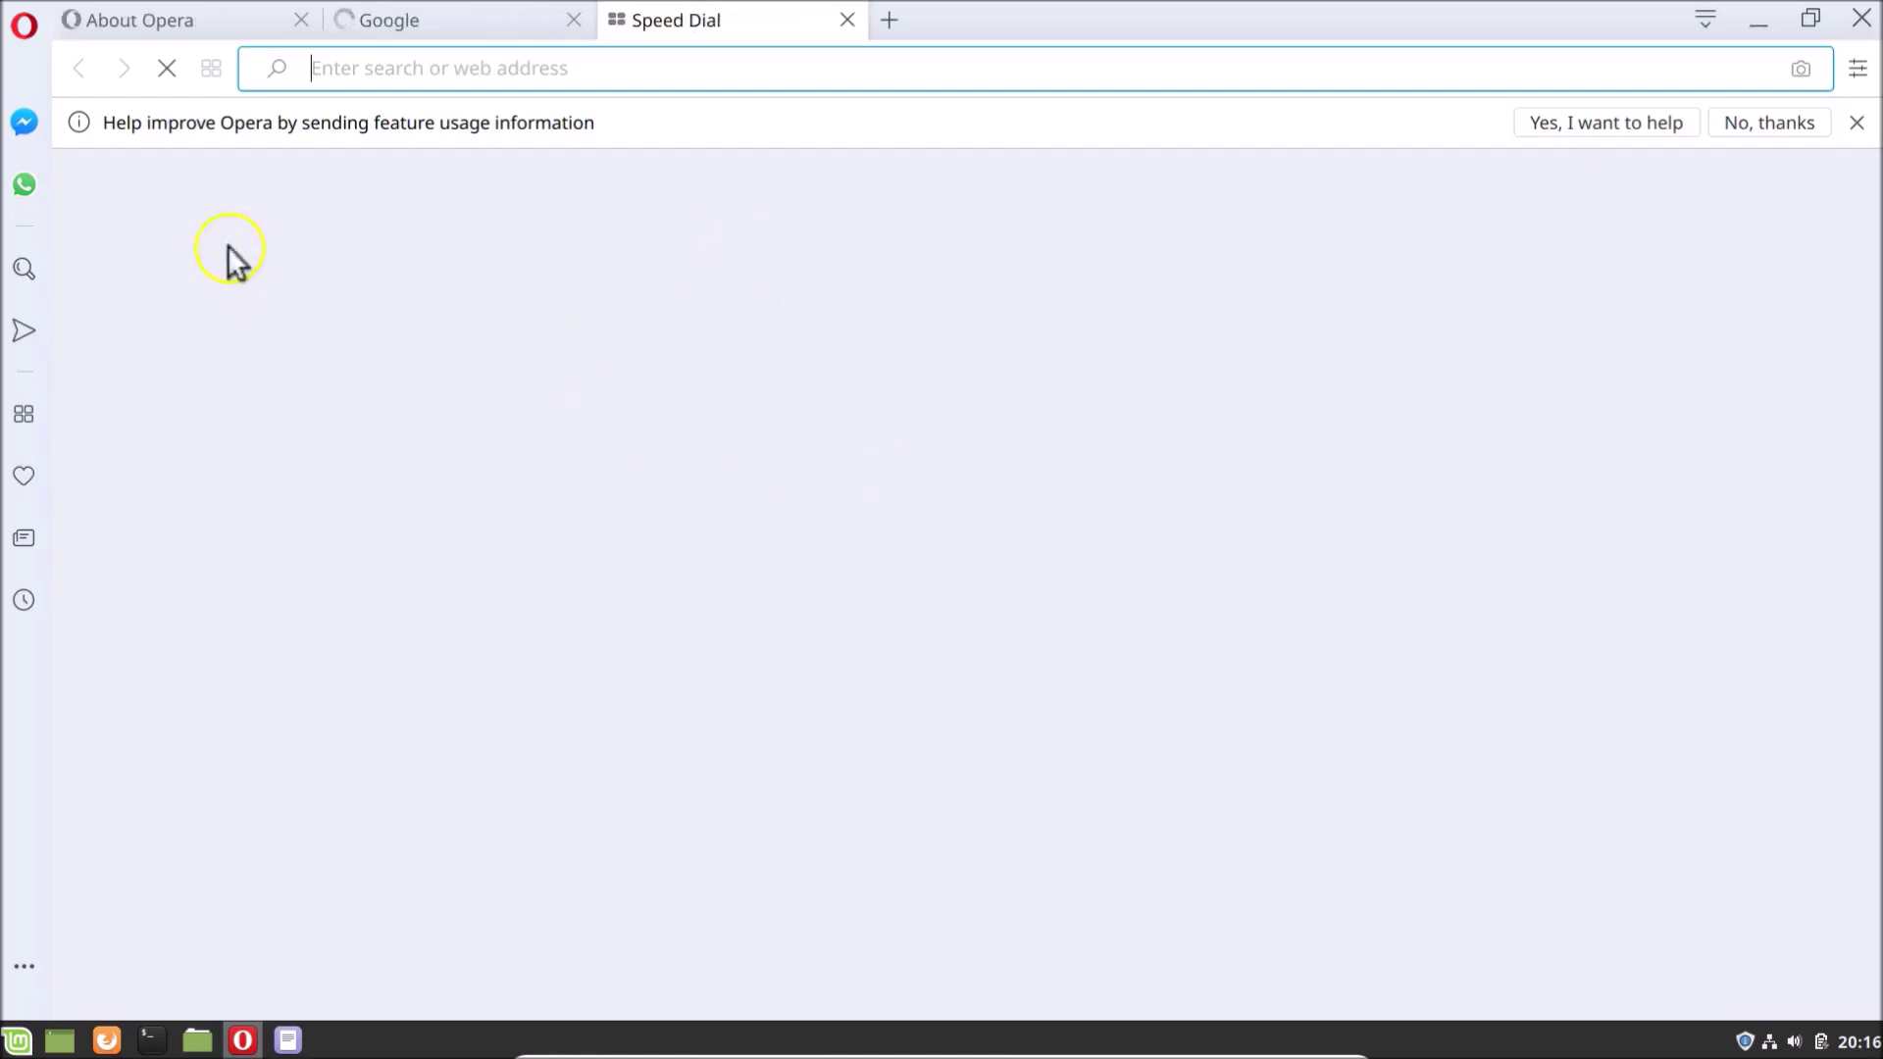
{"action": "left_click", "coordinate": [1861, 18]}
{"action": "left_click", "coordinate": [1098, 613]}
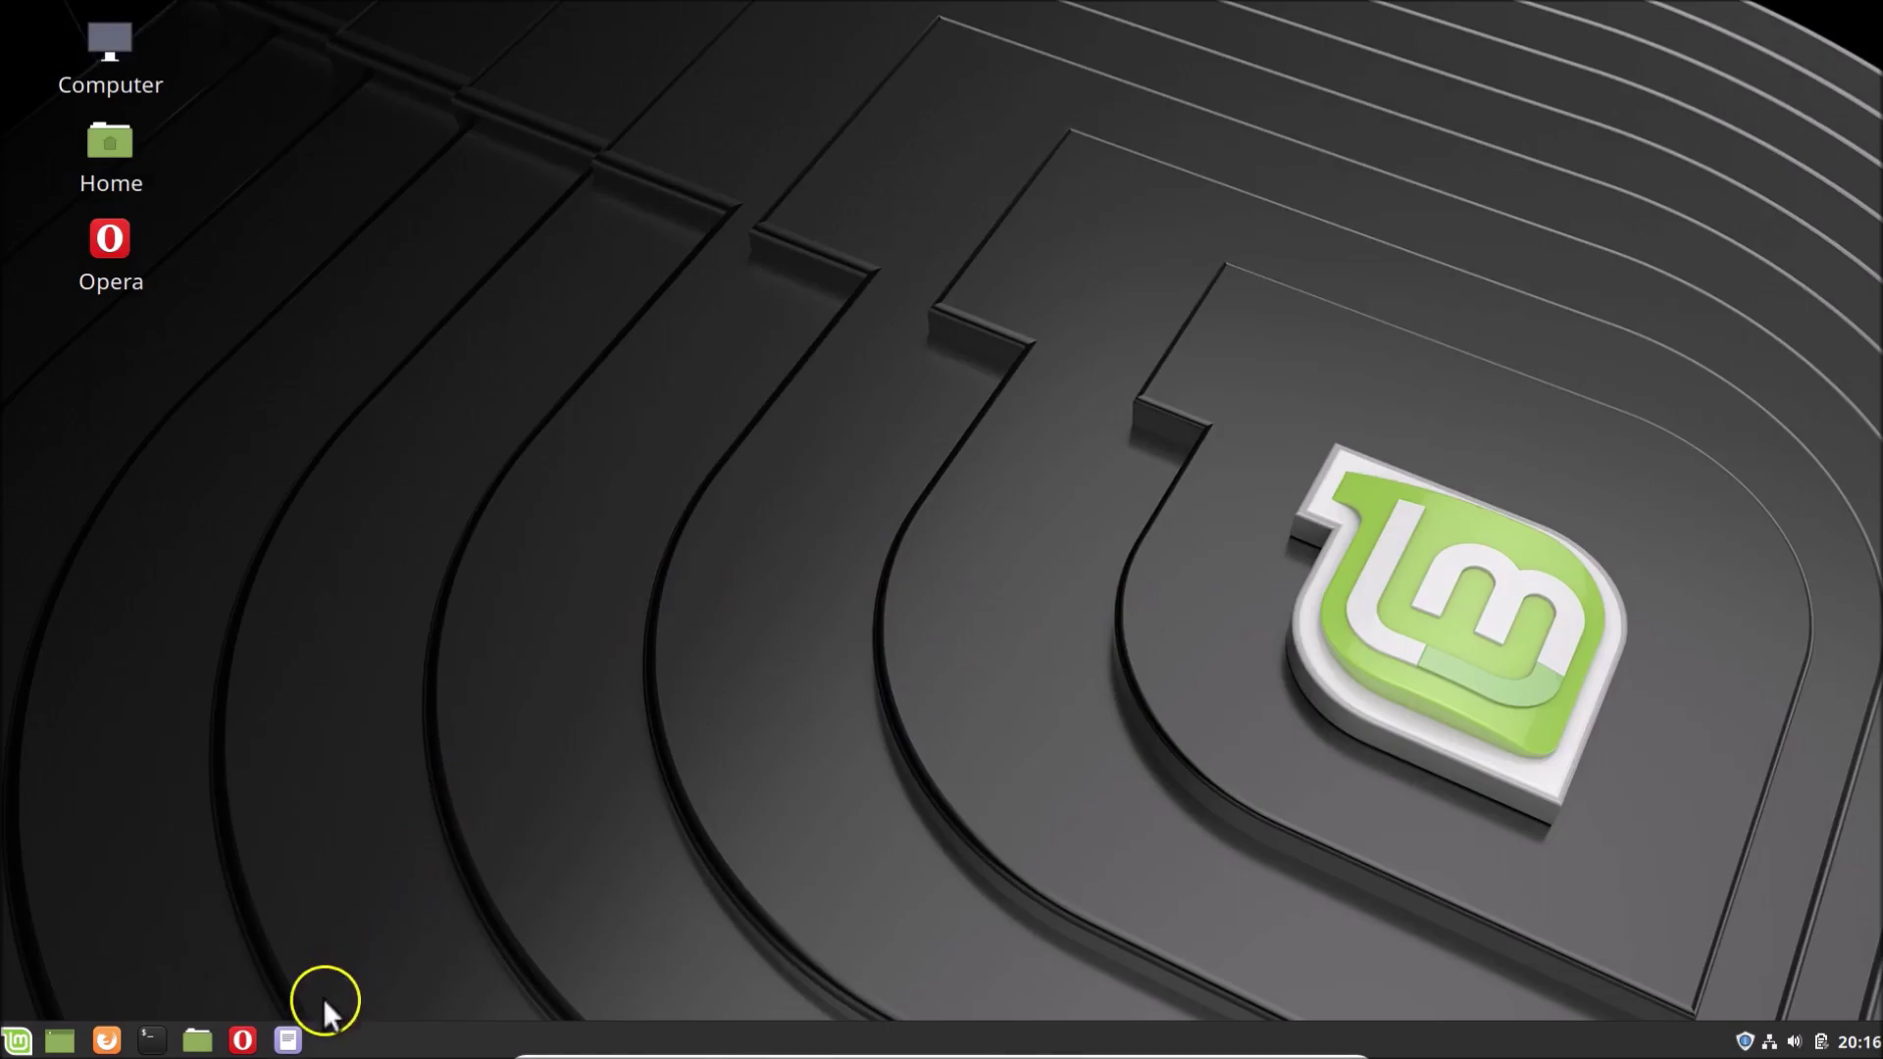
{"action": "left_click", "coordinate": [286, 1037]}
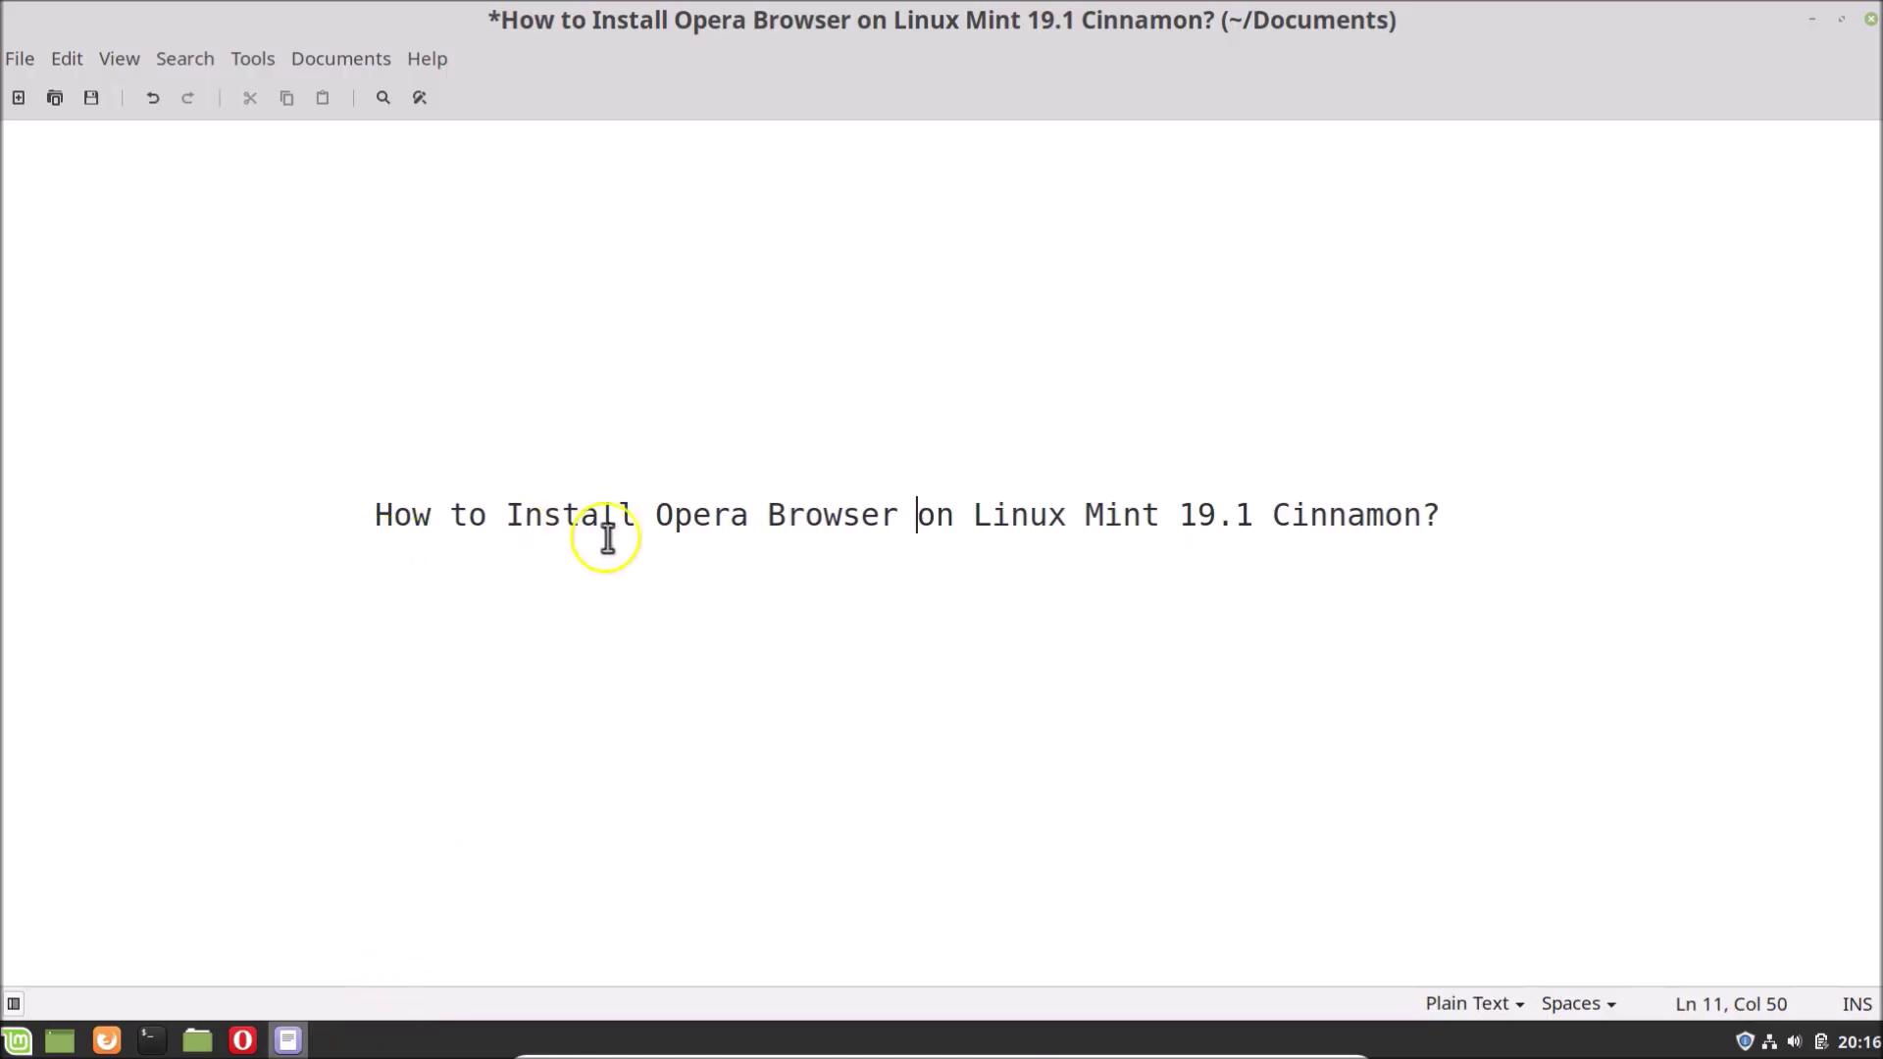